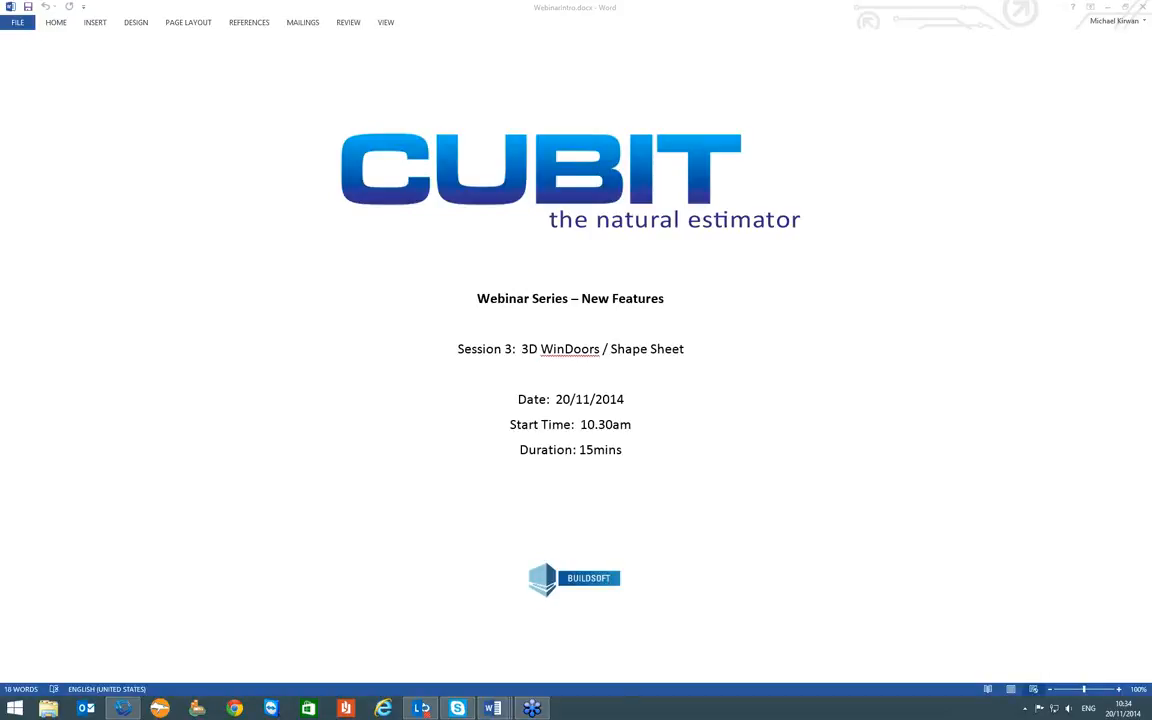
# Switch to Cubit Pro and import page 1 of Auditorium.pdf from the 2D Drawings folder as a vector plan
pyautogui.click(122, 708)
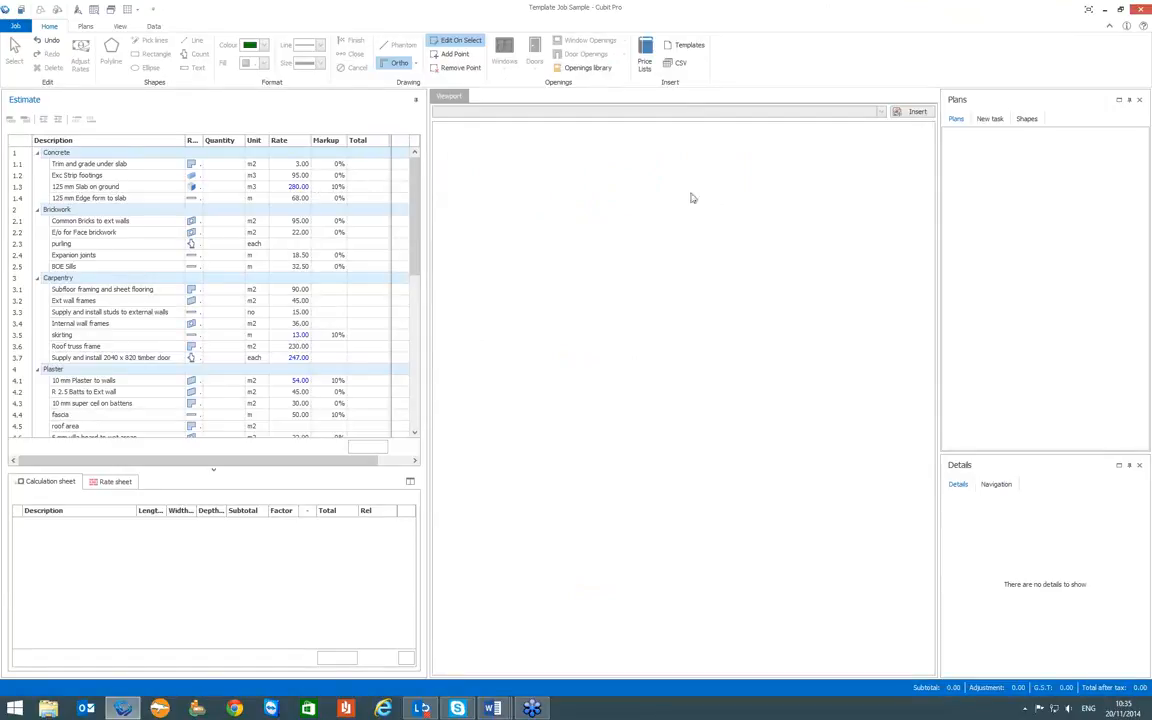
pyautogui.click(721, 211)
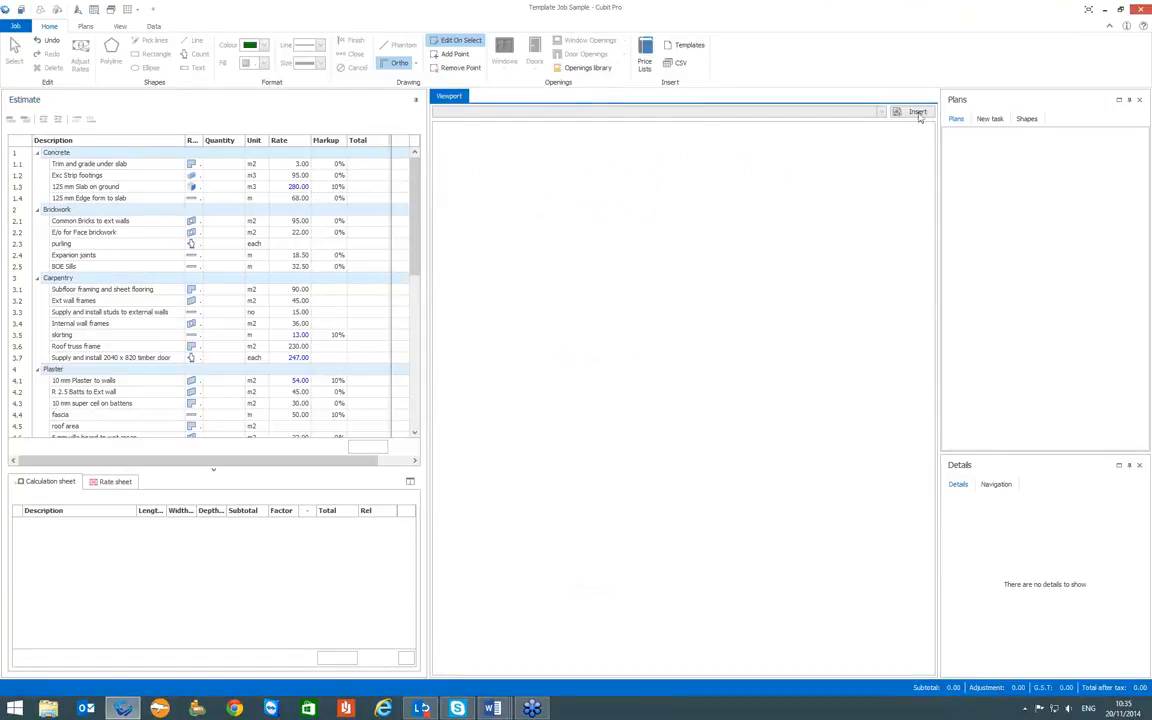
pyautogui.click(914, 112)
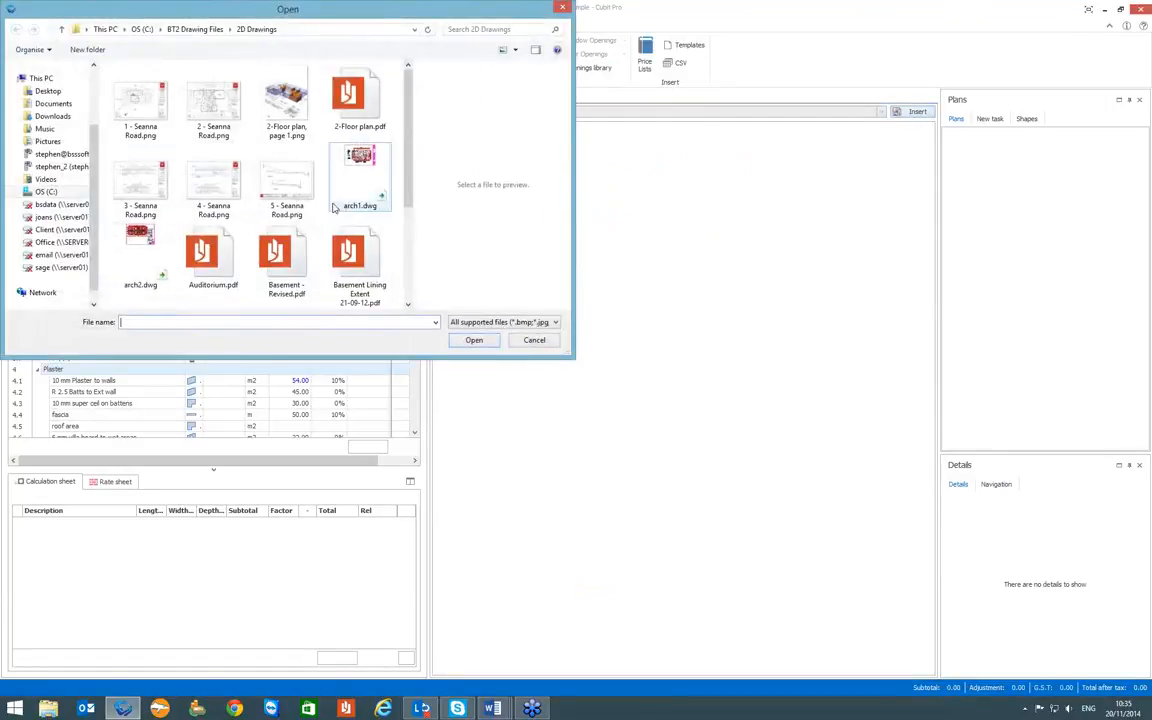
pyautogui.click(205, 232)
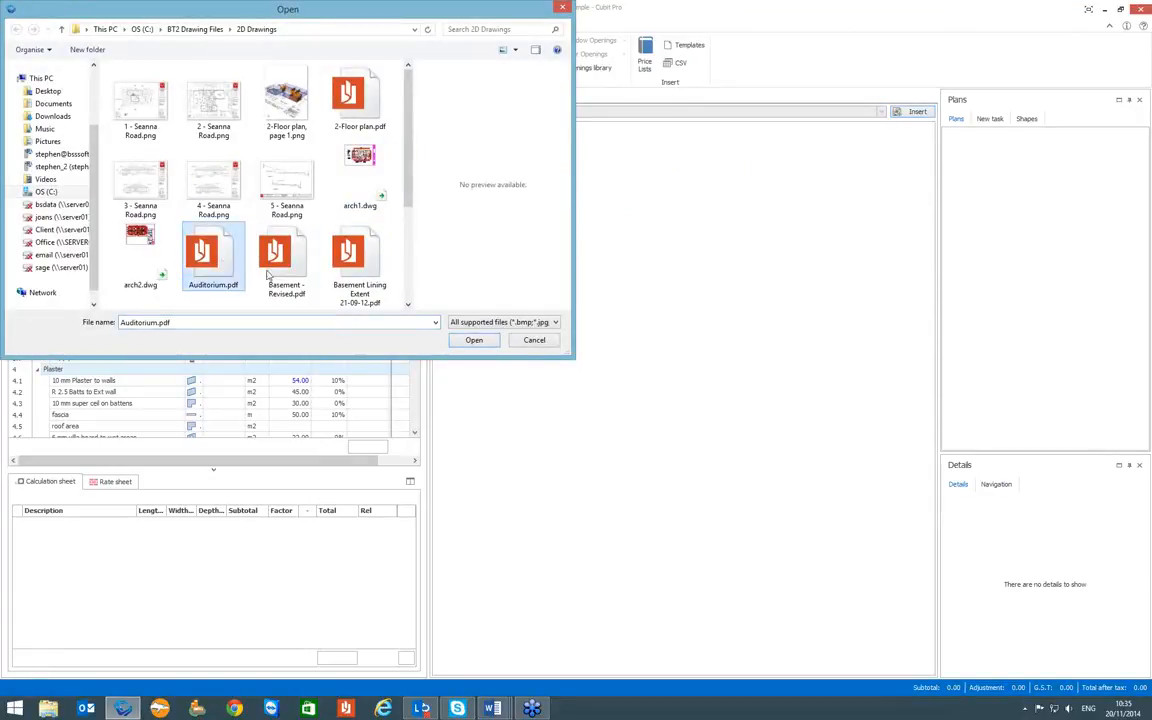
pyautogui.click(481, 342)
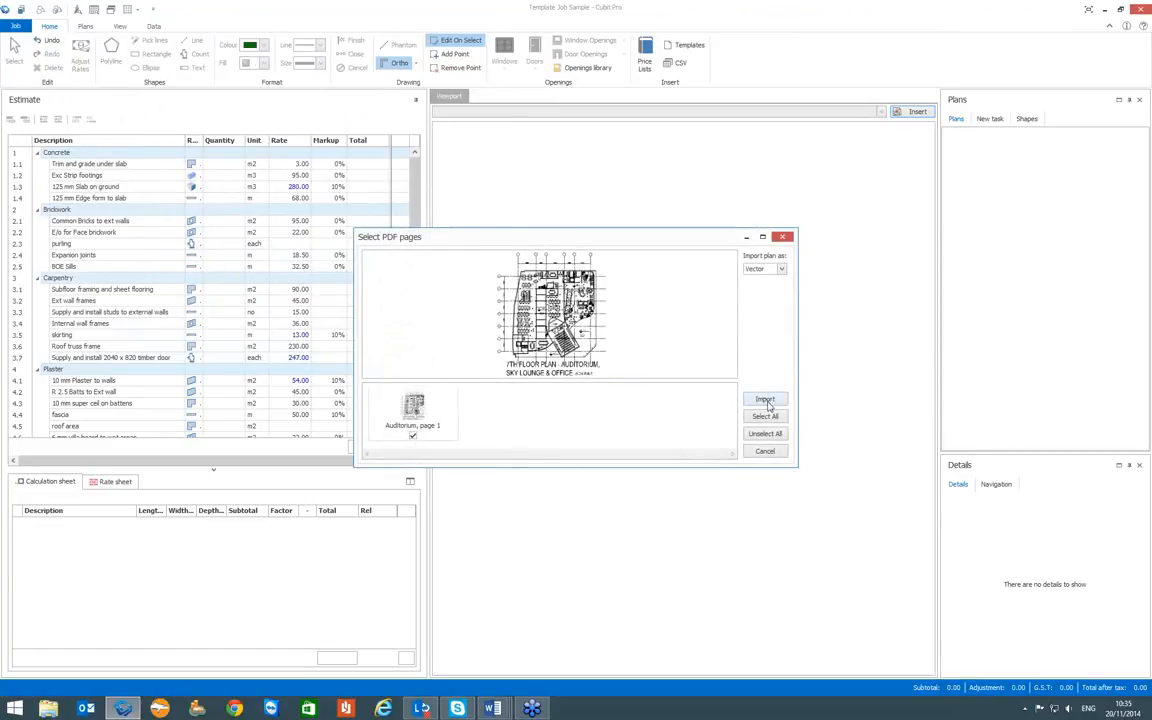
pyautogui.click(765, 400)
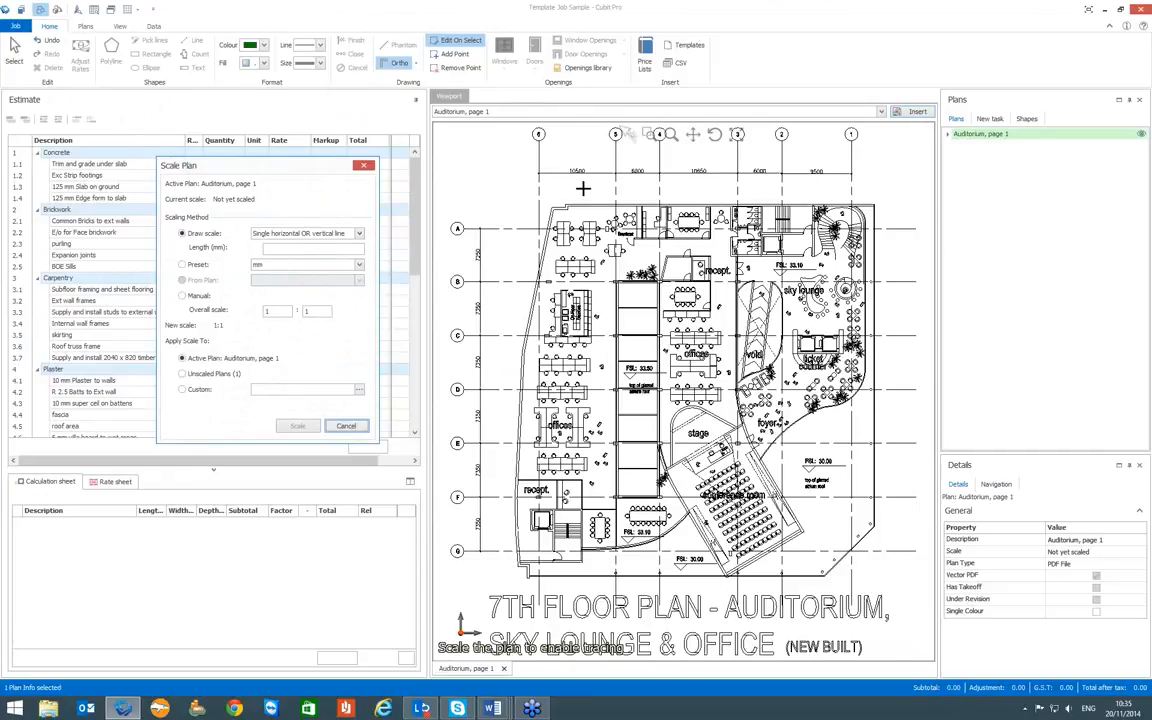
# Scale the active plan by drawing a horizontal line between gridlines 6 and 5 with a length of 10500 mm
pyautogui.scroll(3, 577, 176)
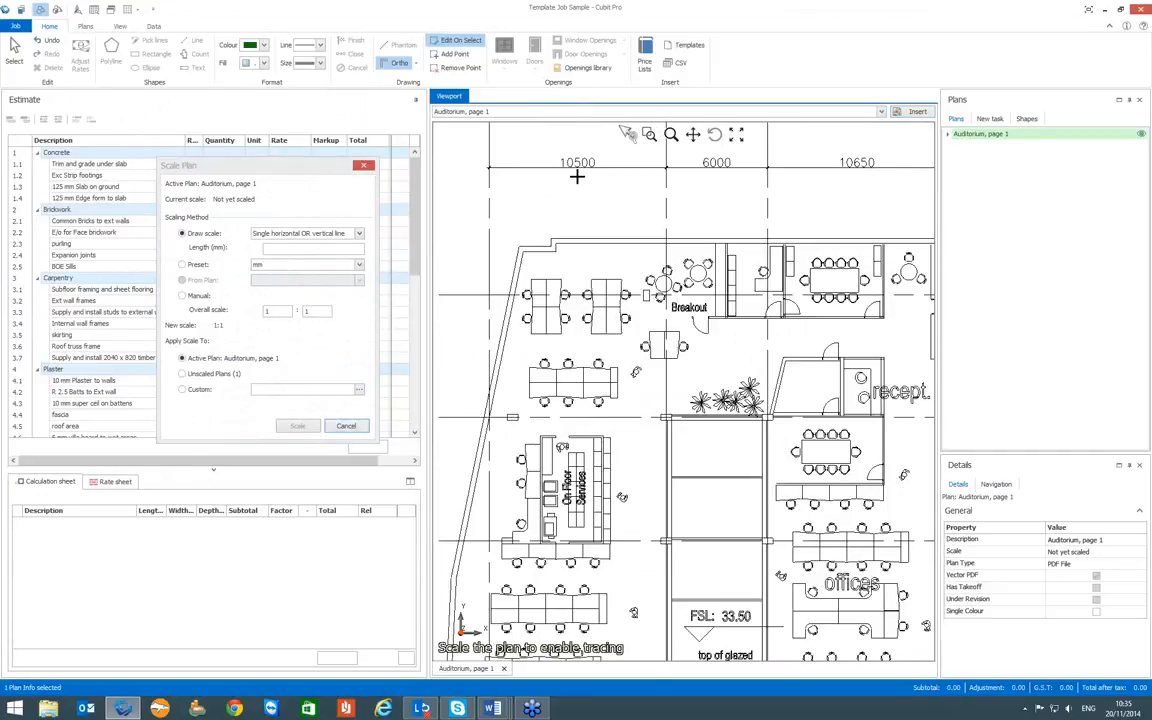
pyautogui.moveTo(579, 175); pyautogui.dragTo(608, 249)
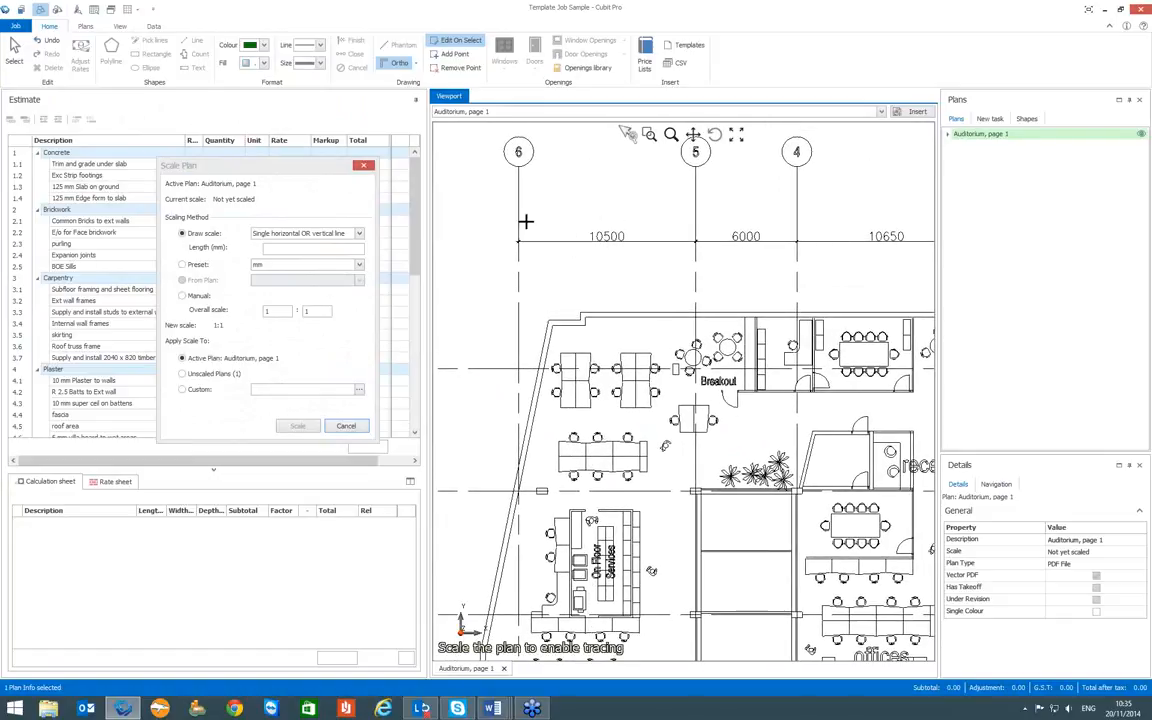
pyautogui.click(516, 241)
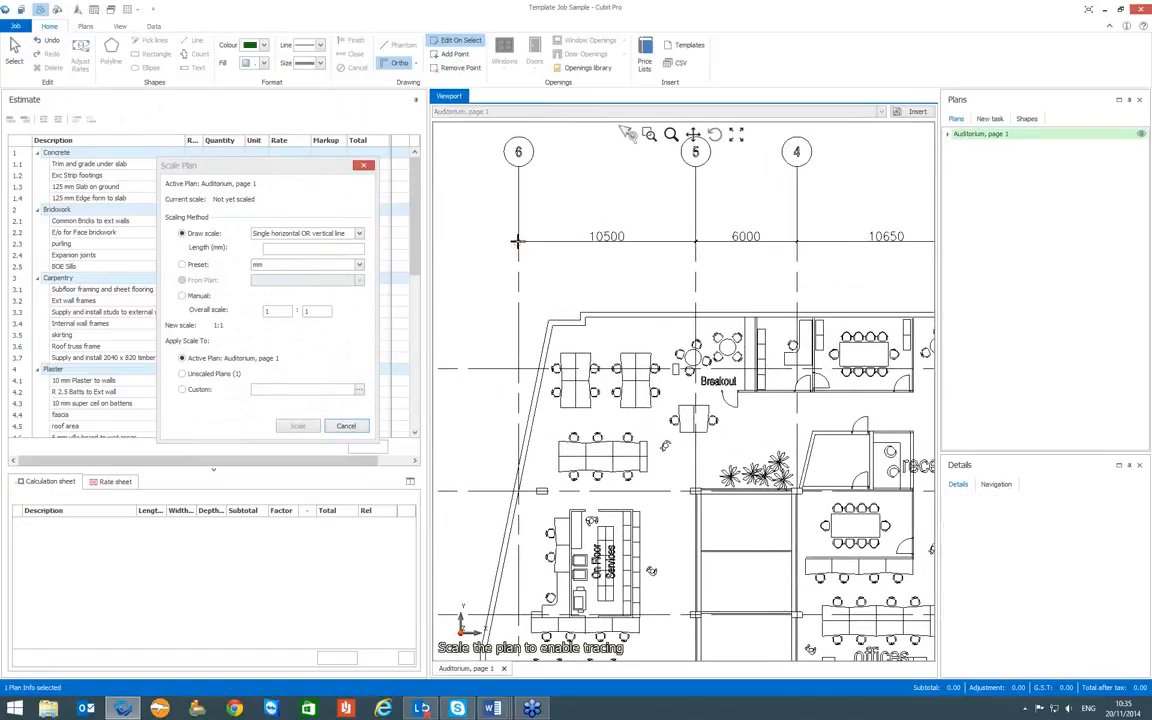
pyautogui.click(695, 241)
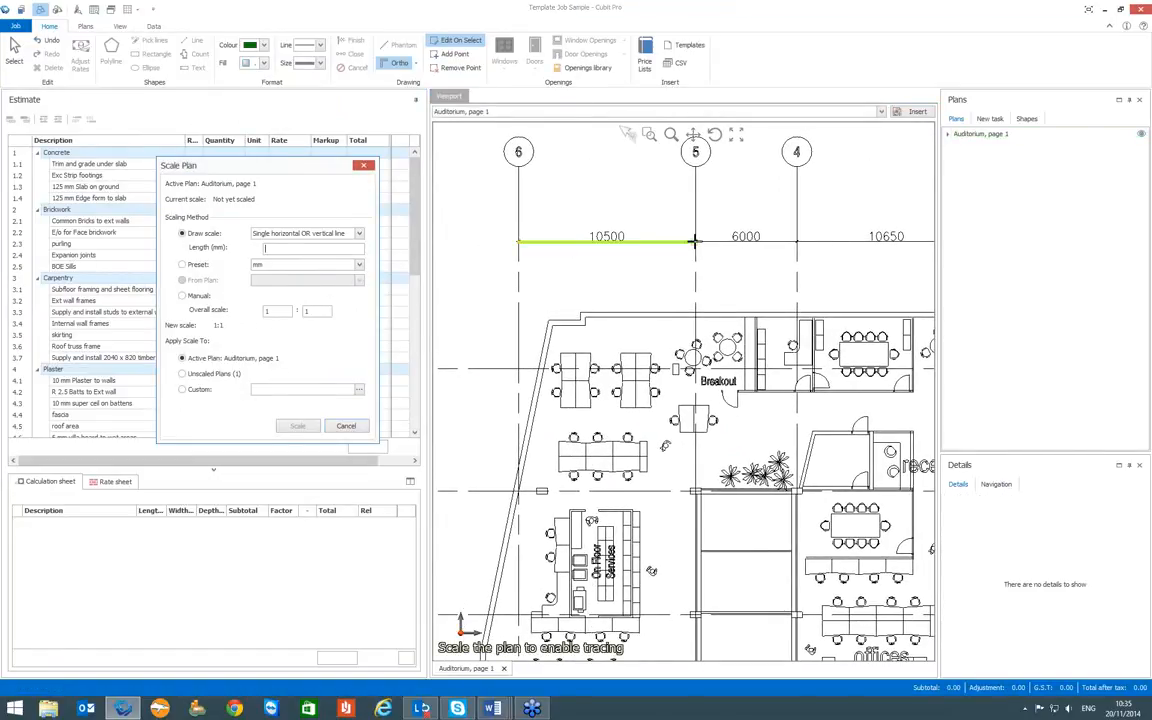
pyautogui.write('10500')
pyautogui.click(298, 426)
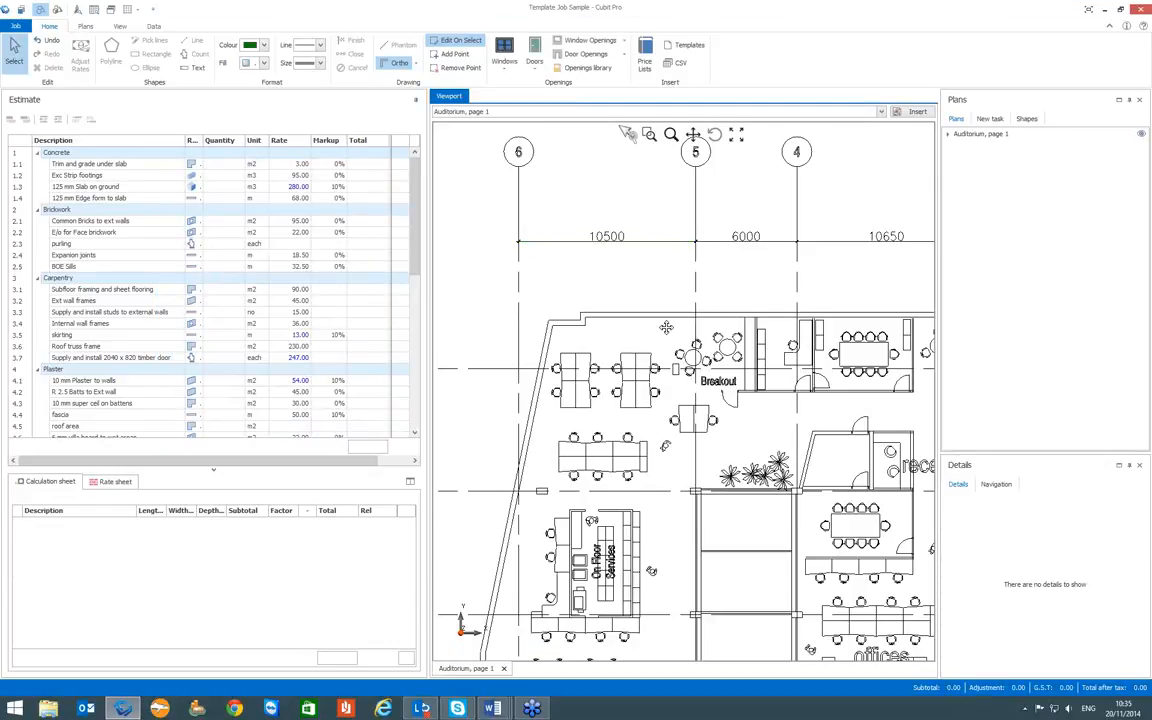
# Browse the openings library by the Door Opening, Window Opening and Door types, and inspect several of the listed doors
pyautogui.scroll(-5, 666, 327)
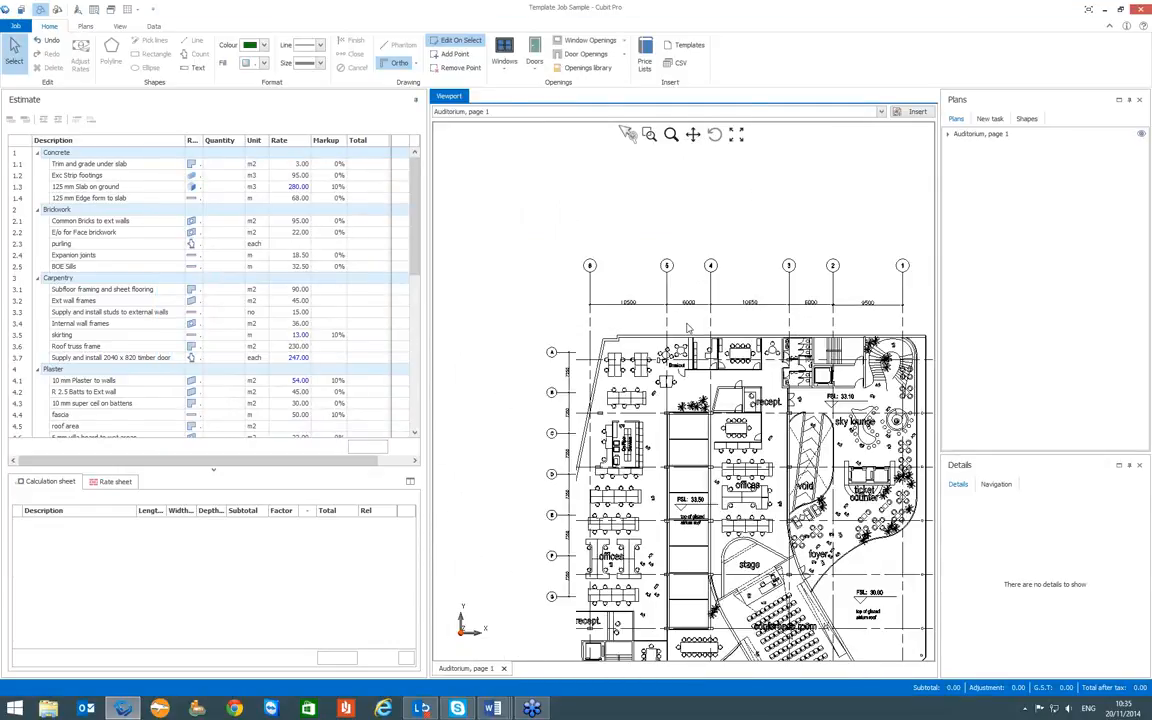
pyautogui.moveTo(692, 394); pyautogui.dragTo(640, 262)
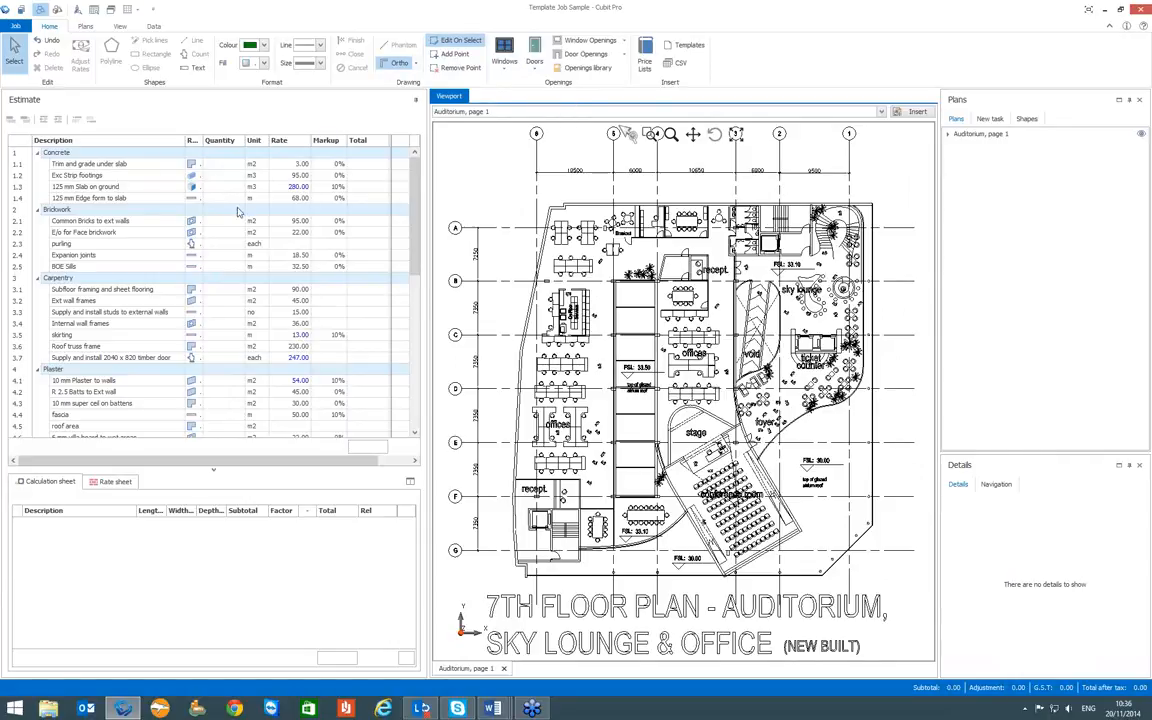
pyautogui.click(586, 70)
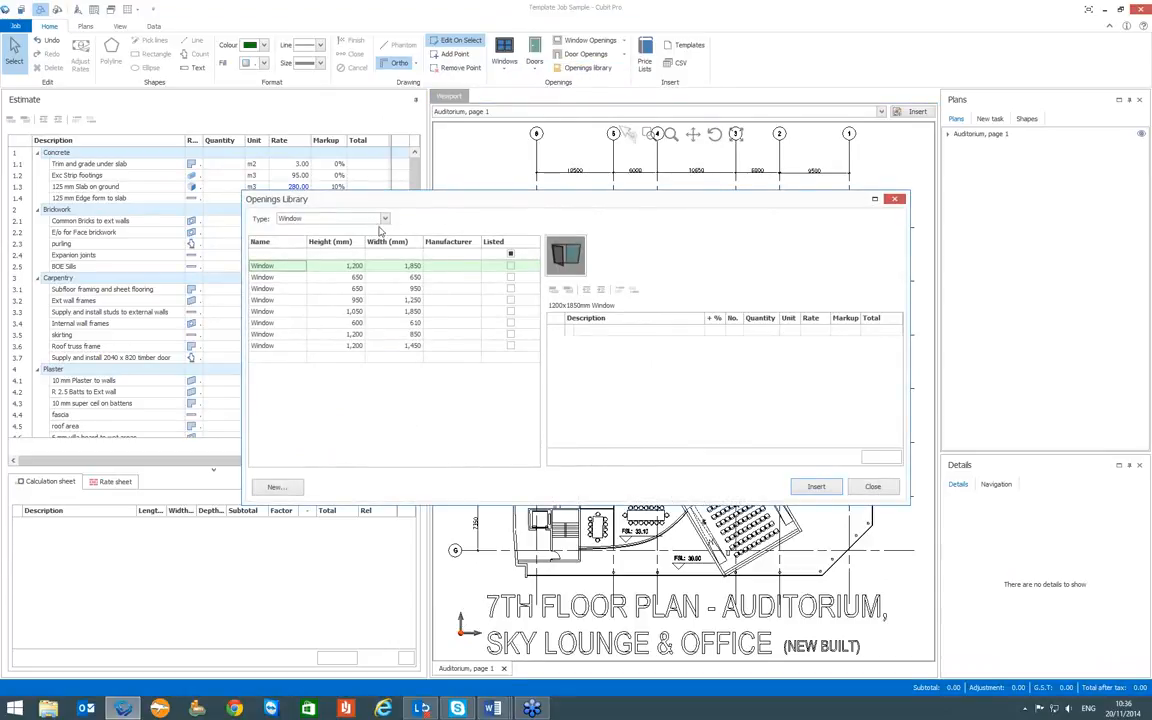
pyautogui.click(350, 218)
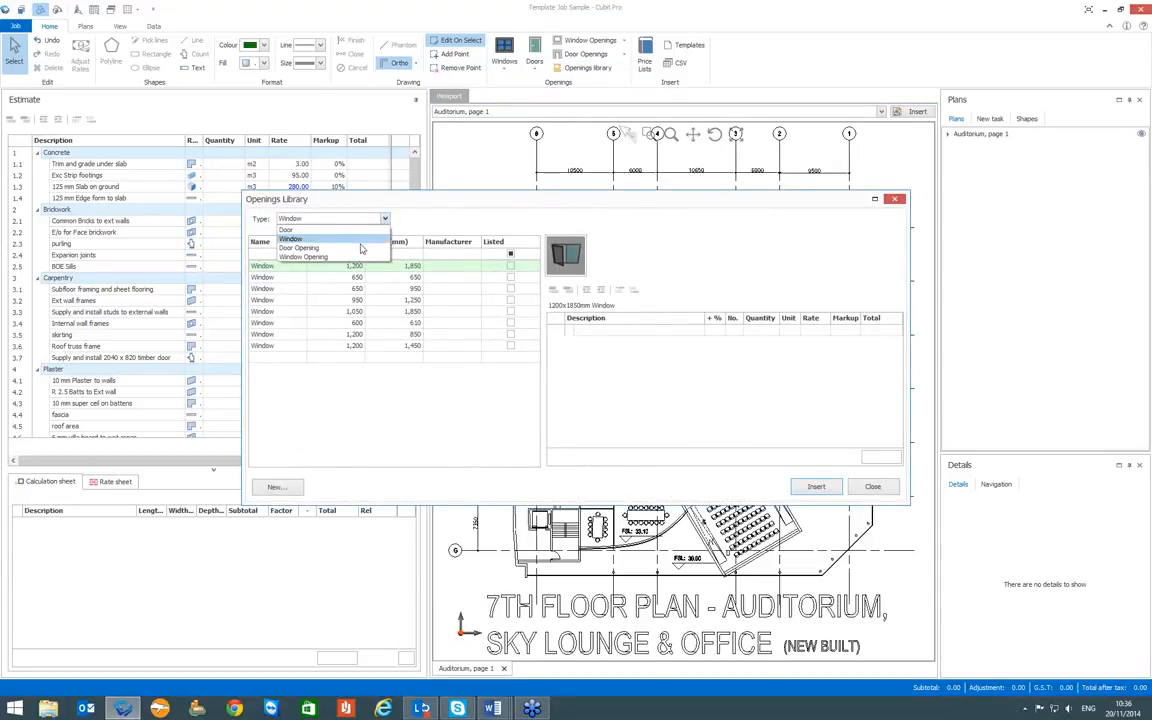
pyautogui.click(360, 252)
pyautogui.click(346, 218)
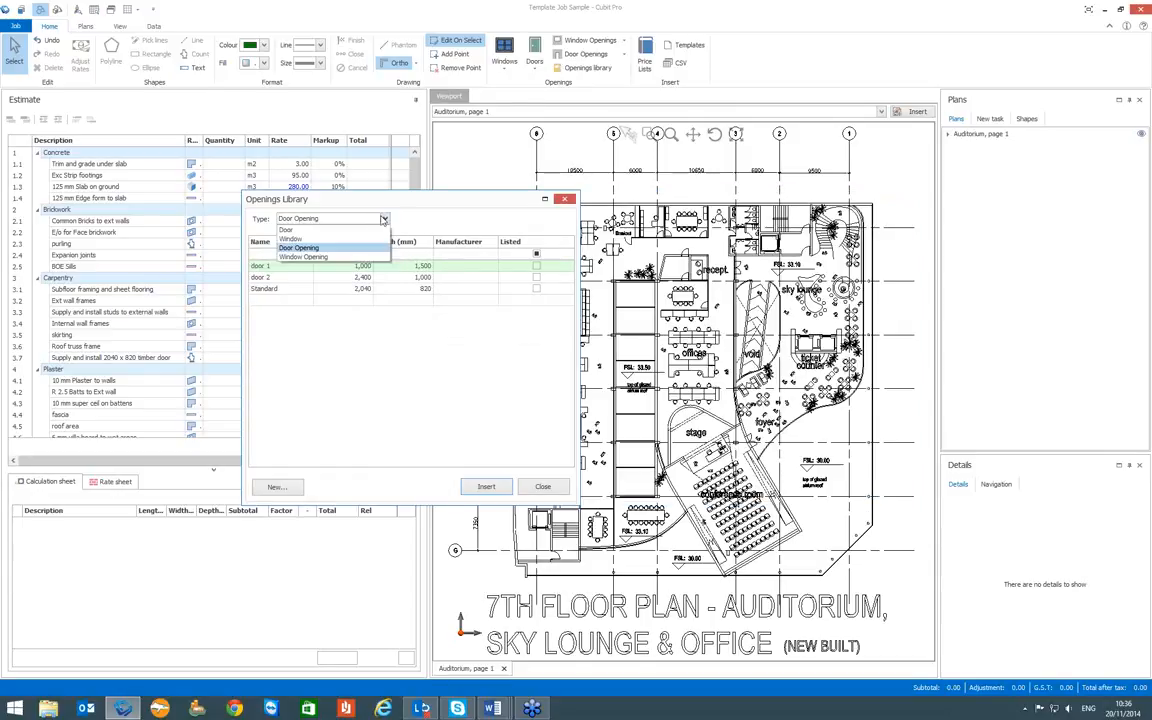
pyautogui.click(360, 257)
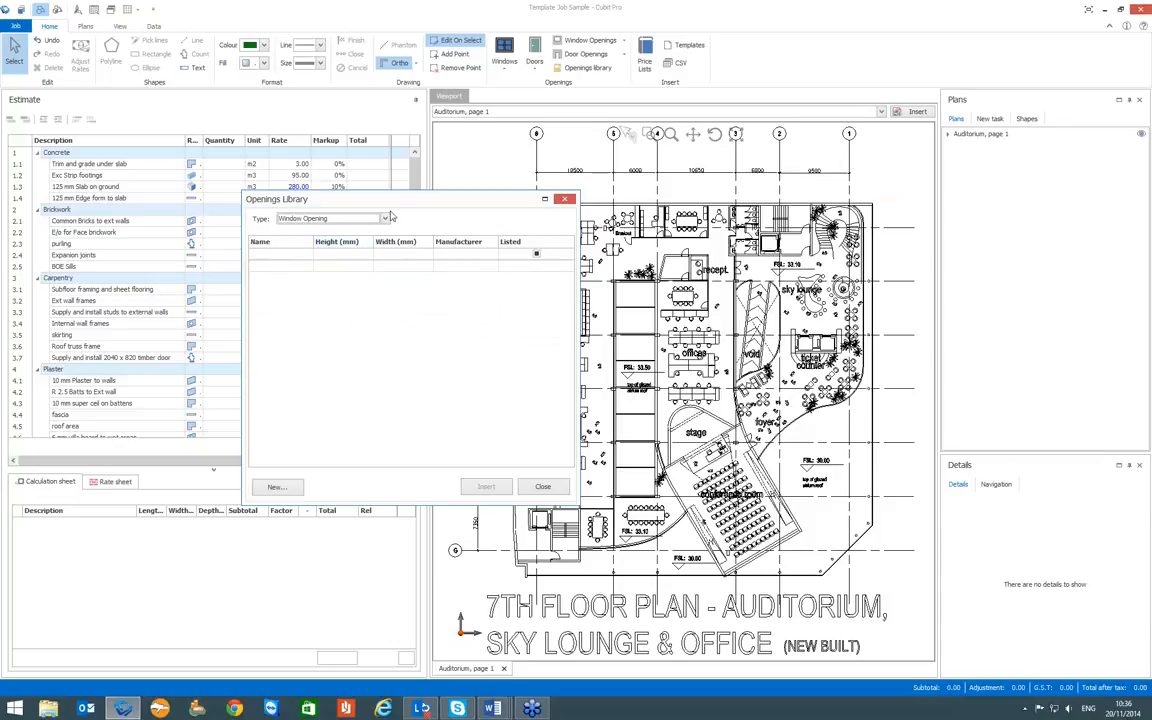
pyautogui.click(384, 219)
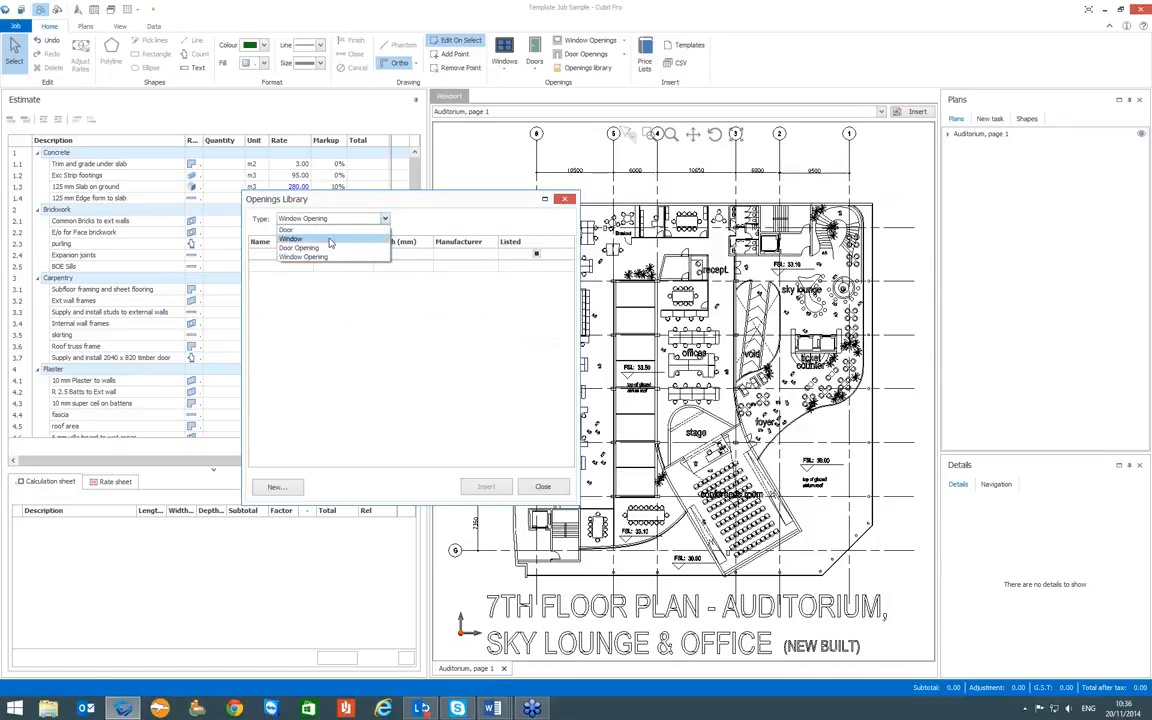
pyautogui.click(300, 230)
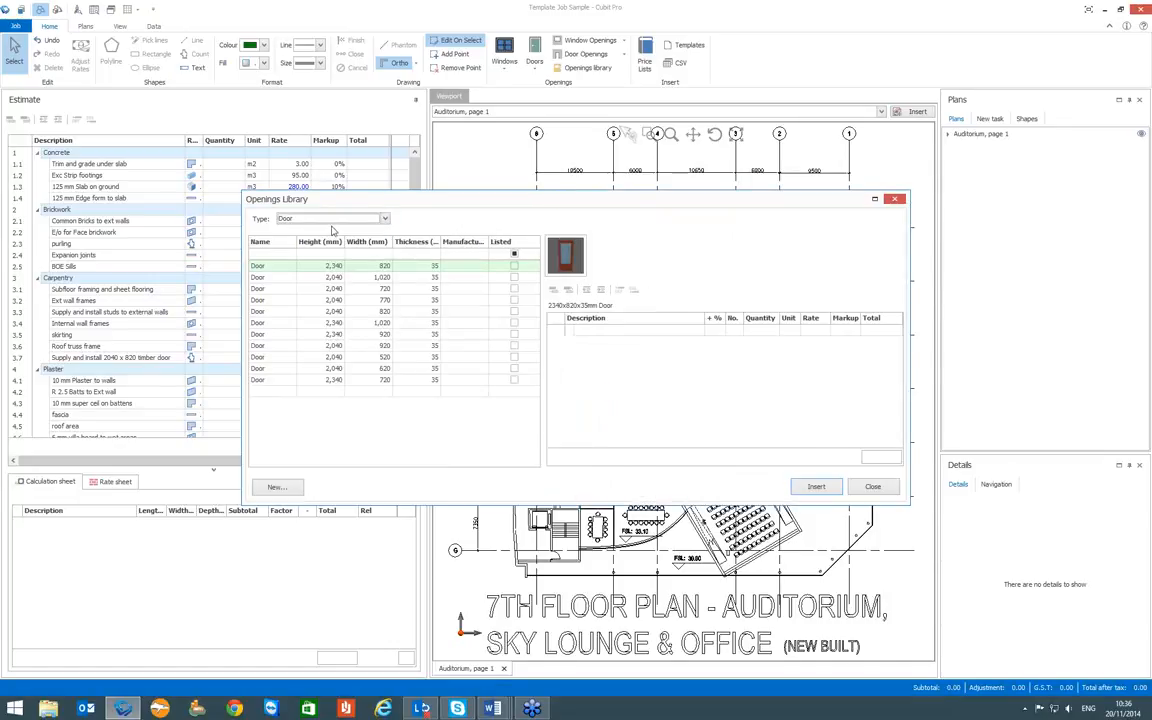
pyautogui.click(270, 279)
pyautogui.click(270, 290)
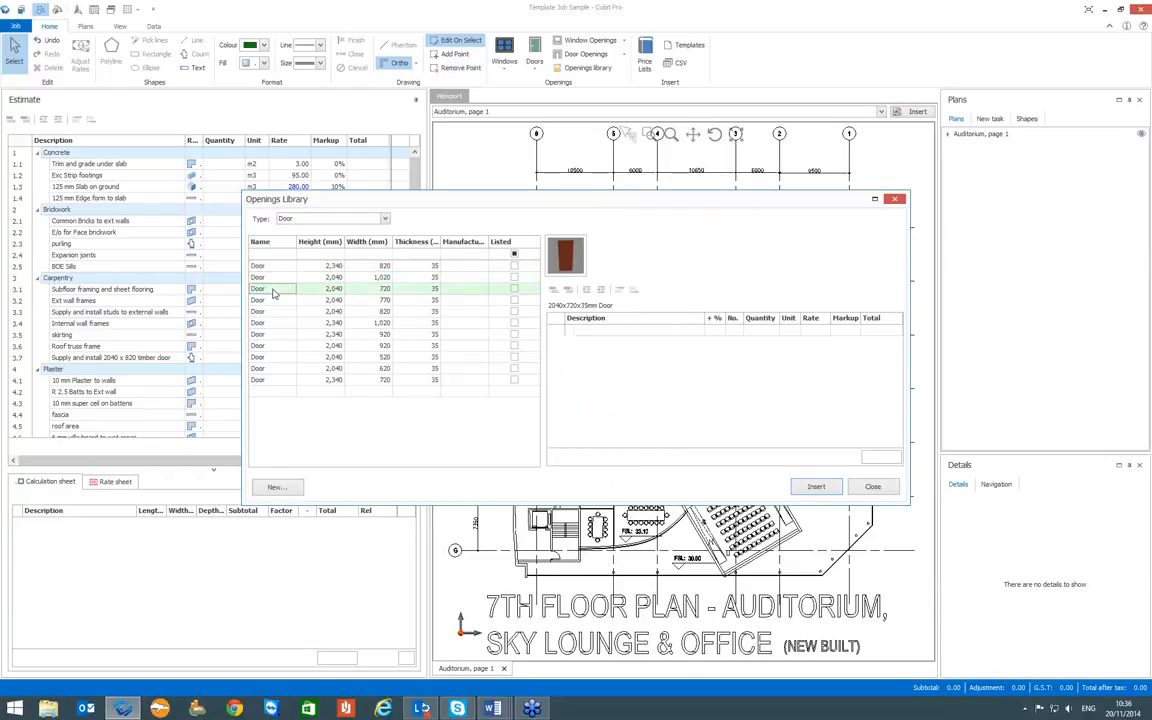
pyautogui.click(270, 302)
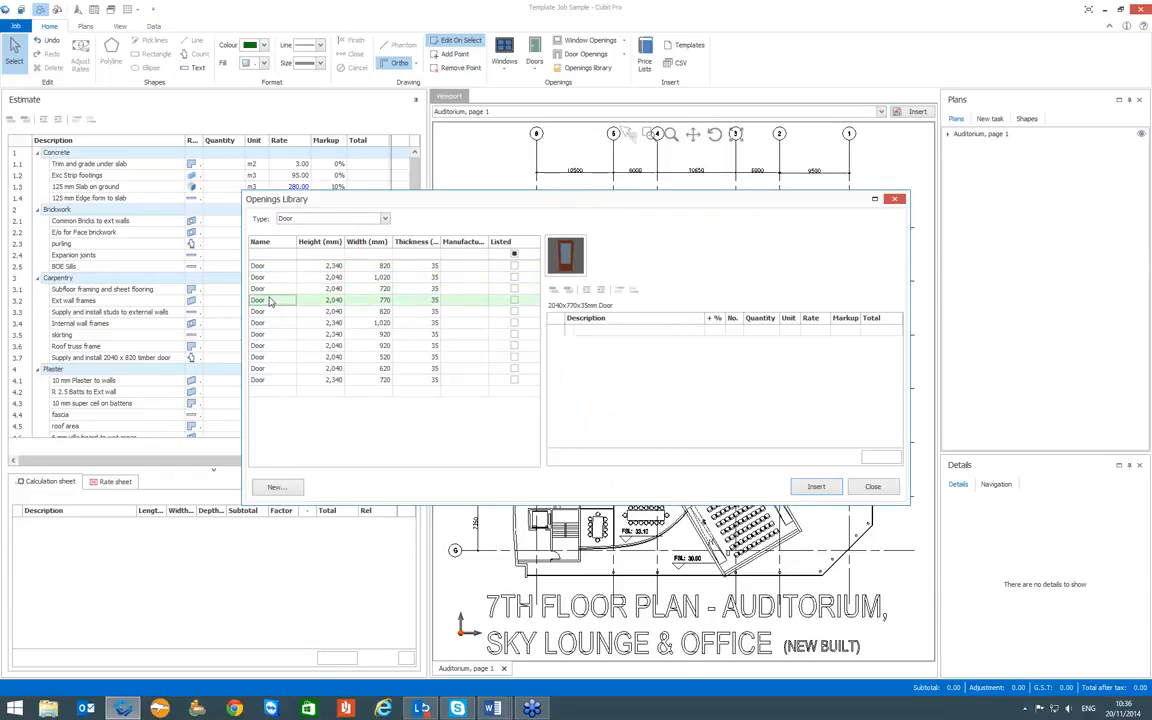
# Give the 2040x920x35mm door the single-leaf style with stacked horizontal glass panes, and close the openings library
pyautogui.click(279, 347)
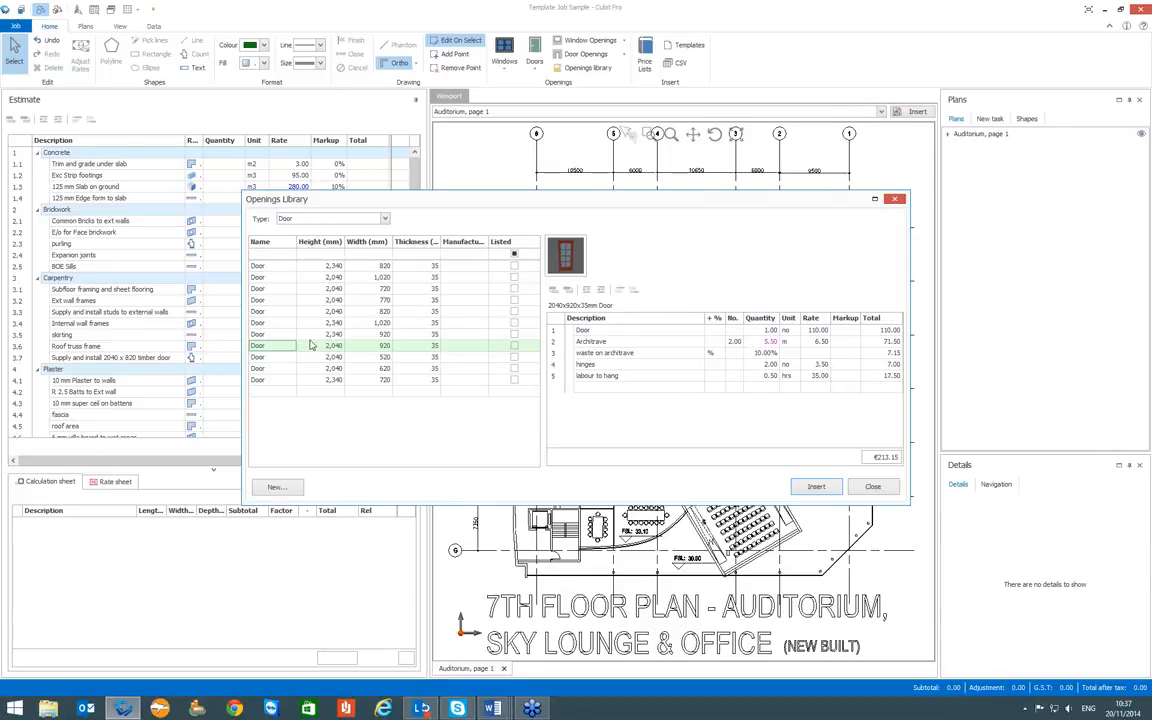
pyautogui.click(565, 258)
pyautogui.moveTo(656, 281)
pyautogui.mouseDown()
pyautogui.moveTo(660, 322)
pyautogui.moveTo(659, 291)
pyautogui.mouseUp()
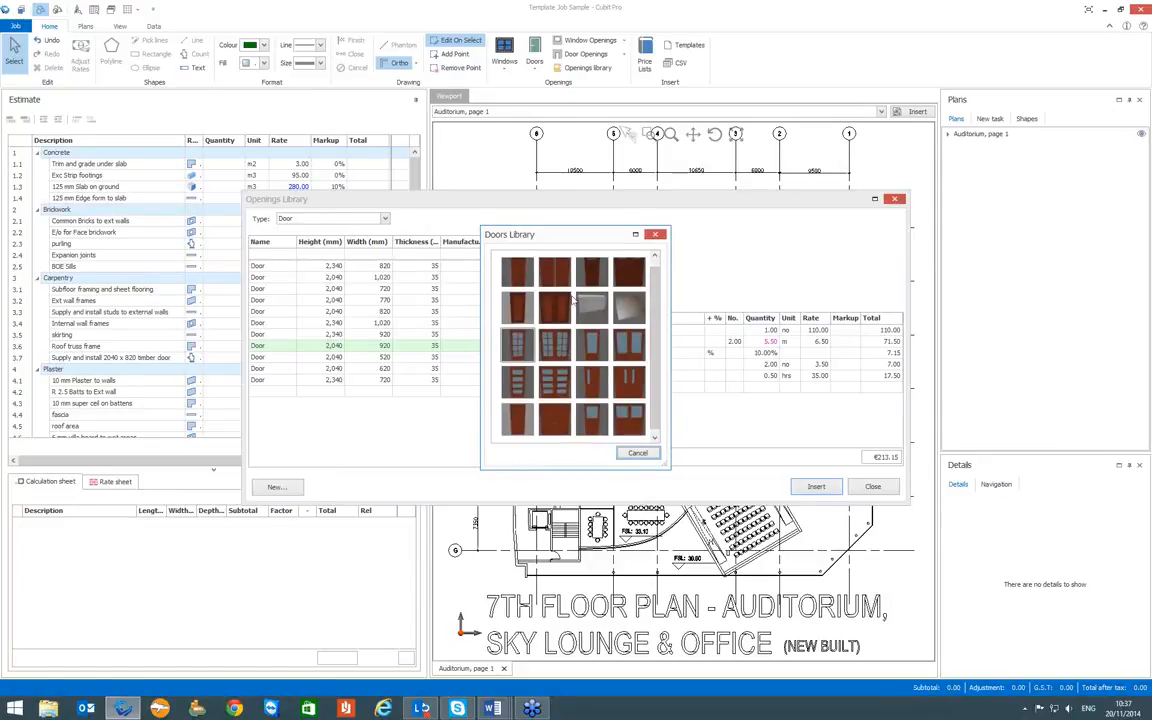
pyautogui.click(517, 385)
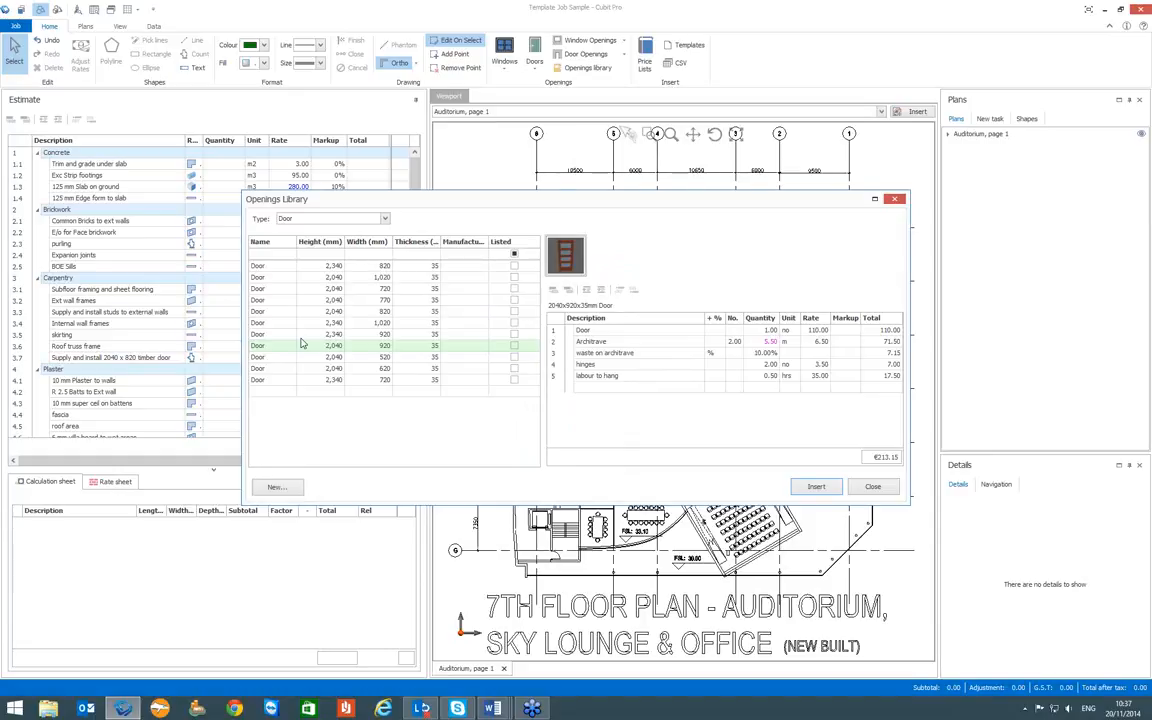
pyautogui.click(873, 488)
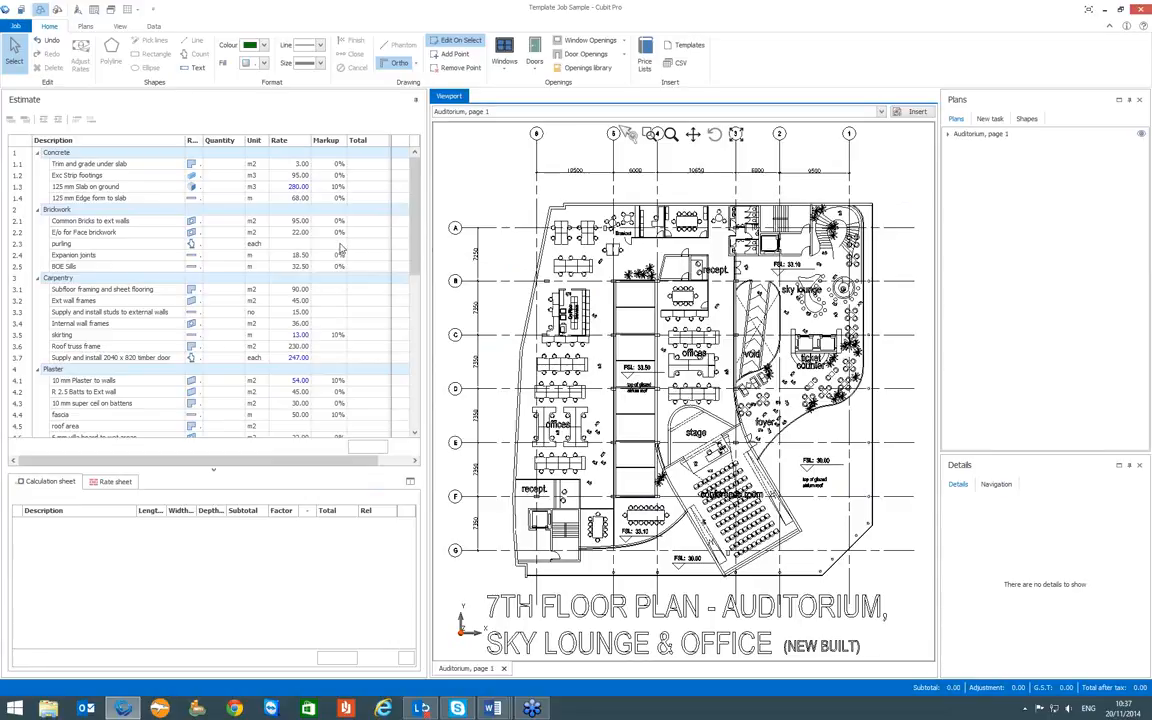
# Trace the Common Bricks to ext walls item as a polyline along the plan's upper external wall, including the small step near gridline 6
pyautogui.click(206, 223)
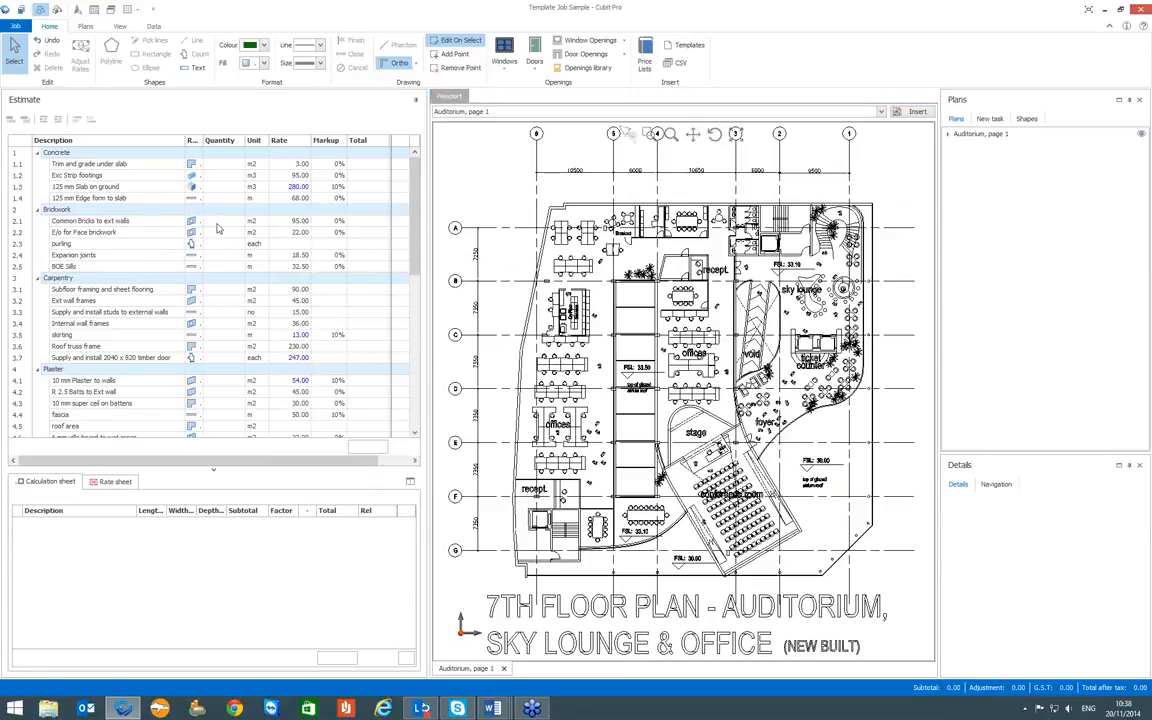
pyautogui.click(990, 120)
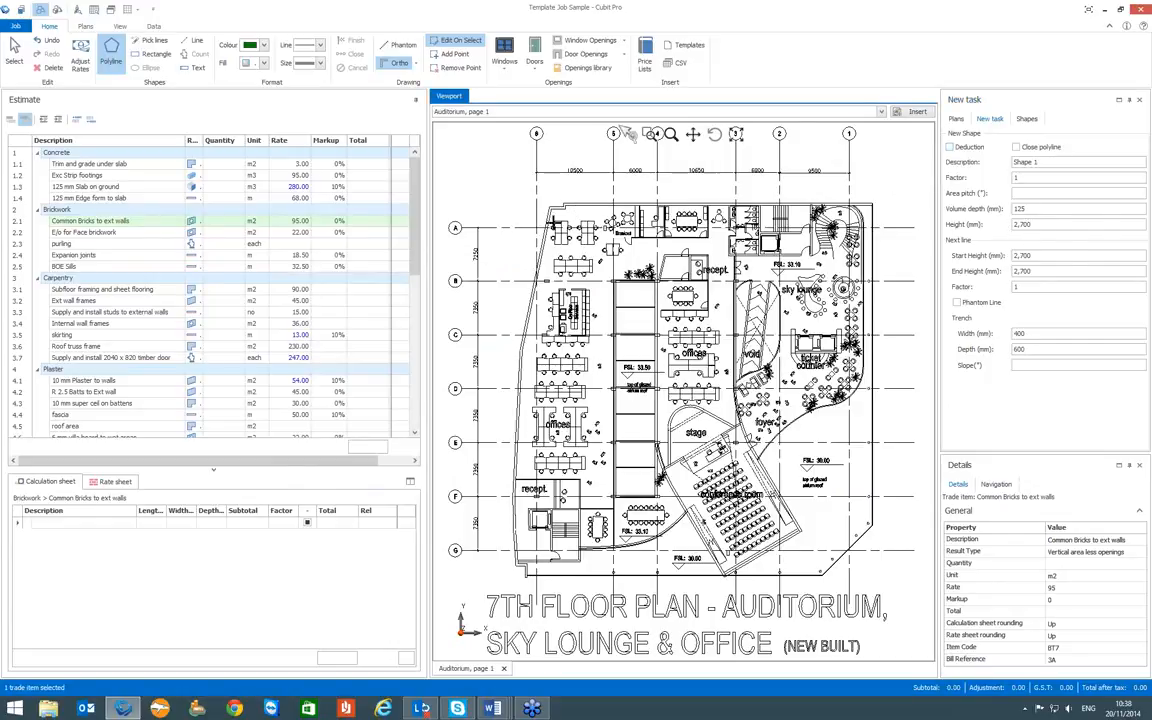
pyautogui.scroll(3, 555, 215)
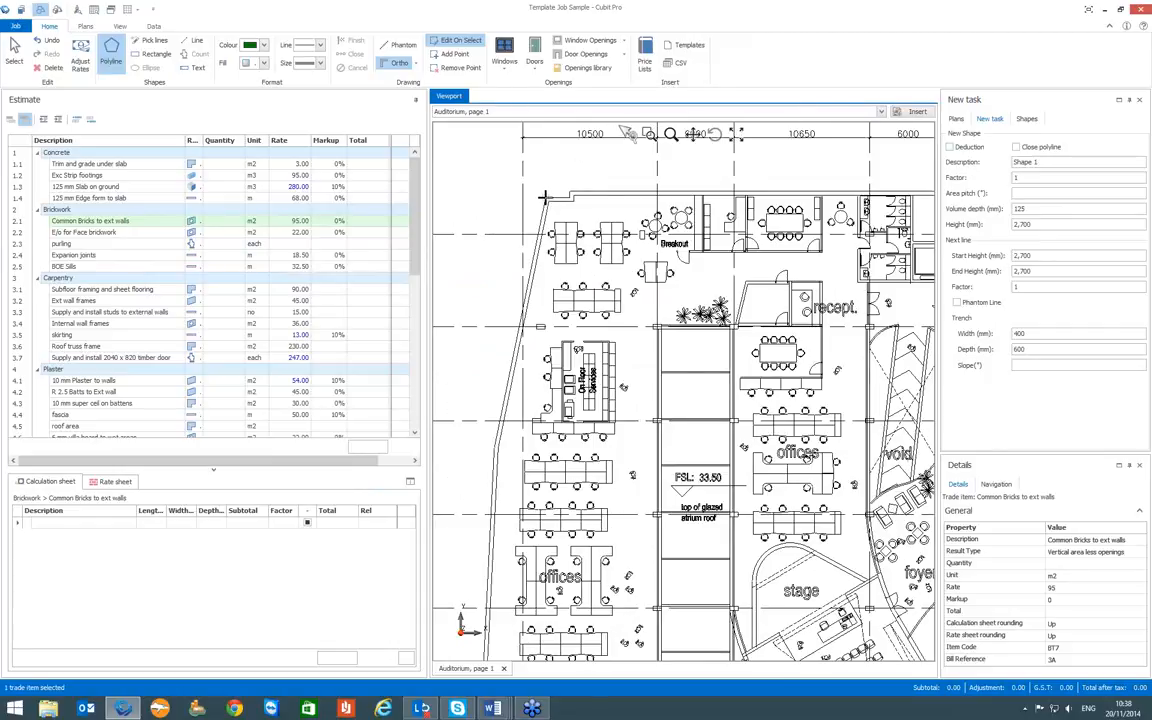
pyautogui.click(544, 197)
pyautogui.click(569, 198)
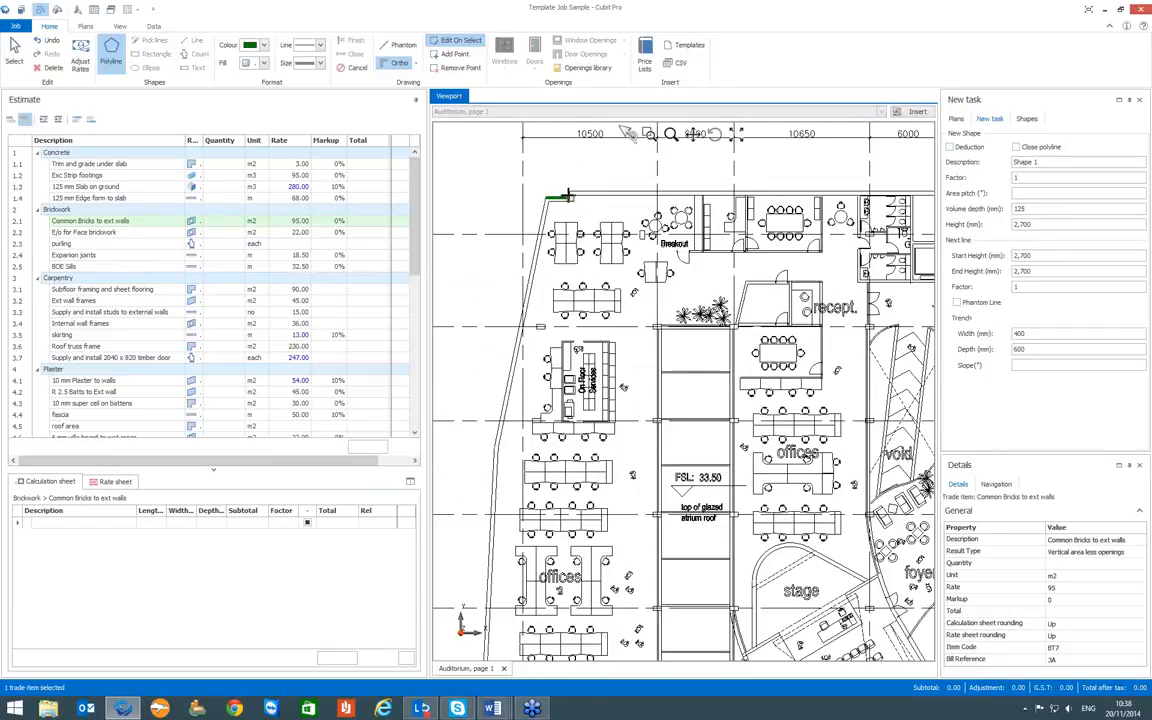
pyautogui.click(569, 190)
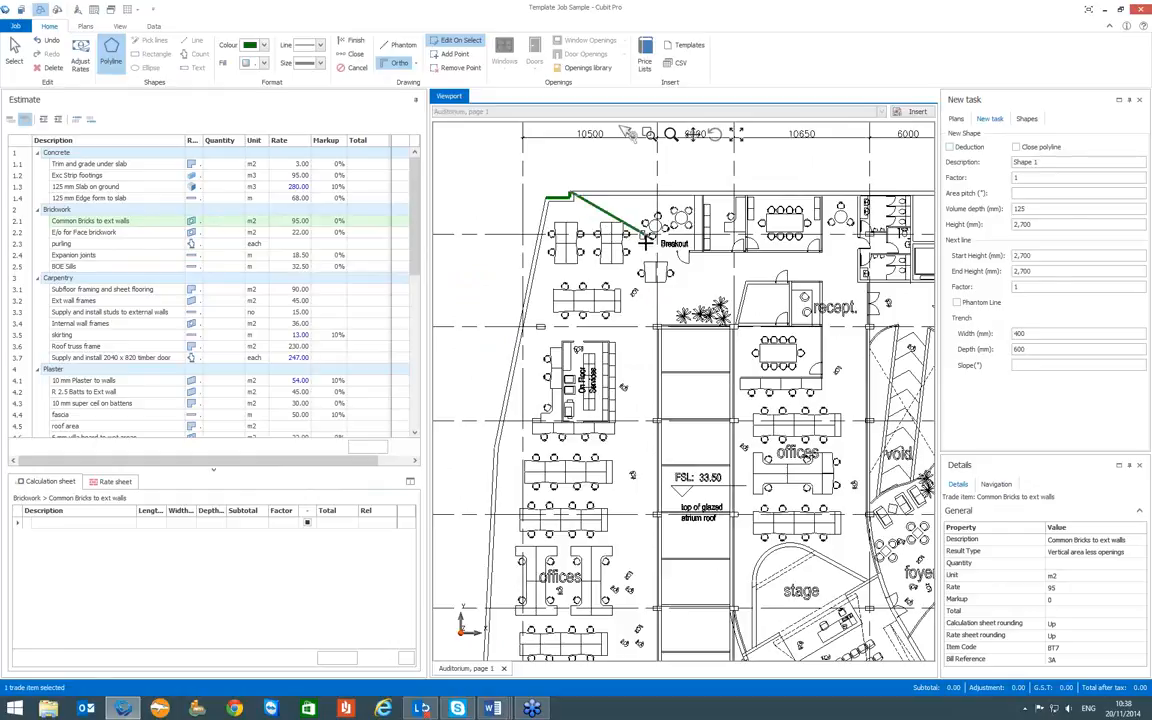
pyautogui.moveTo(645, 248); pyautogui.dragTo(424, 275)
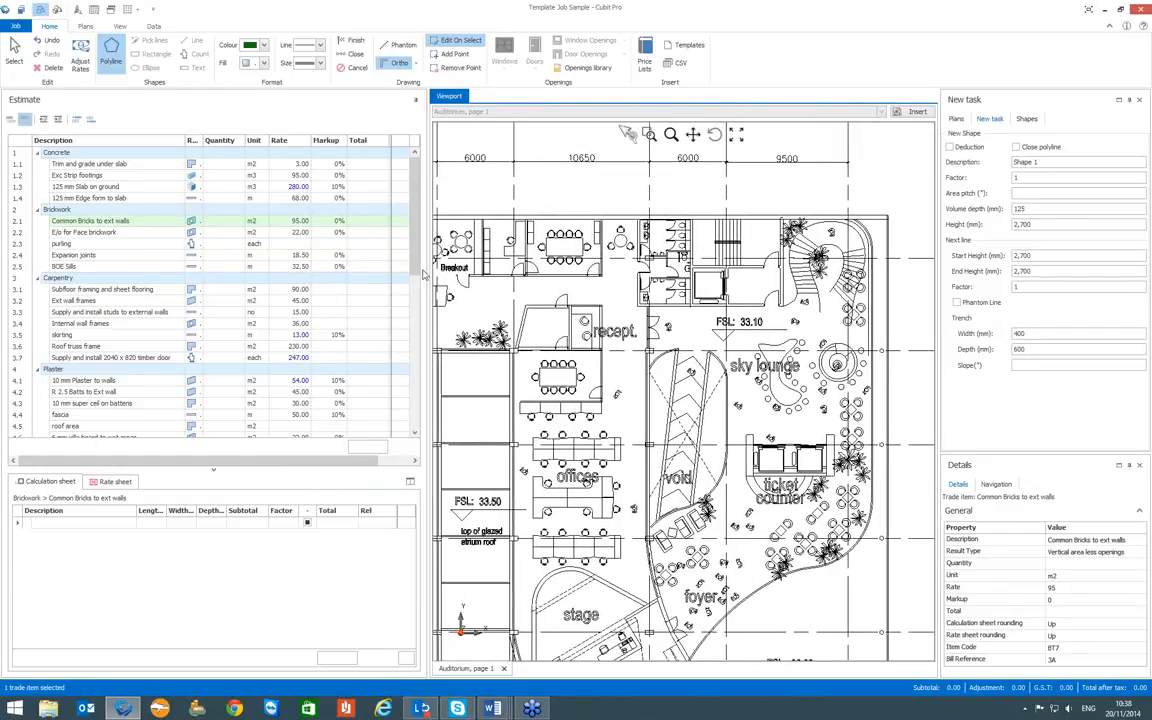
pyautogui.click(886, 214)
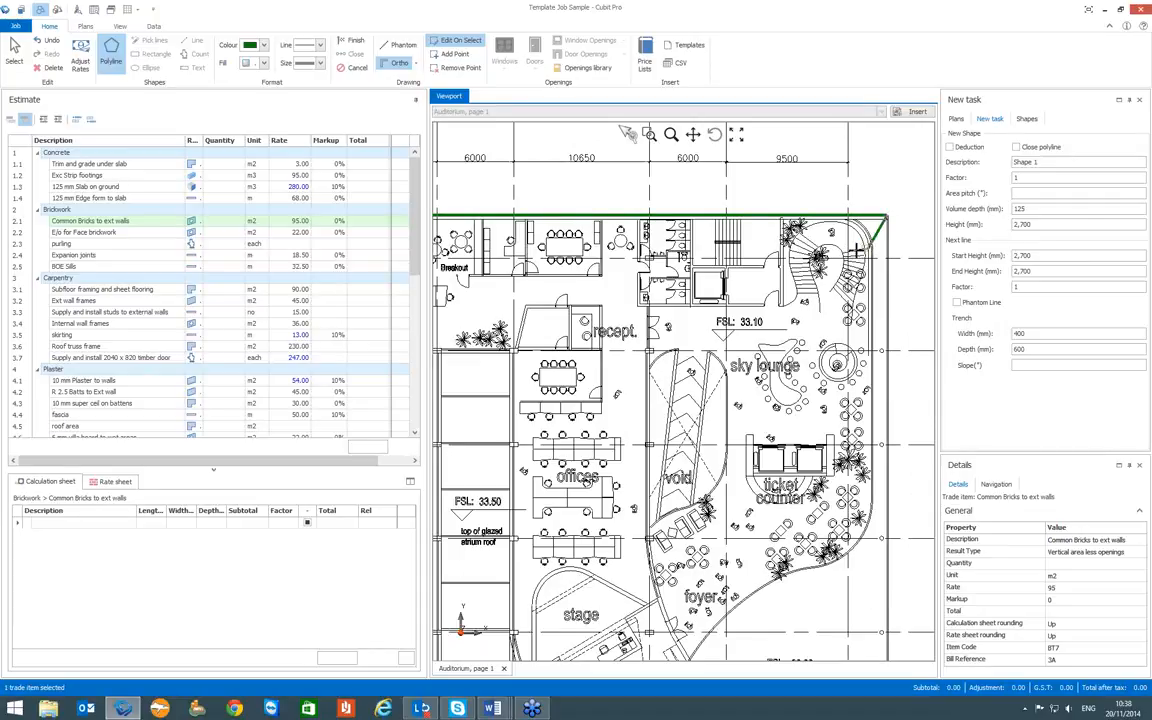
pyautogui.doubleClick(766, 227)
pyautogui.scroll(-2, 626, 251)
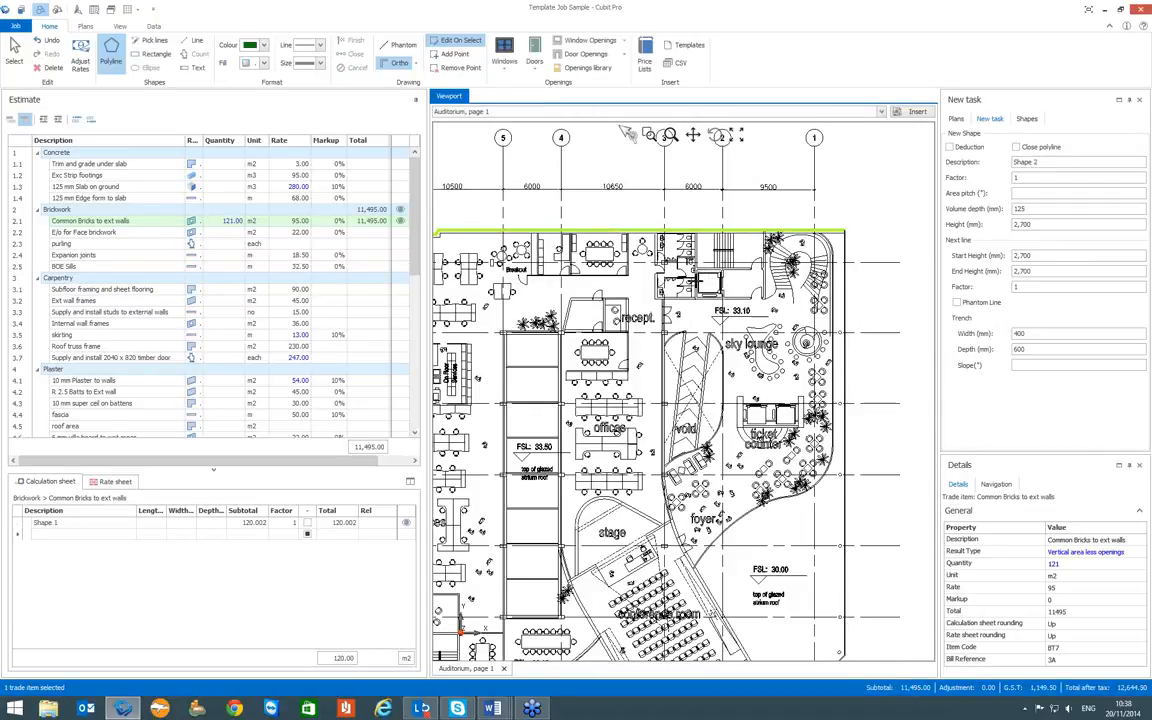
pyautogui.scroll(1, 610, 254)
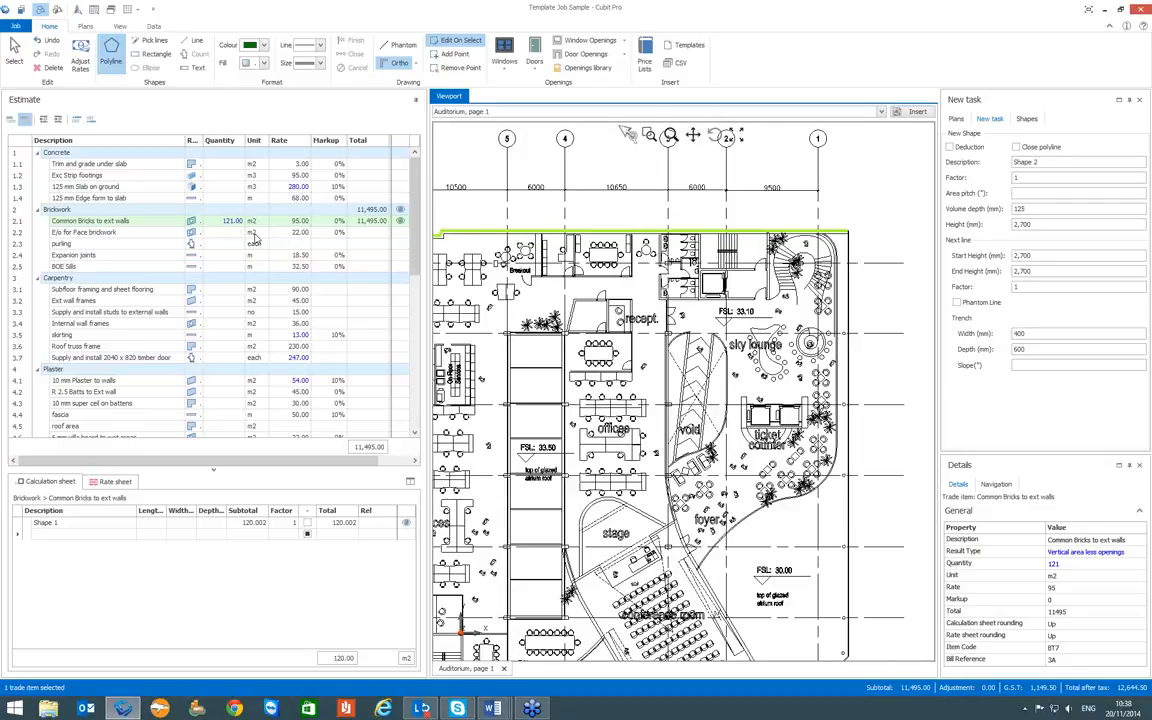
pyautogui.scroll(-1, 600, 306)
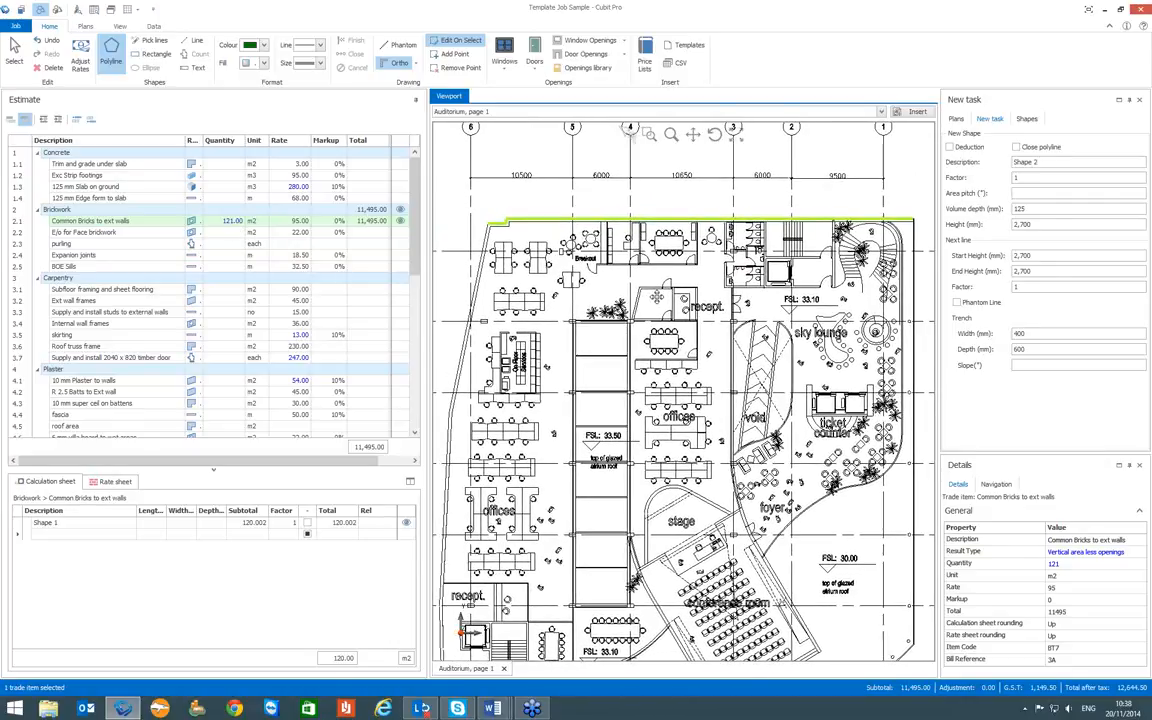
# Set the wall height of Shape 1 under Common Bricks to ext walls to 3000 mm
pyautogui.scroll(1, 580, 265)
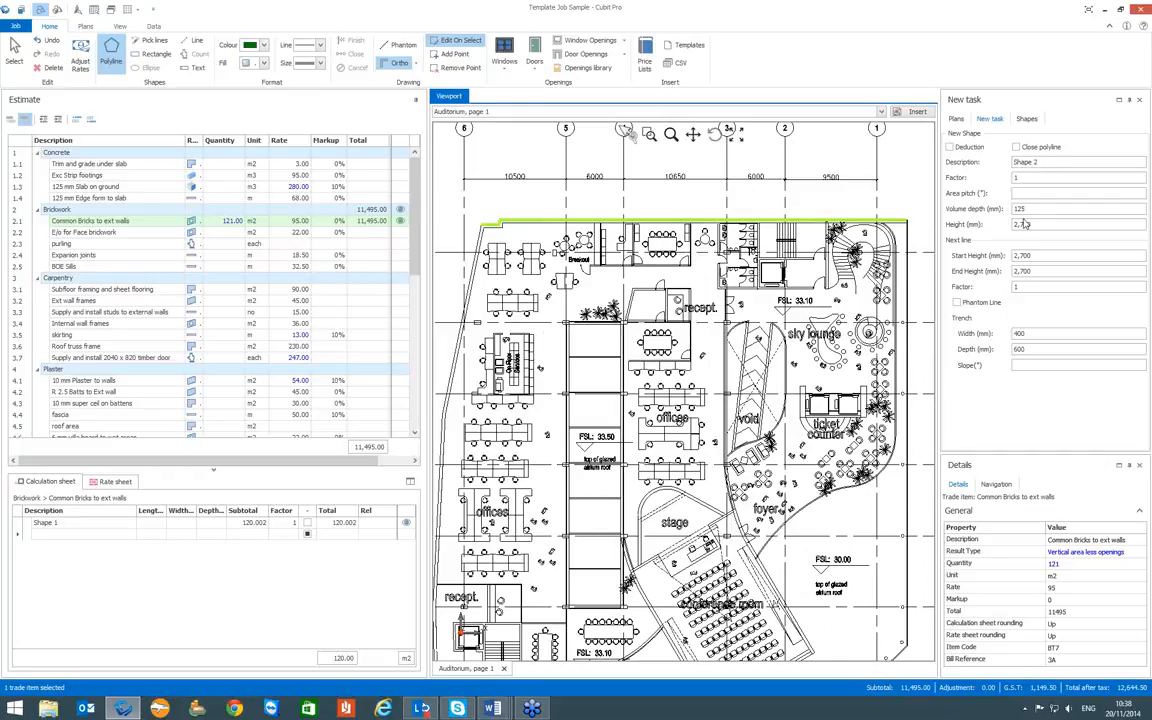
pyautogui.click(69, 524)
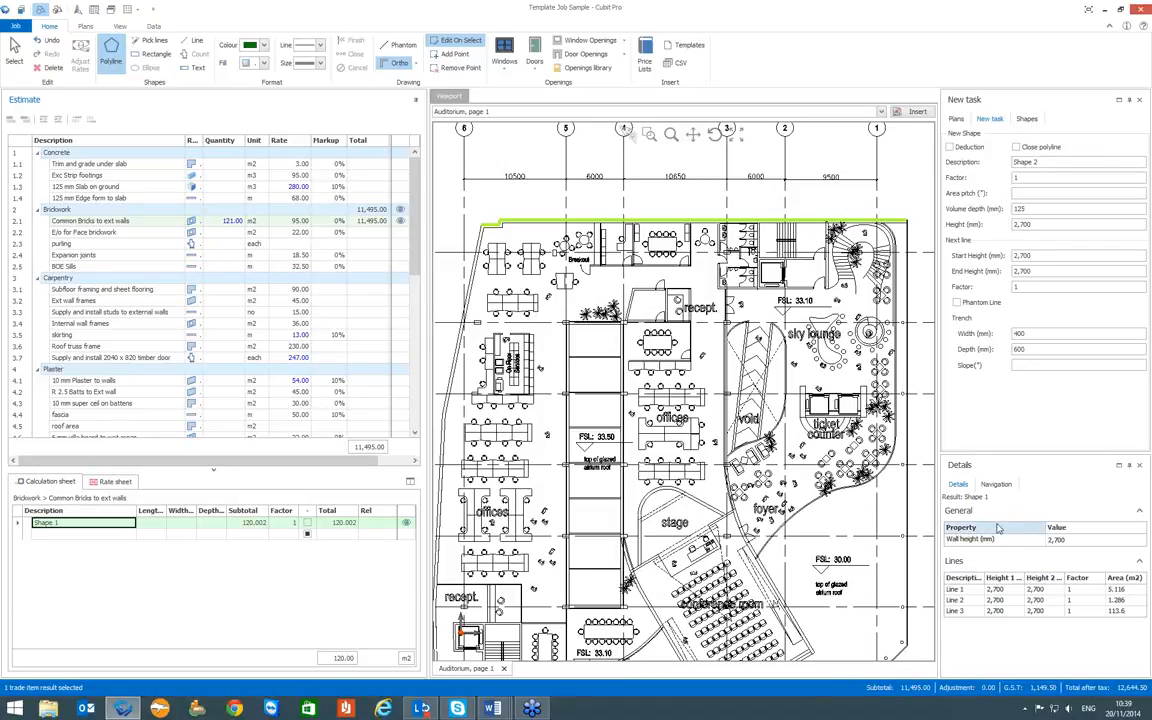
pyautogui.click(1064, 540)
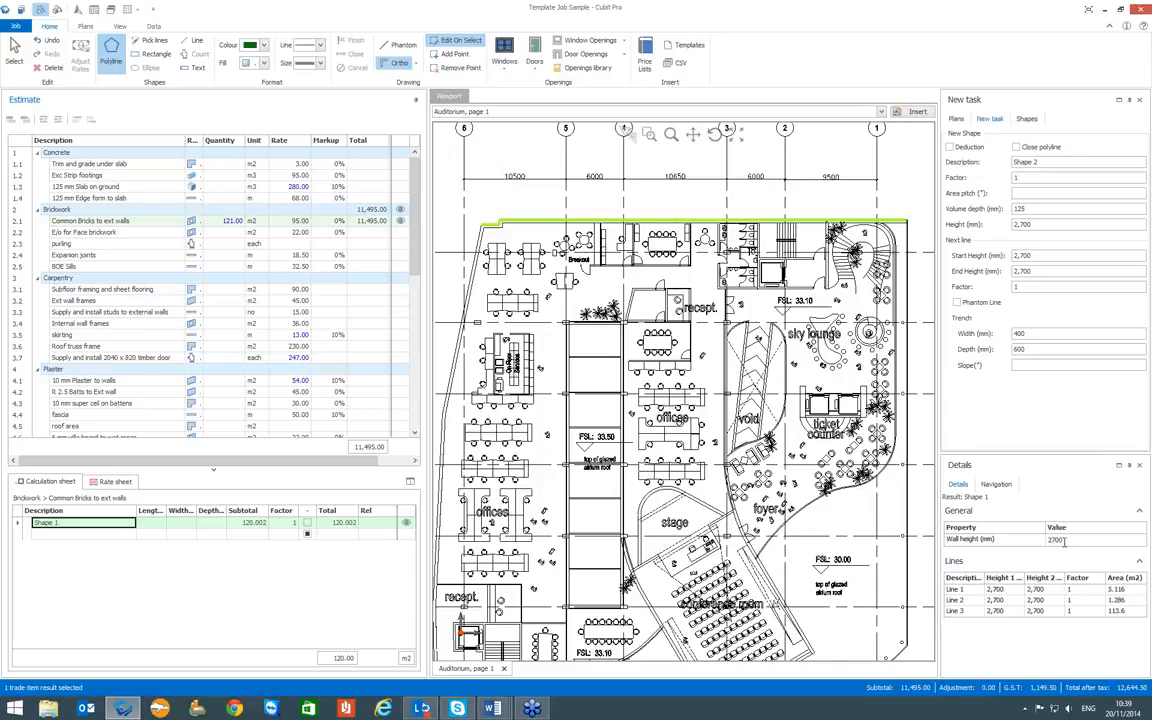
pyautogui.click(1066, 544)
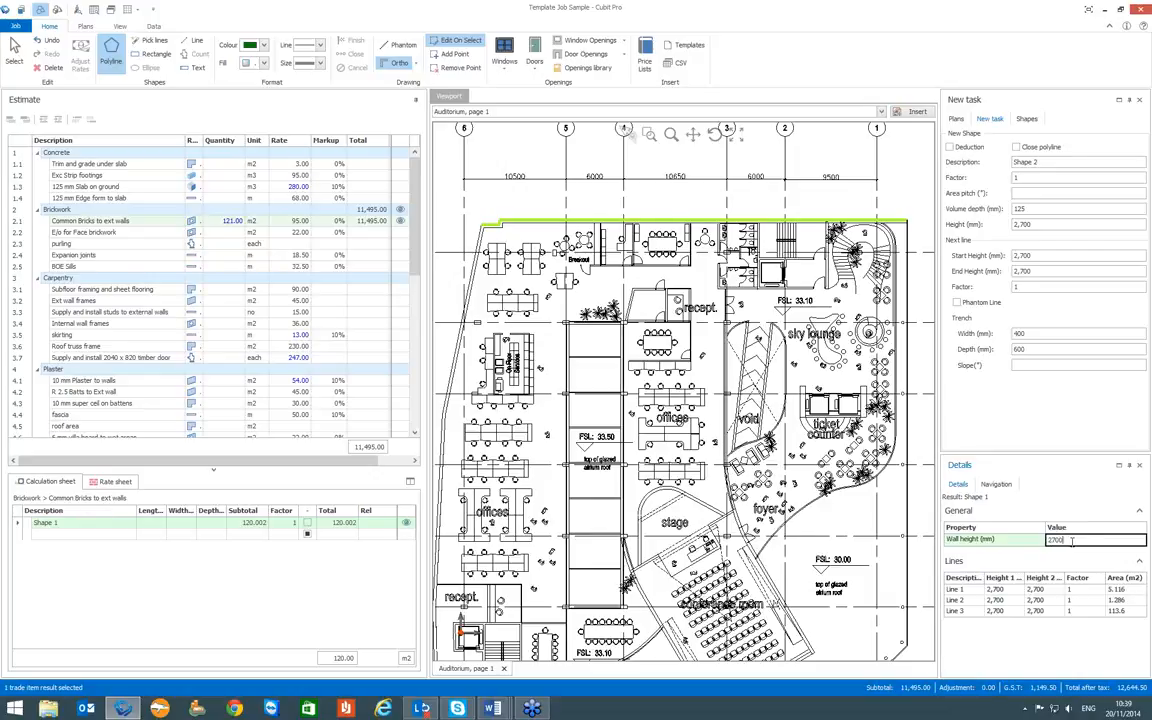
pyautogui.doubleClick(1072, 541)
pyautogui.write('3000')
pyautogui.press('Return')
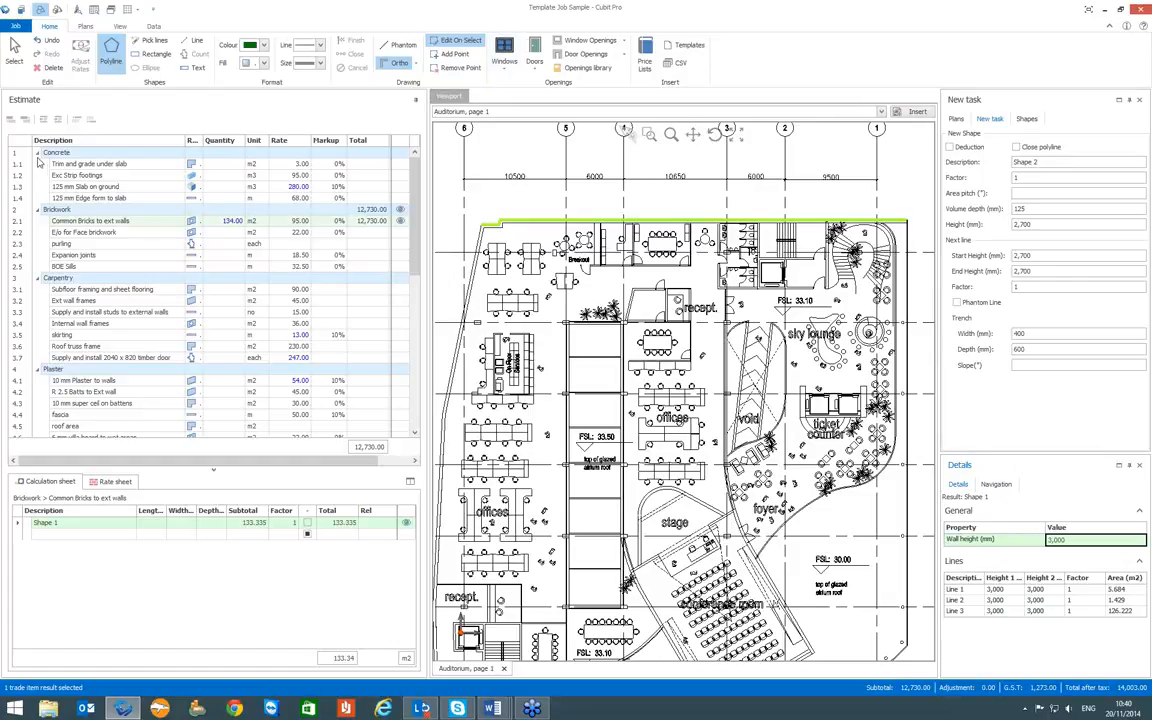
# Collapse the Brickwork, Carpentry, Plaster and Tiler headings in the estimate
pyautogui.click(37, 210)
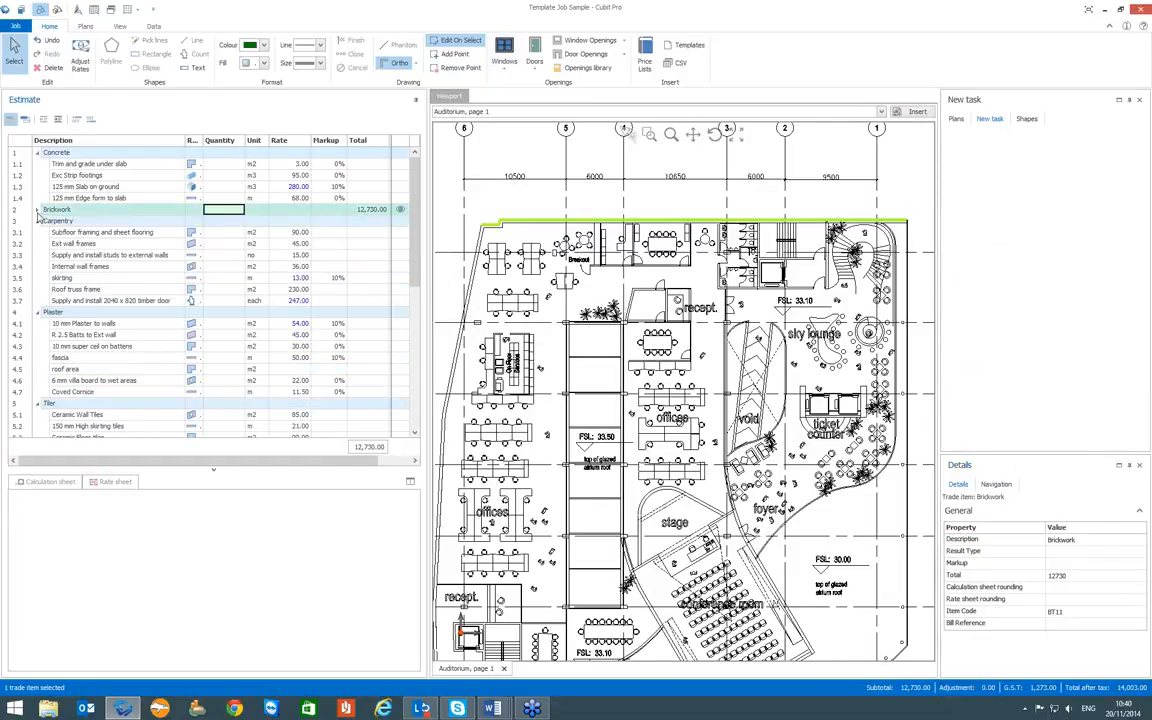
pyautogui.click(37, 221)
pyautogui.click(37, 232)
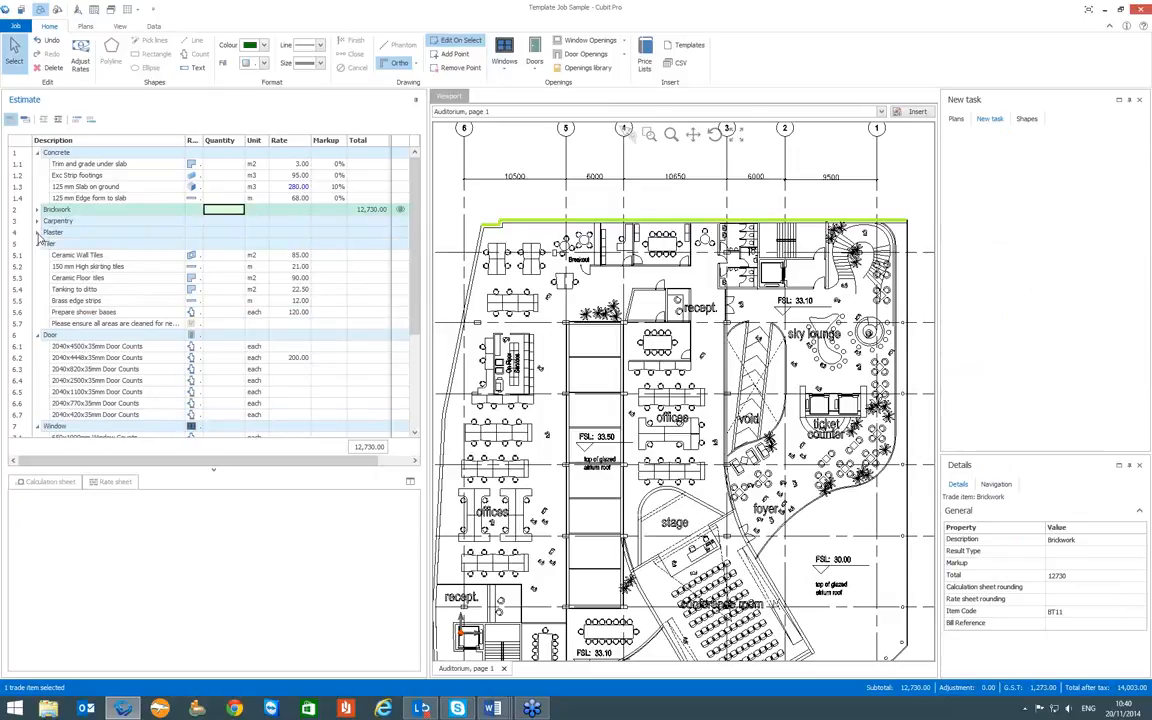
pyautogui.click(37, 244)
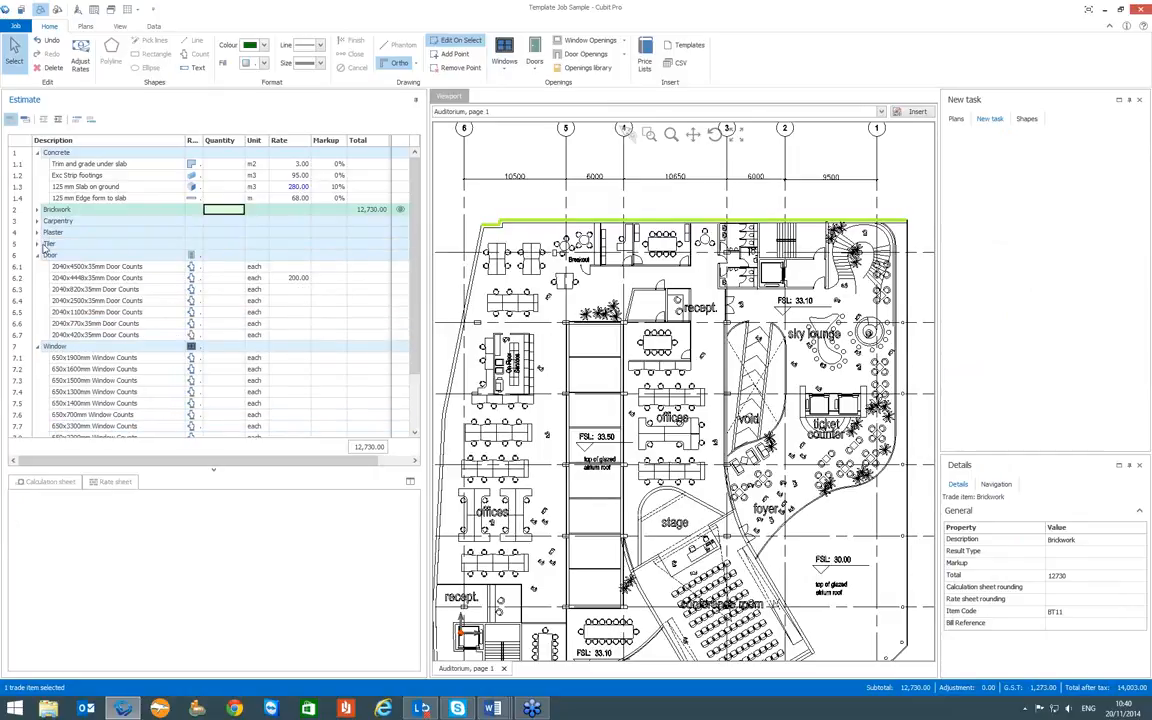
# Set the result type of the Door heading to Door Counts and of the Window heading to Window Counts
pyautogui.click(60, 255)
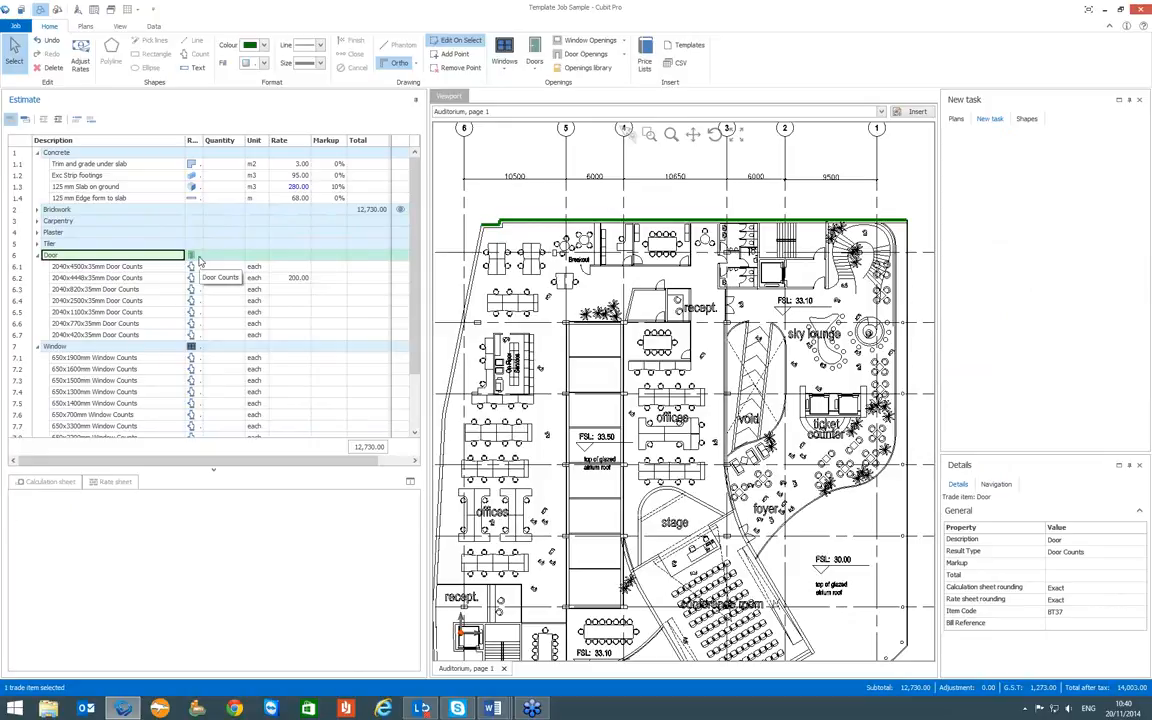
pyautogui.click(197, 258)
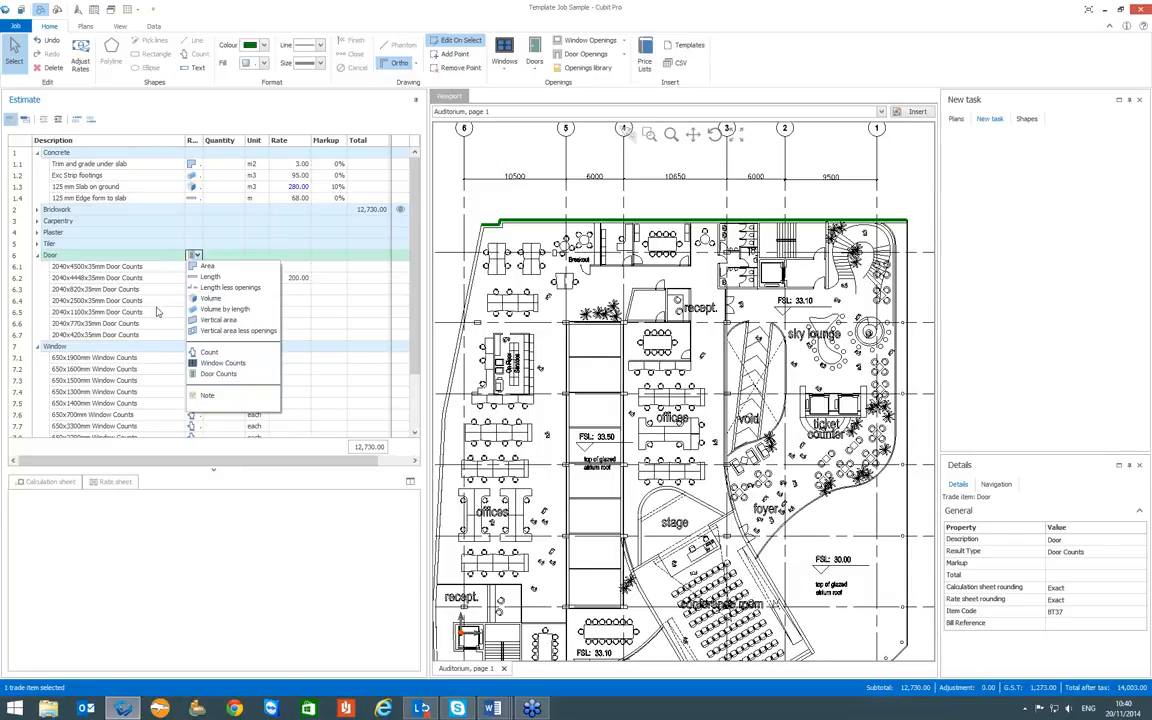
pyautogui.click(220, 374)
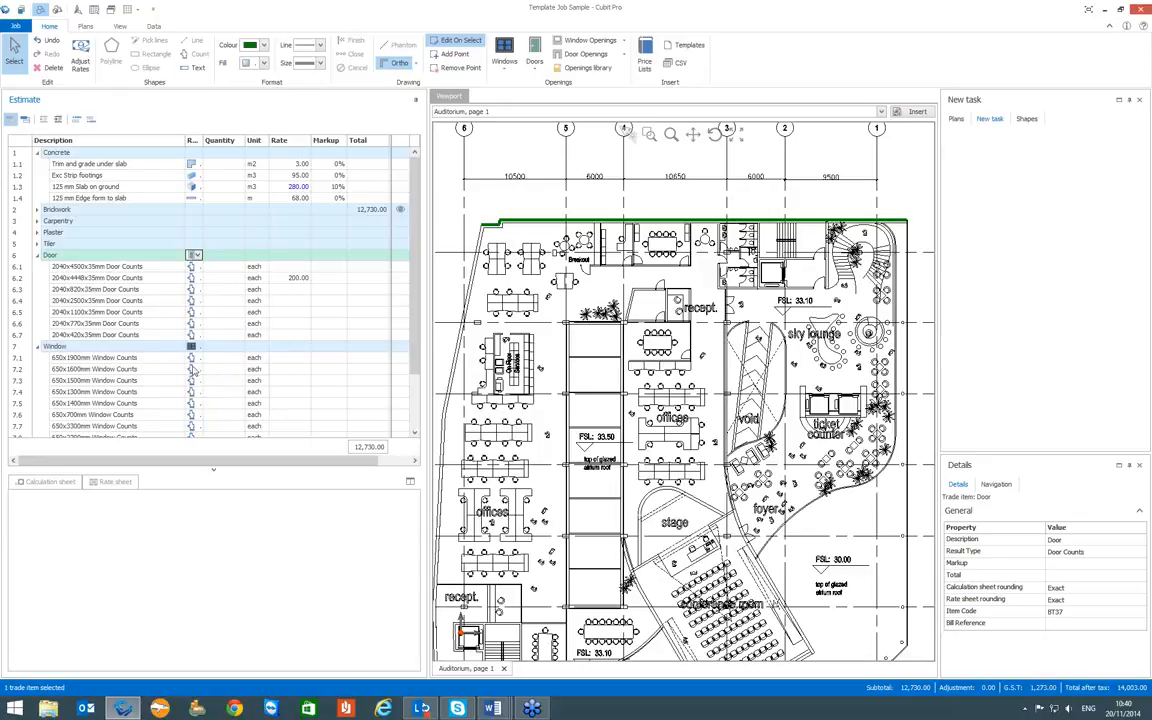
pyautogui.click(200, 345)
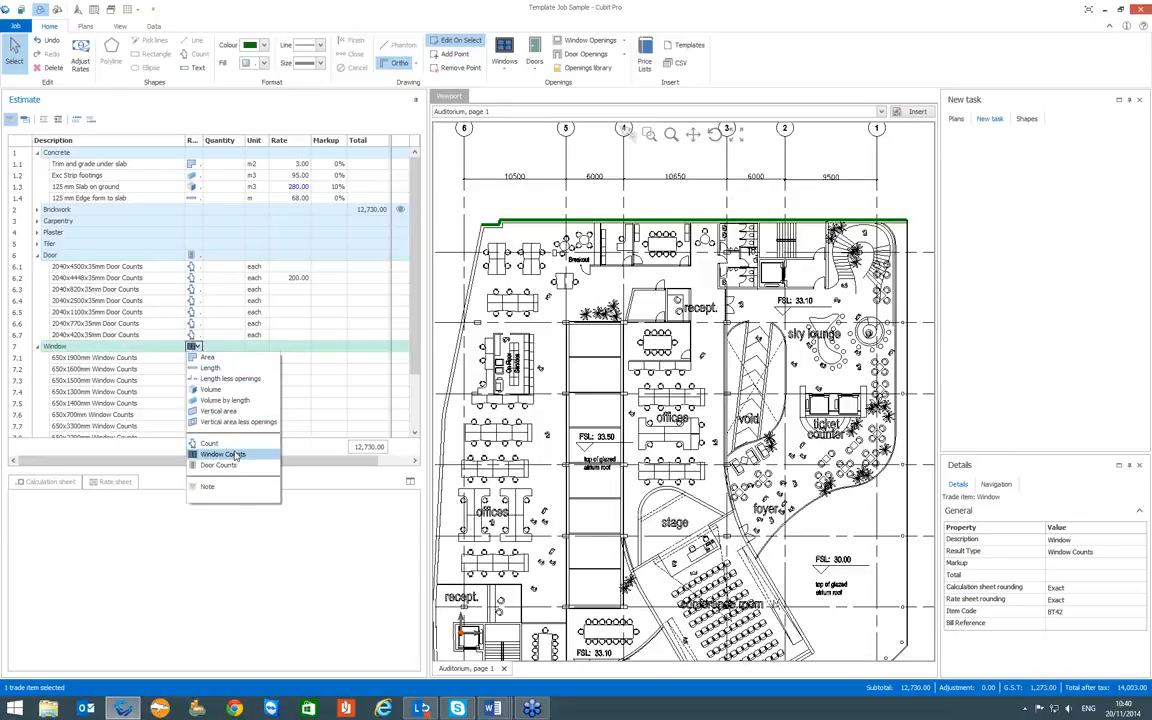
pyautogui.click(222, 454)
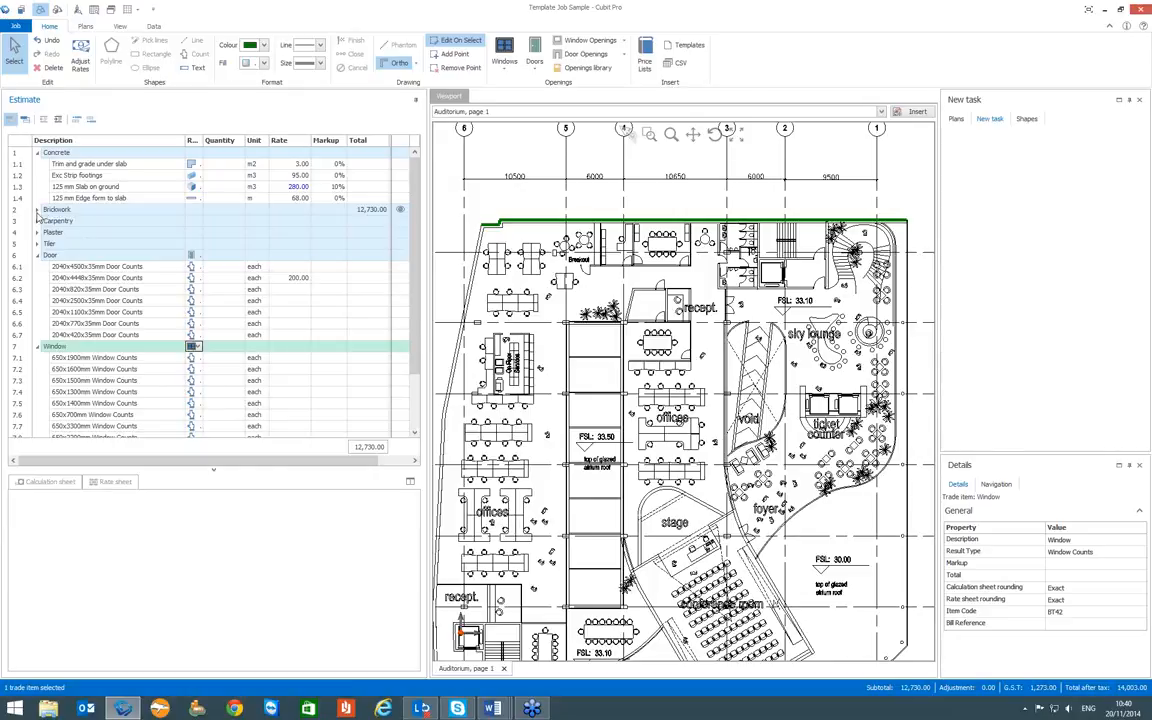
# Expand Brickwork, select Common Bricks to ext walls and choose the 2040x920x35mm door for insertion
pyautogui.click(37, 209)
pyautogui.click(224, 221)
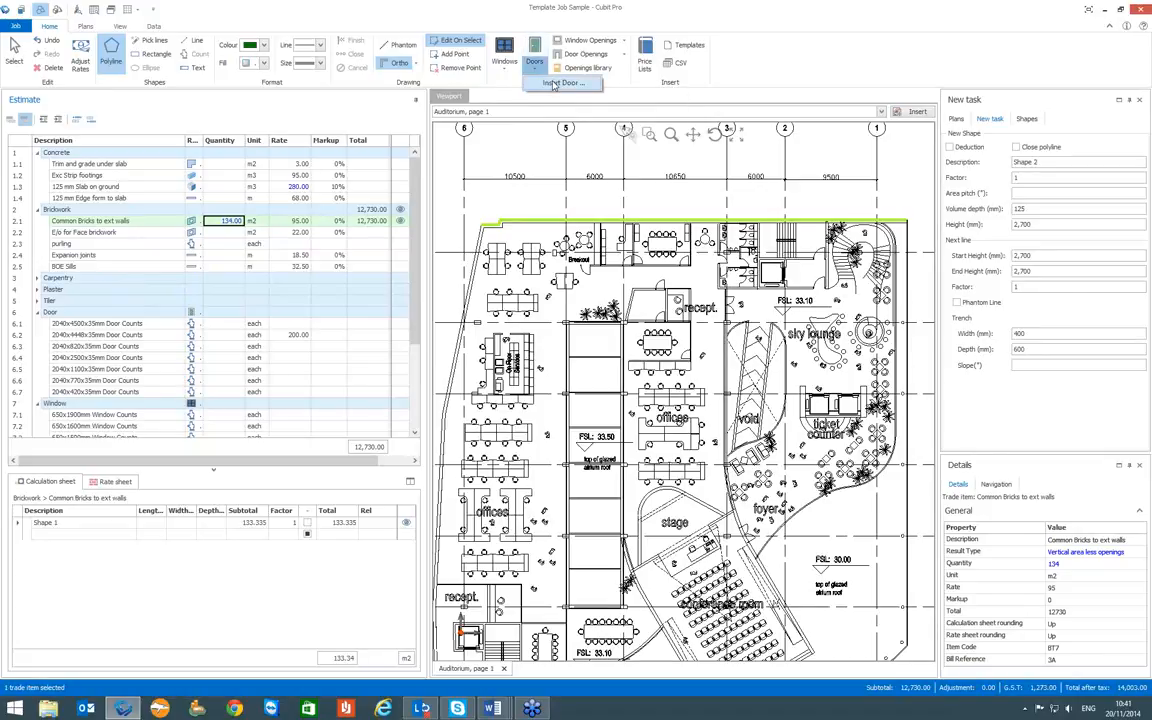
pyautogui.click(553, 84)
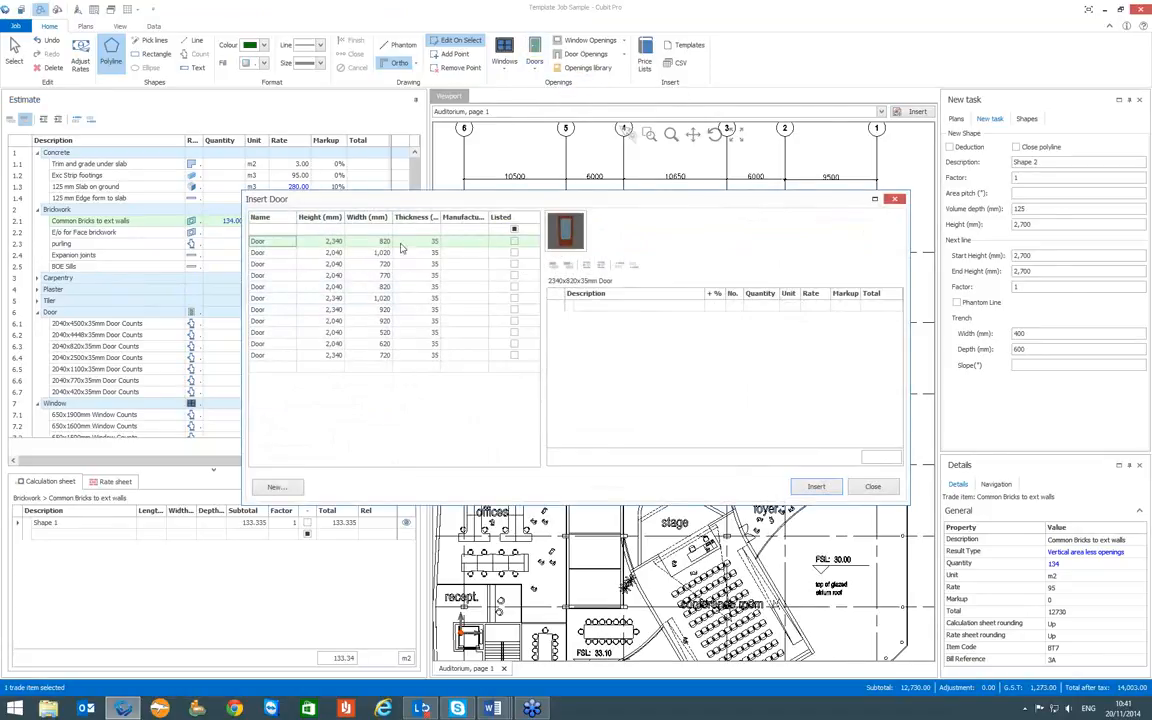
pyautogui.click(272, 321)
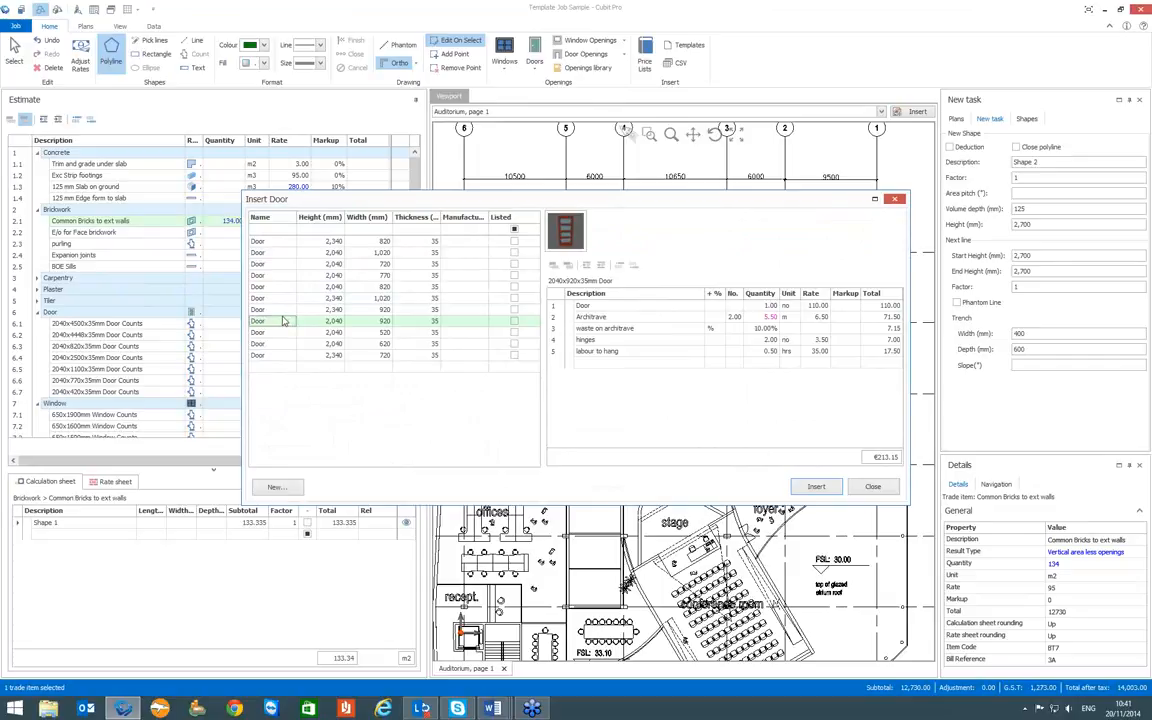
pyautogui.click(818, 487)
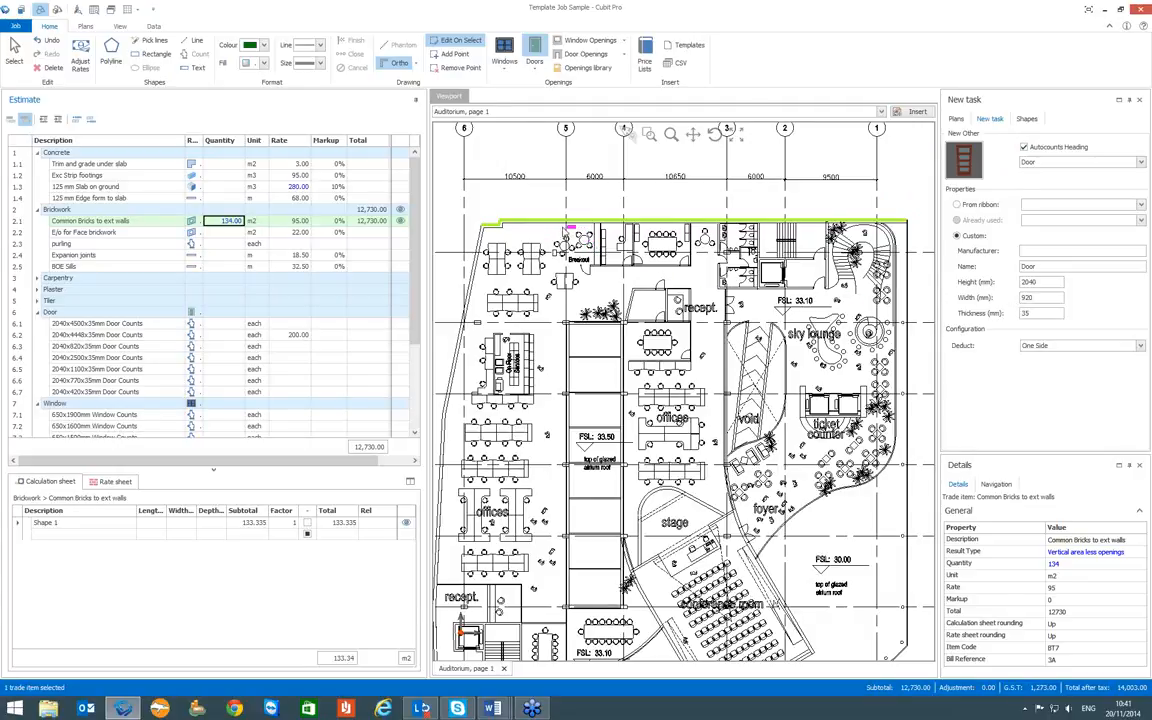
# Place four doors side by side on the upper external wall between gridlines 6 and 5, and show the door item's quantity and rate breakdowns
pyautogui.click(518, 224)
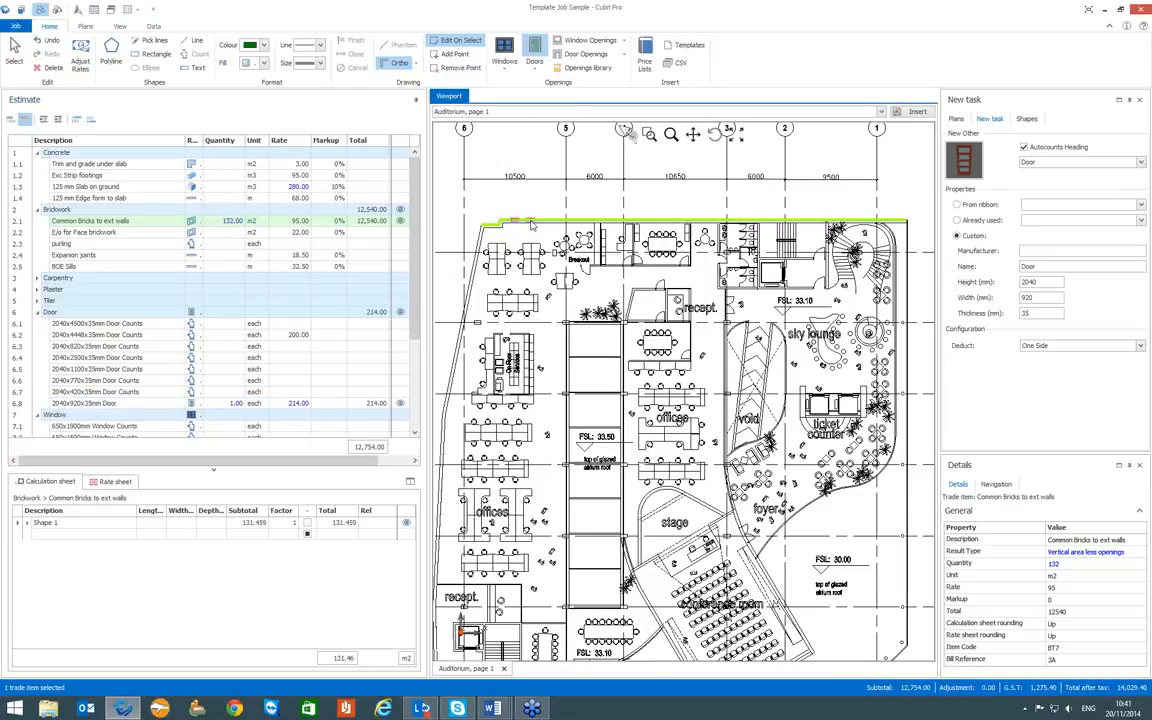
pyautogui.scroll(3, 527, 225)
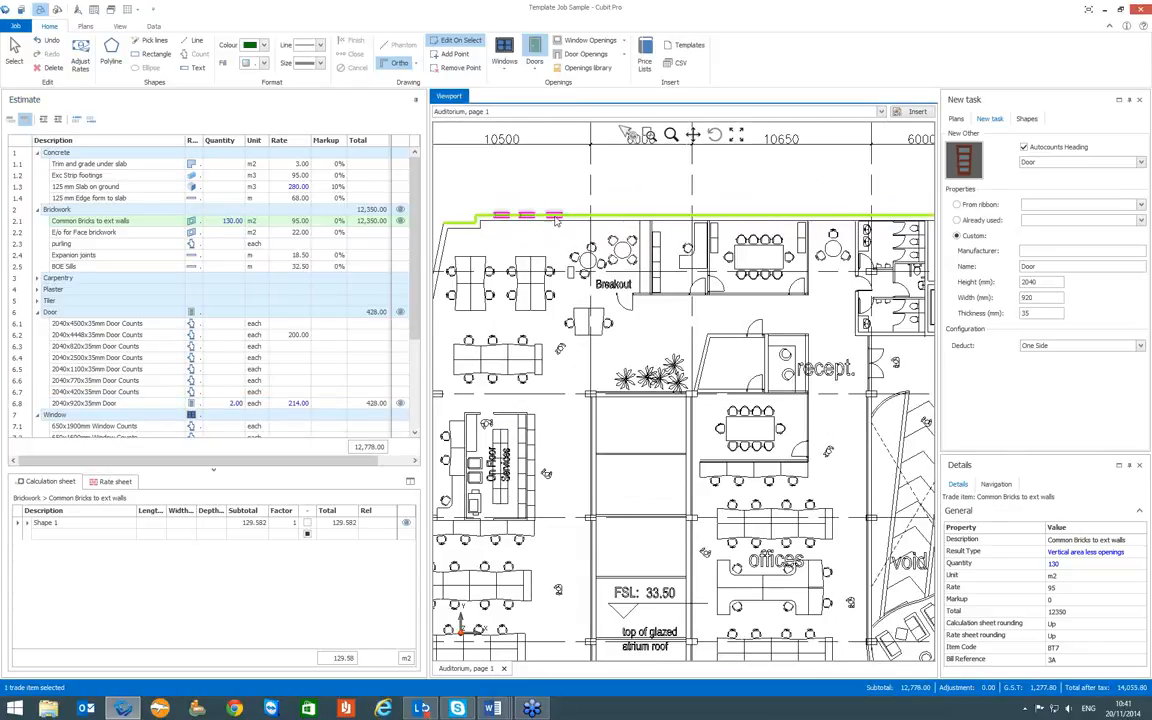
pyautogui.click(552, 219)
pyautogui.click(579, 219)
pyautogui.click(577, 219)
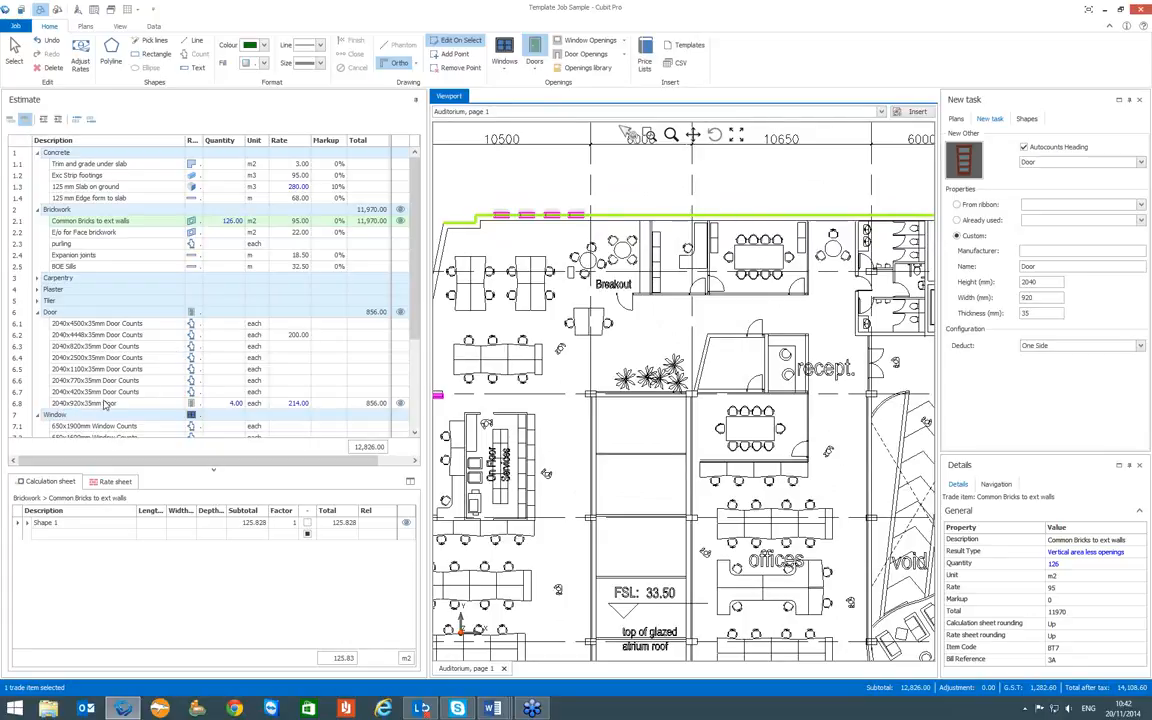
pyautogui.click(230, 404)
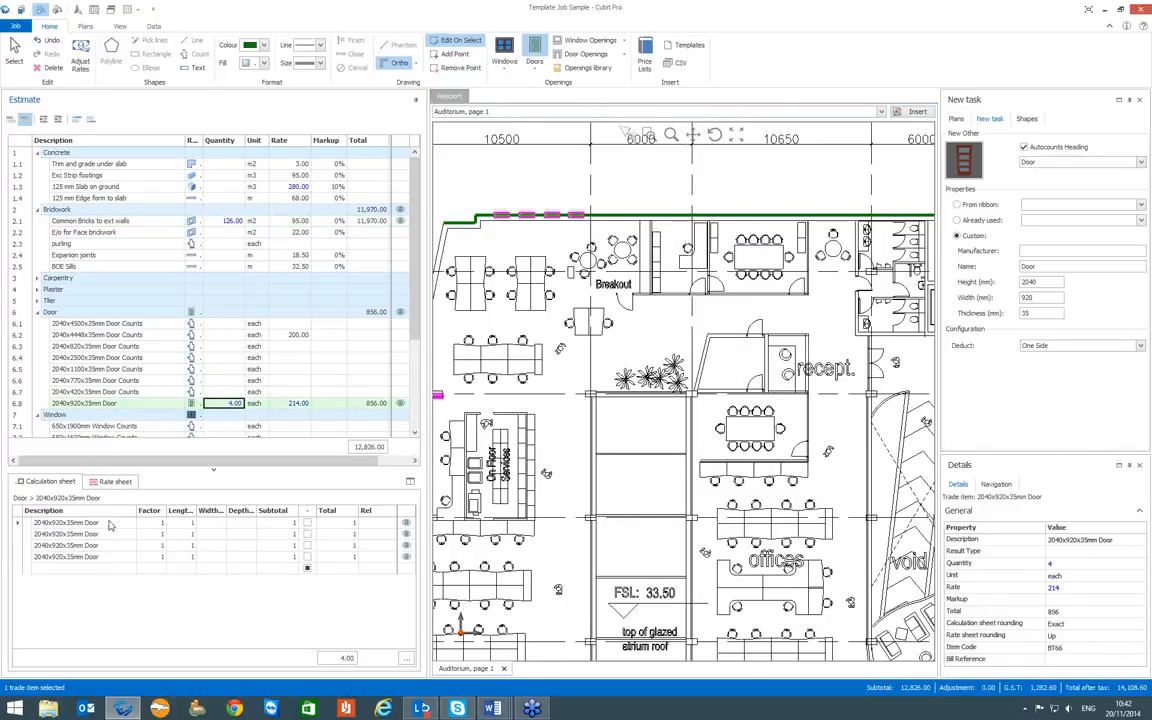
pyautogui.click(298, 404)
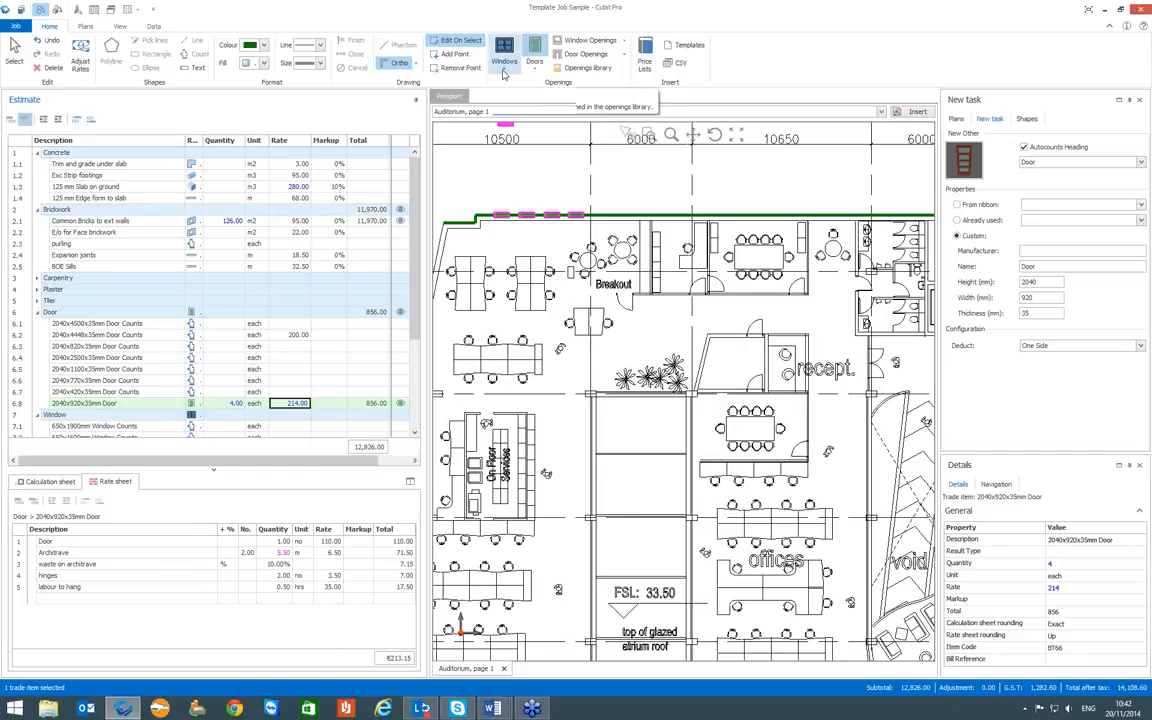
# Insert four 1200x1850mm windows along the upper external wall between gridlines 5 and 3
pyautogui.click(506, 70)
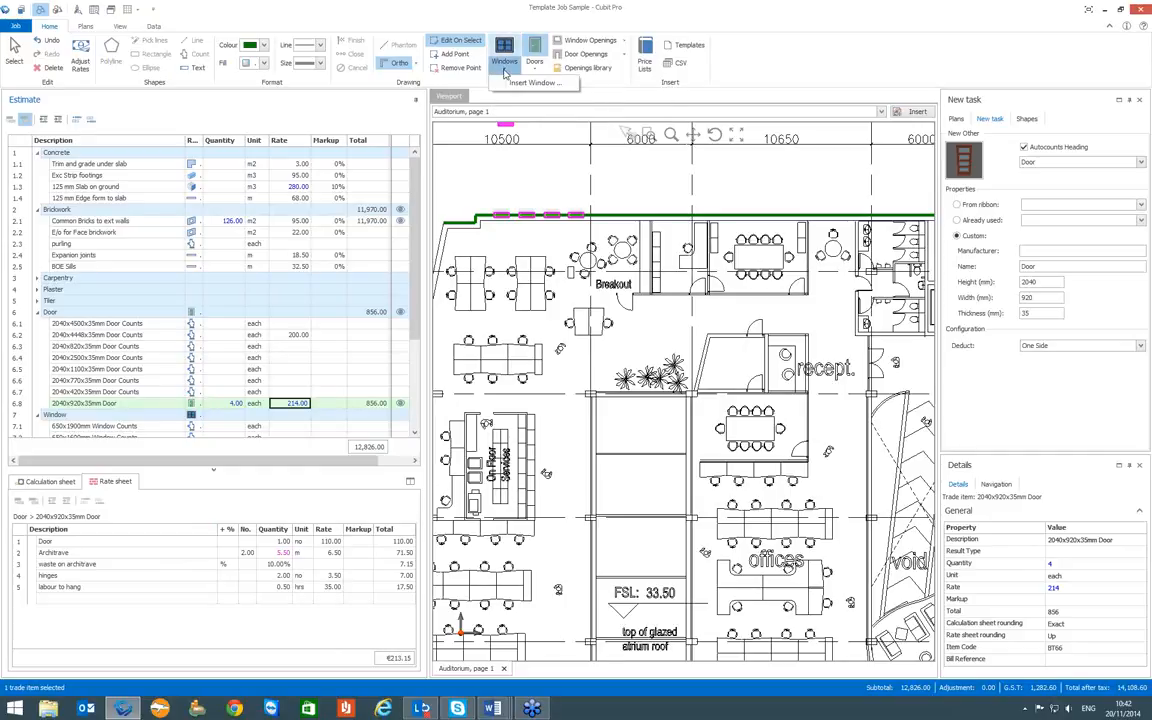
pyautogui.click(530, 82)
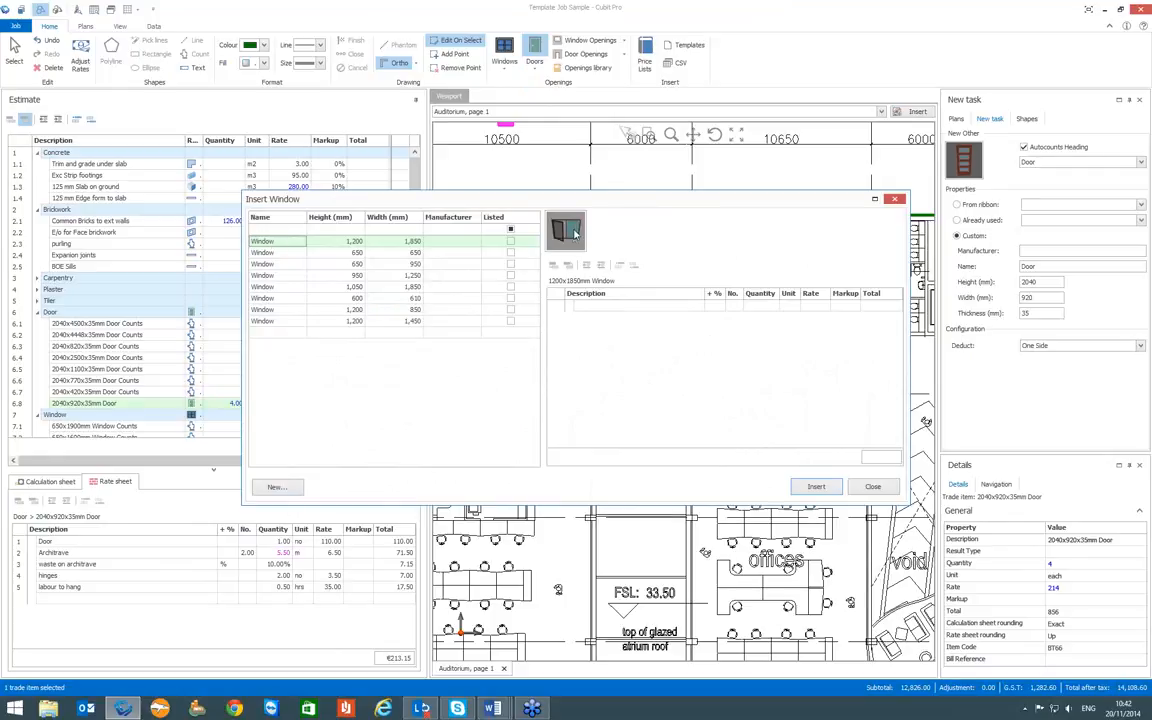
pyautogui.click(816, 488)
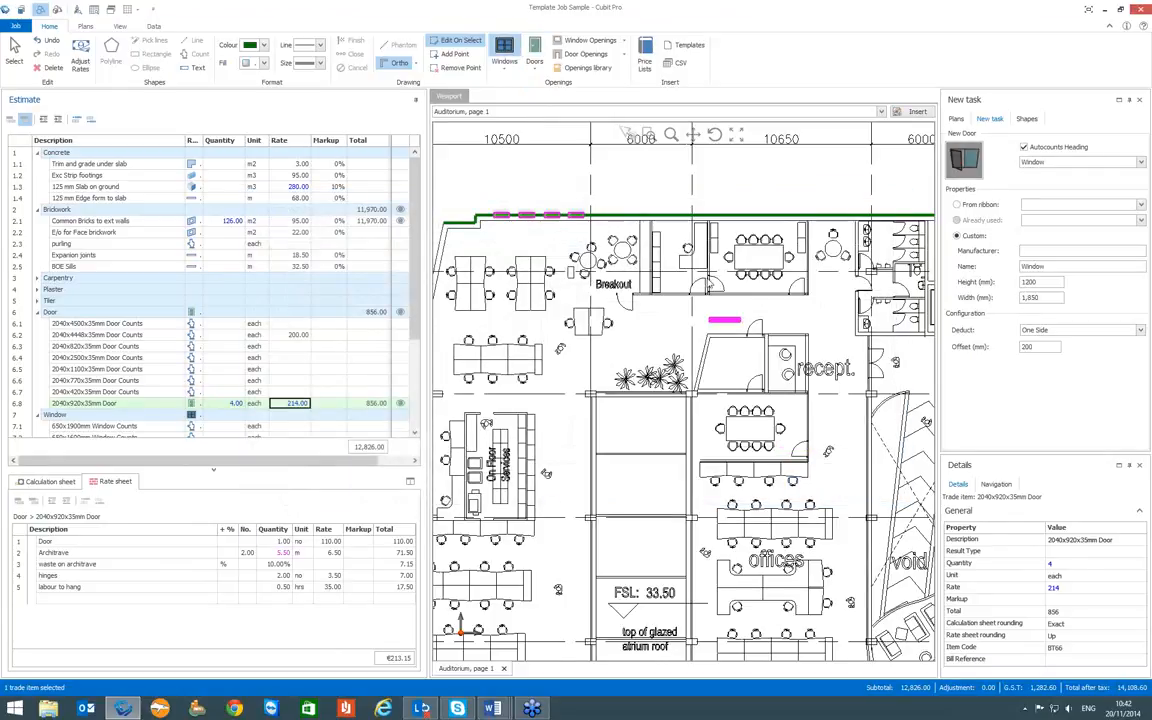
pyautogui.click(650, 217)
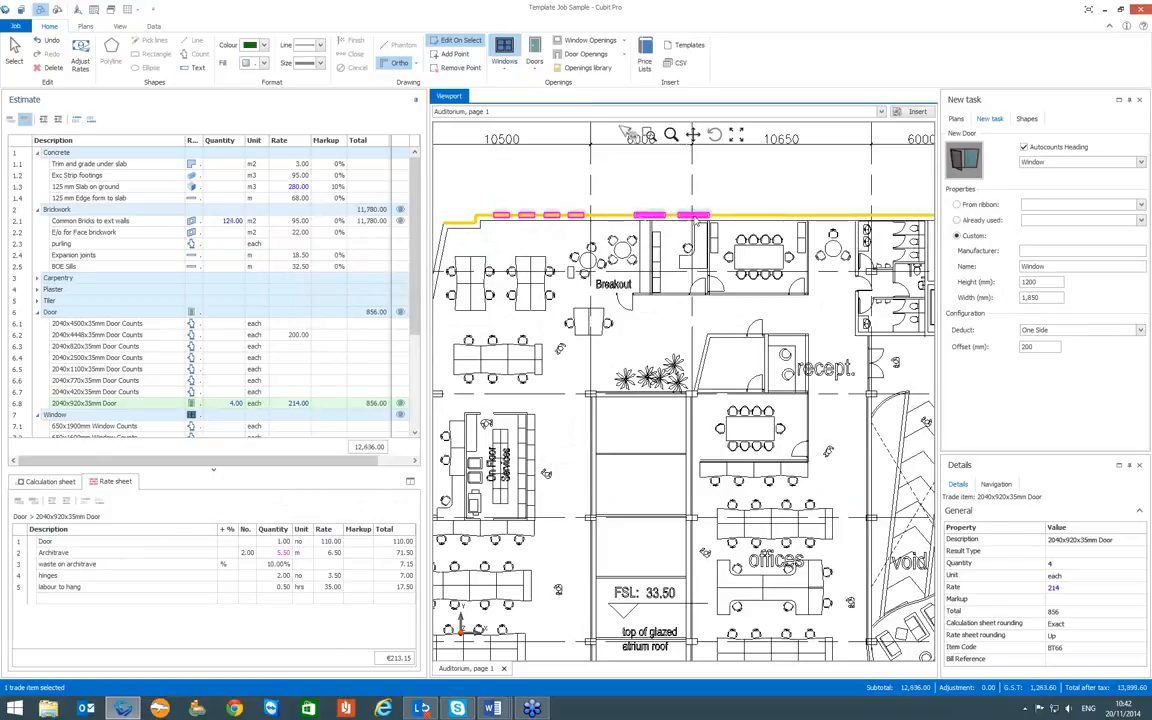
pyautogui.click(696, 218)
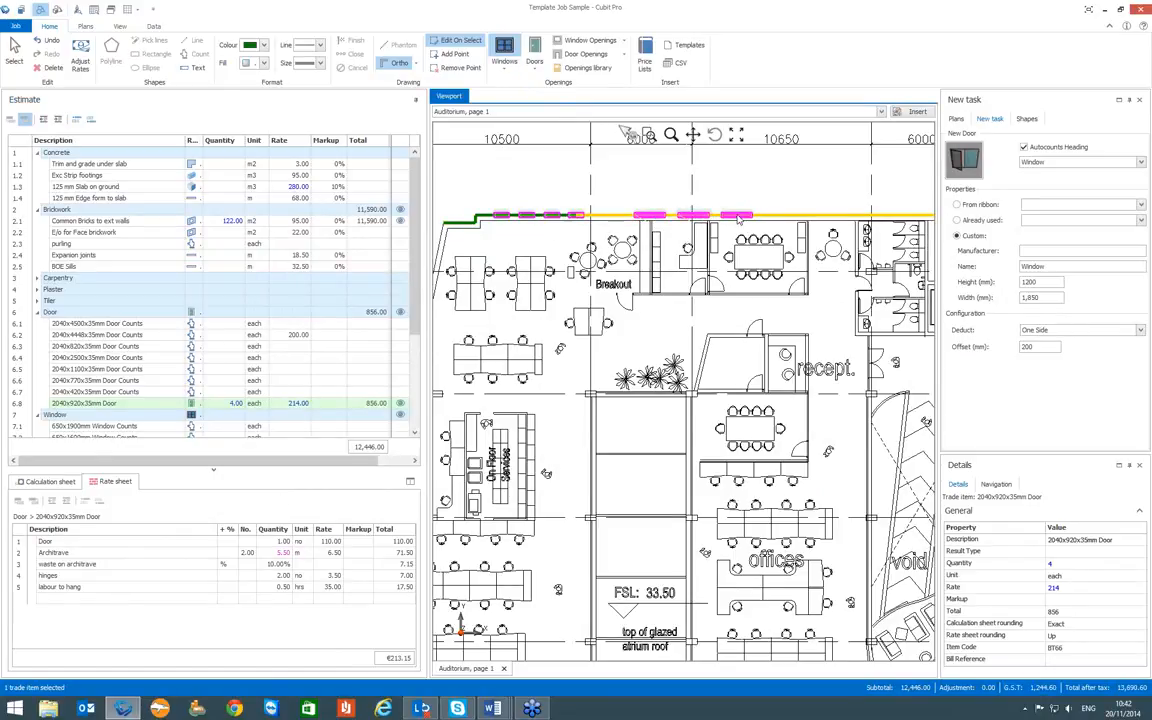
pyautogui.click(737, 217)
pyautogui.click(779, 217)
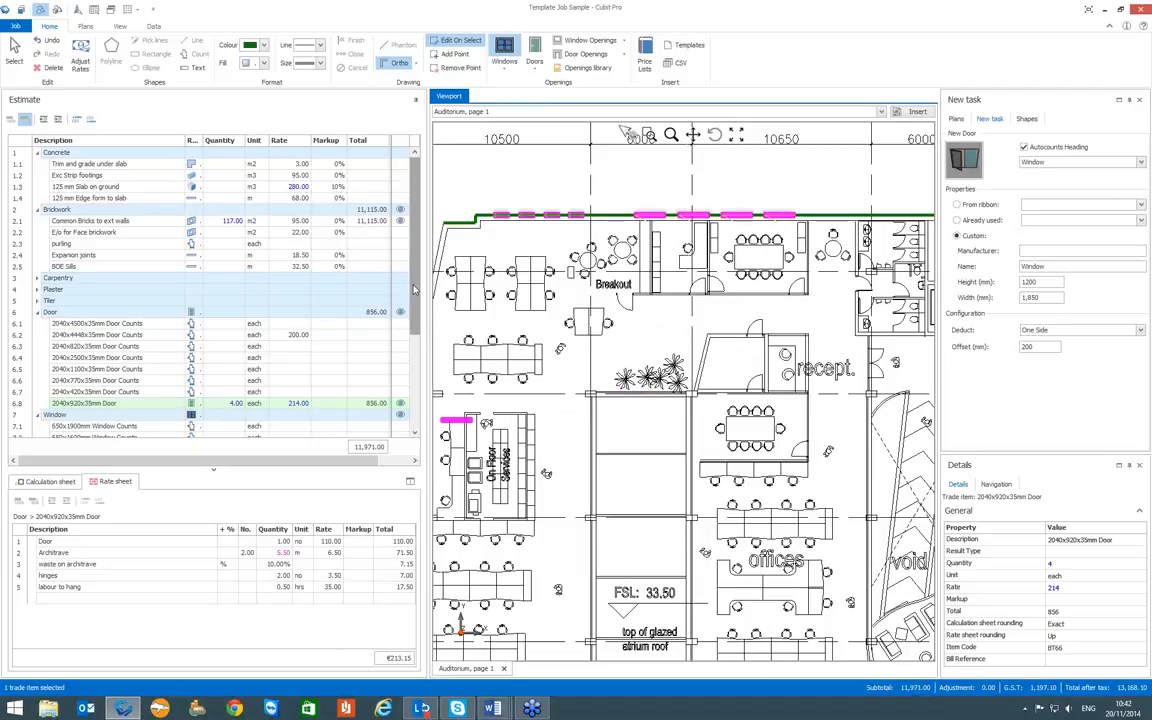
# Set the rate of the 1200x1850mm Window item to 150
pyautogui.scroll(-5, 279, 407)
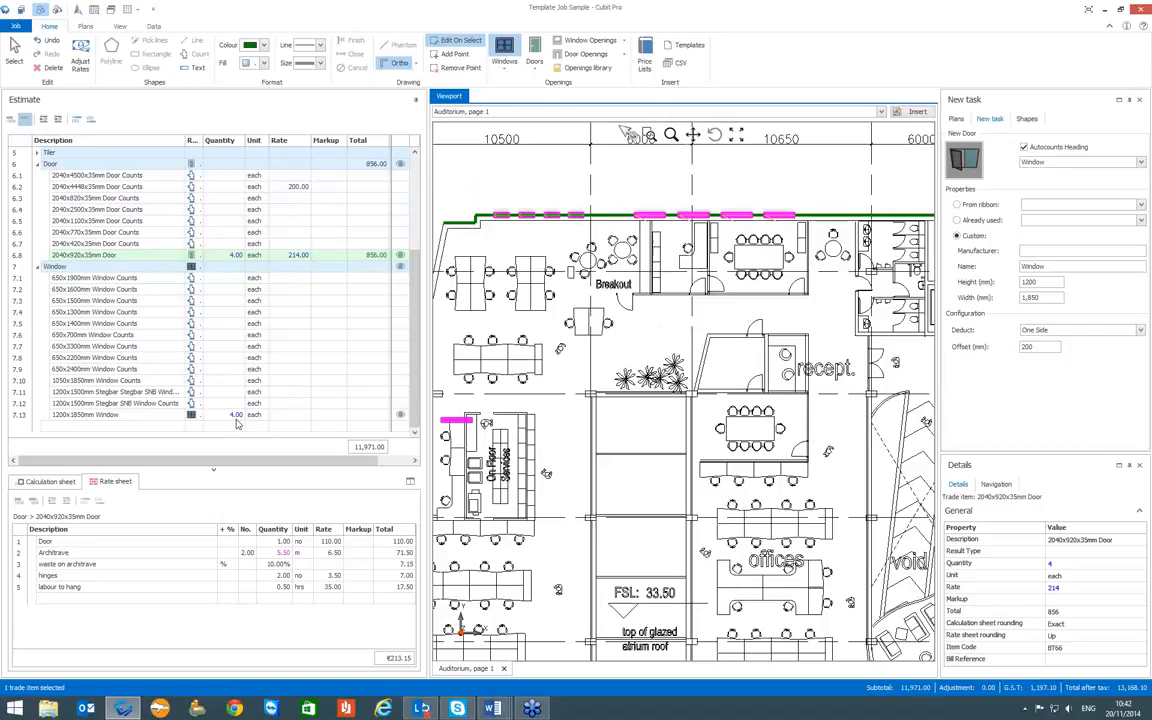
pyautogui.click(291, 416)
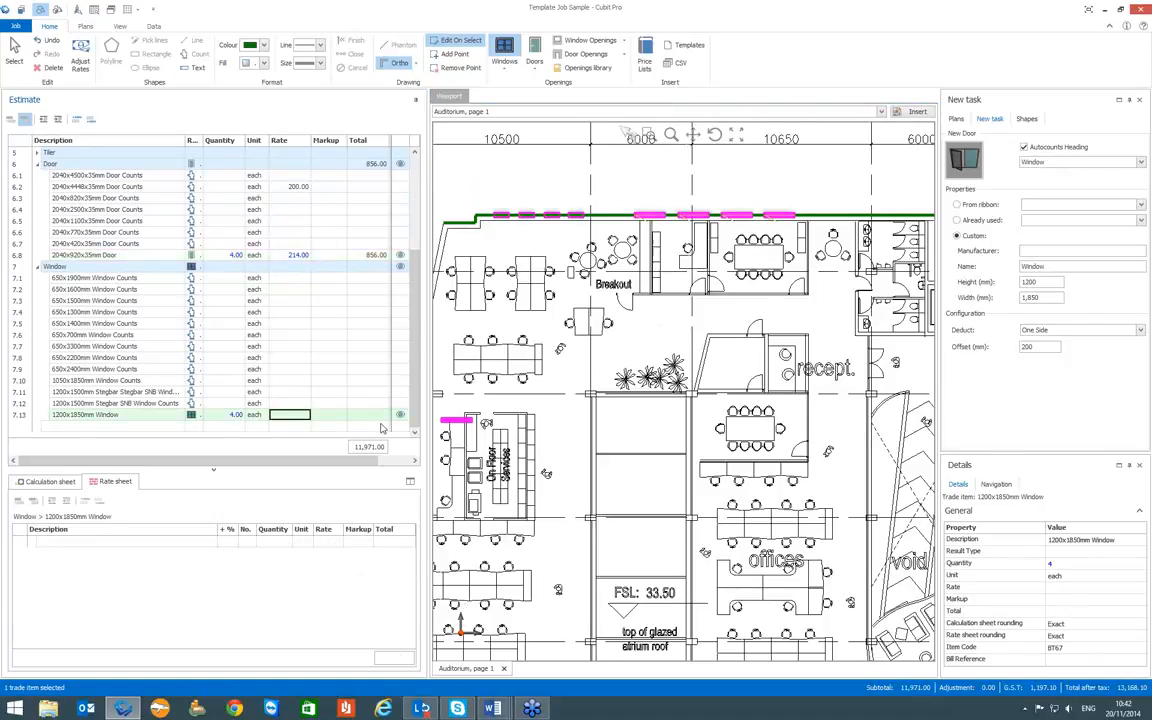
pyautogui.write('150')
pyautogui.press('Return')
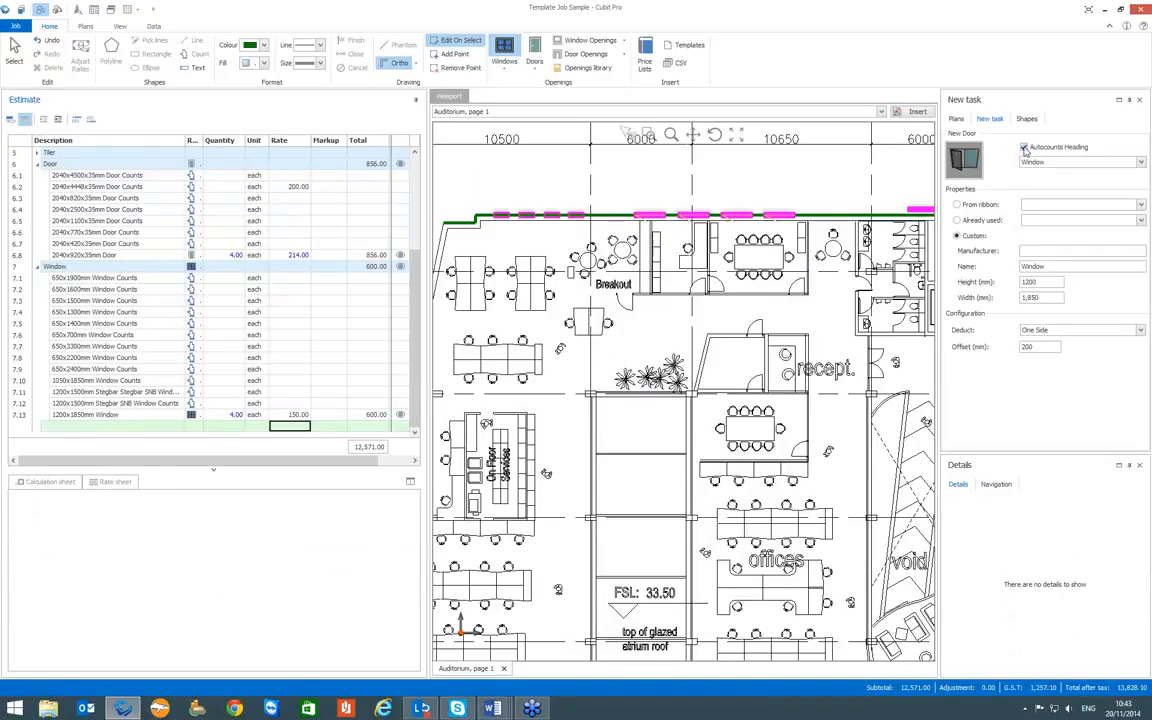
# Place one more 1200x1850mm window before gridline 3 with Autocounts Heading turned off, and show the calculation breakdown of Common Bricks to ext walls
pyautogui.click(1024, 148)
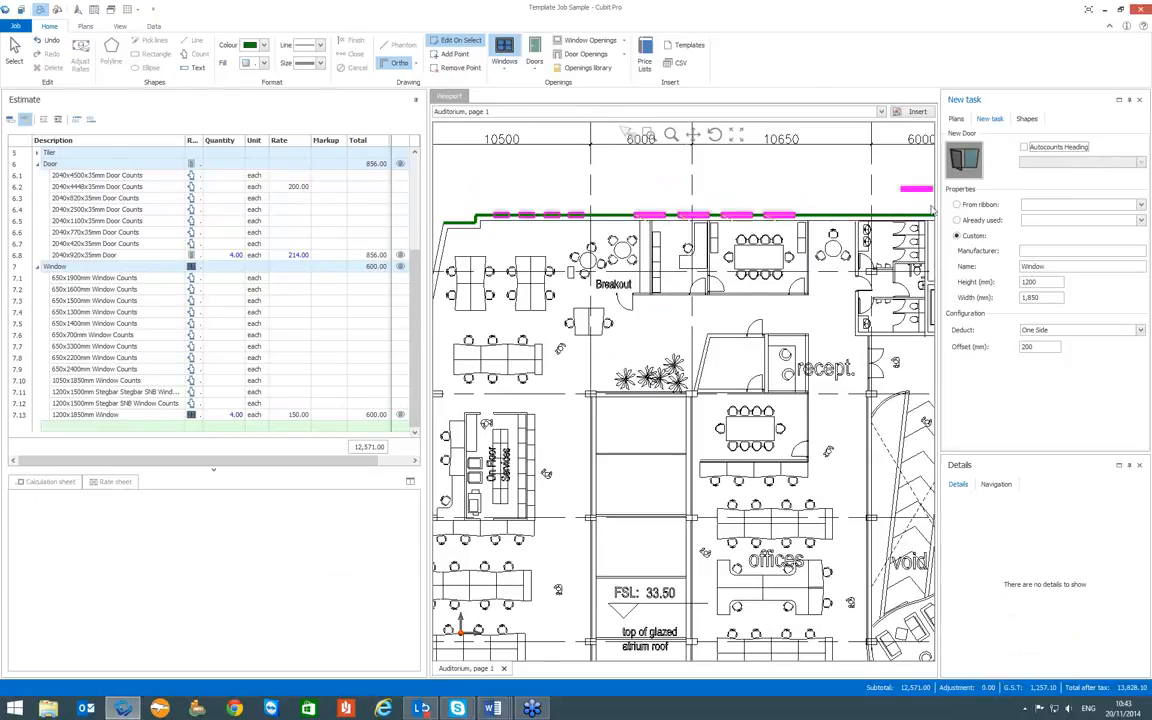
pyautogui.click(815, 225)
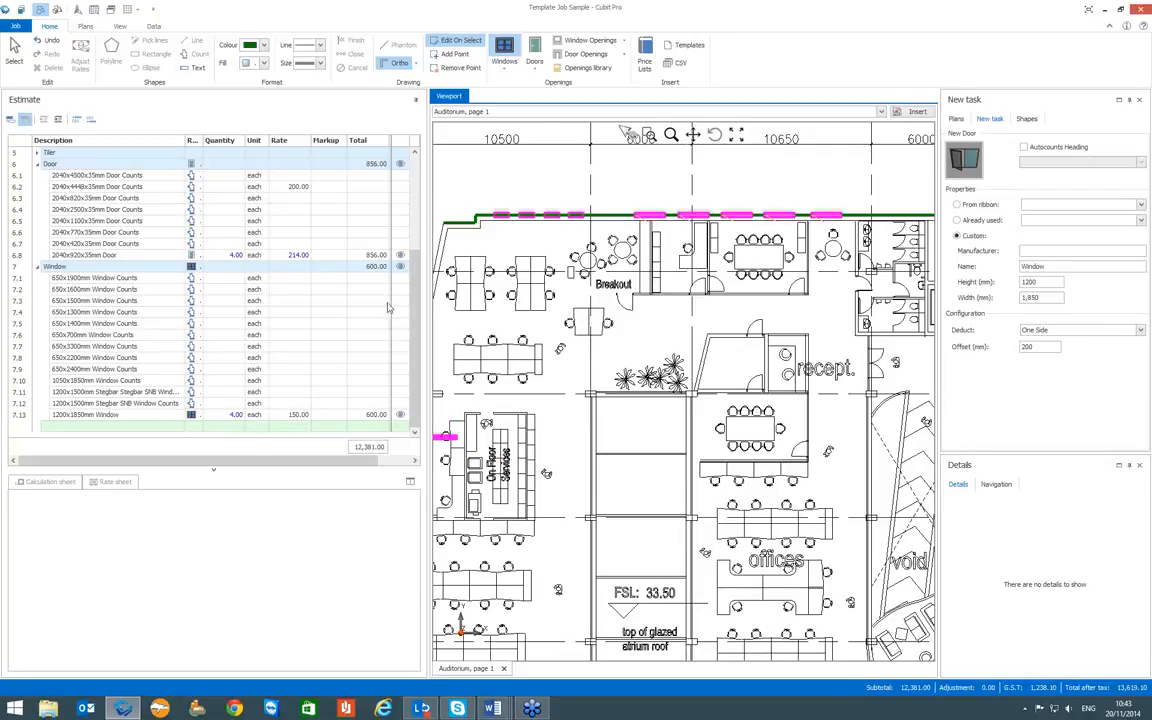
pyautogui.moveTo(408, 307); pyautogui.dragTo(415, 211)
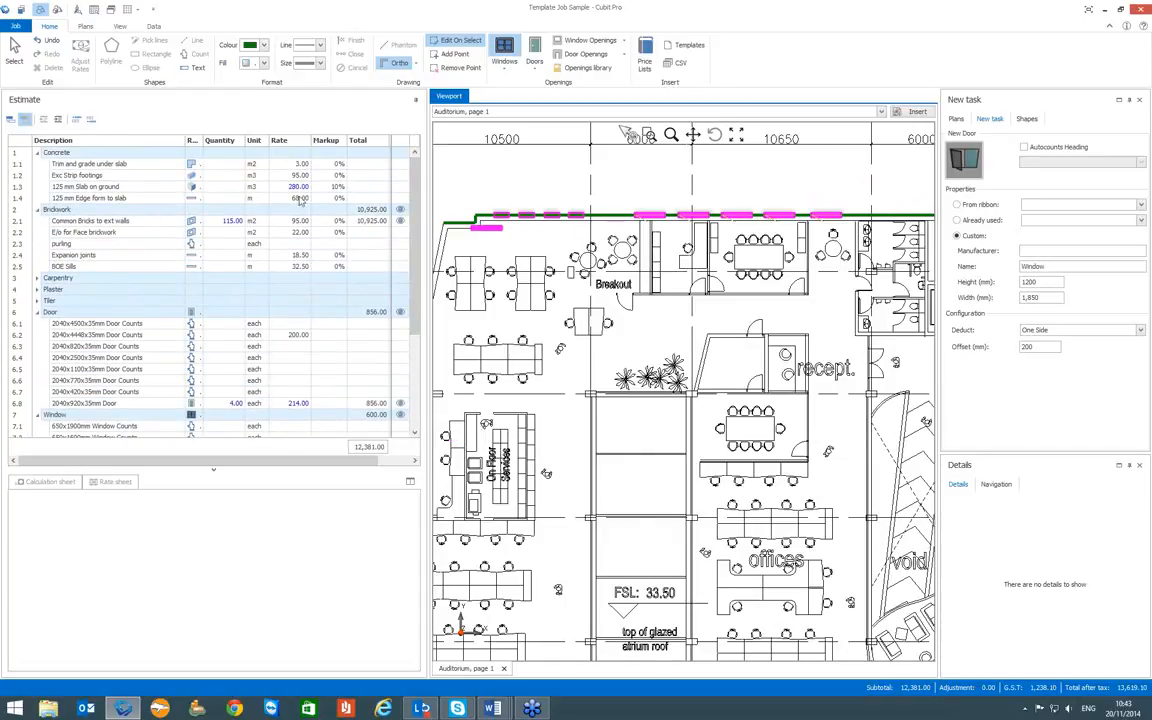
pyautogui.click(220, 220)
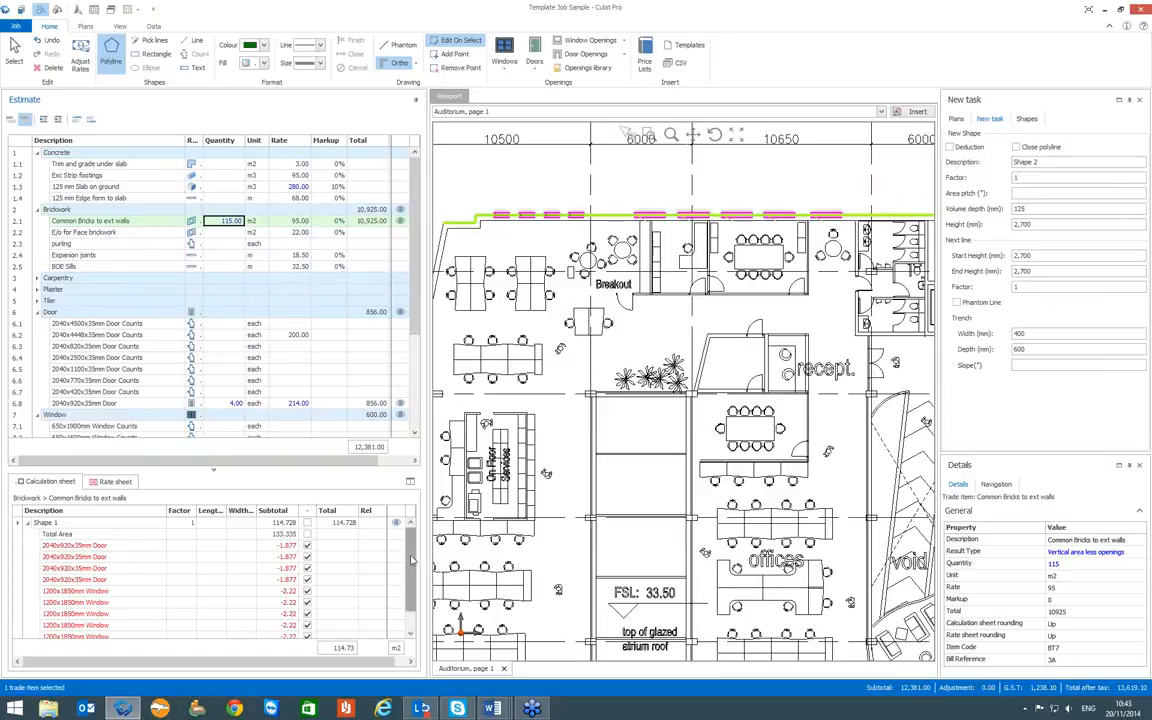
# Review the door and window deductions of Common Bricks to ext walls and the door and window items in the estimate
pyautogui.scroll(-1, 411, 560)
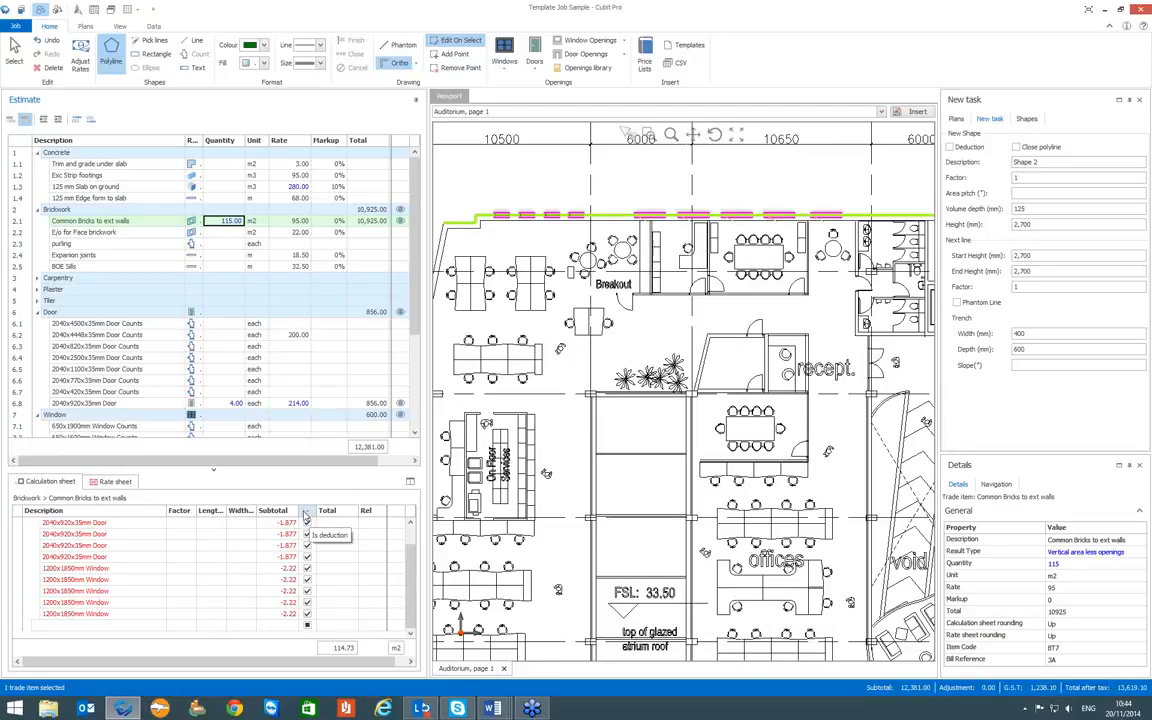
pyautogui.scroll(-4, 370, 422)
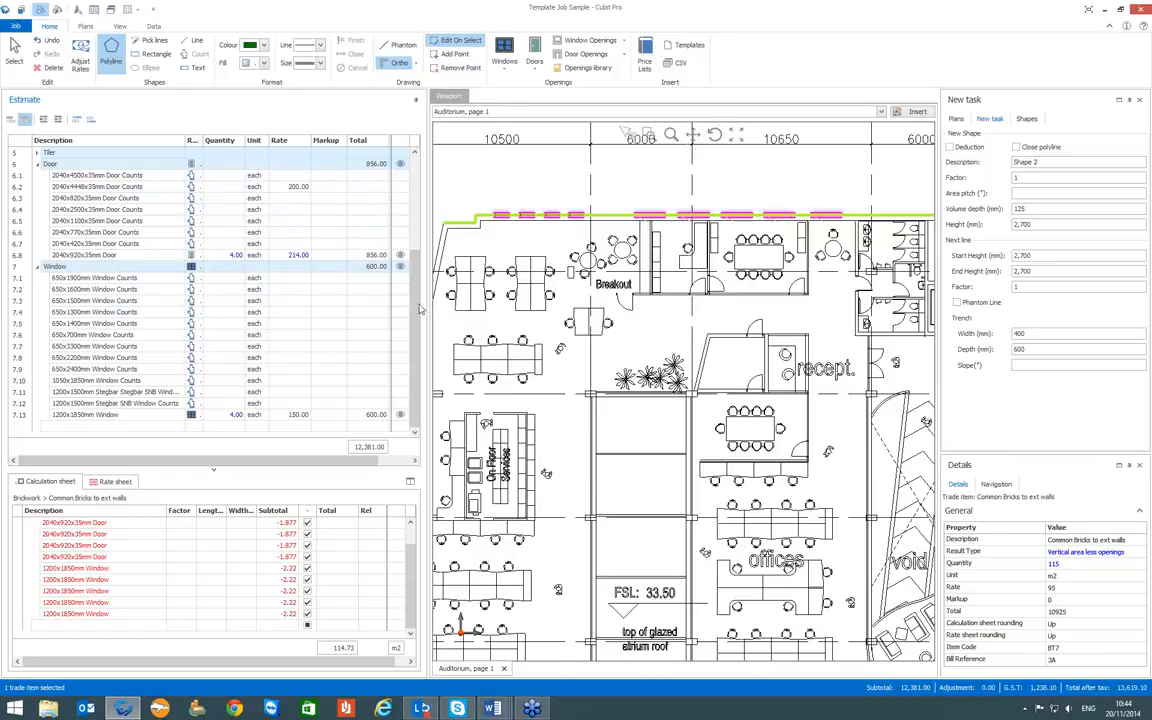
pyautogui.scroll(4, 417, 314)
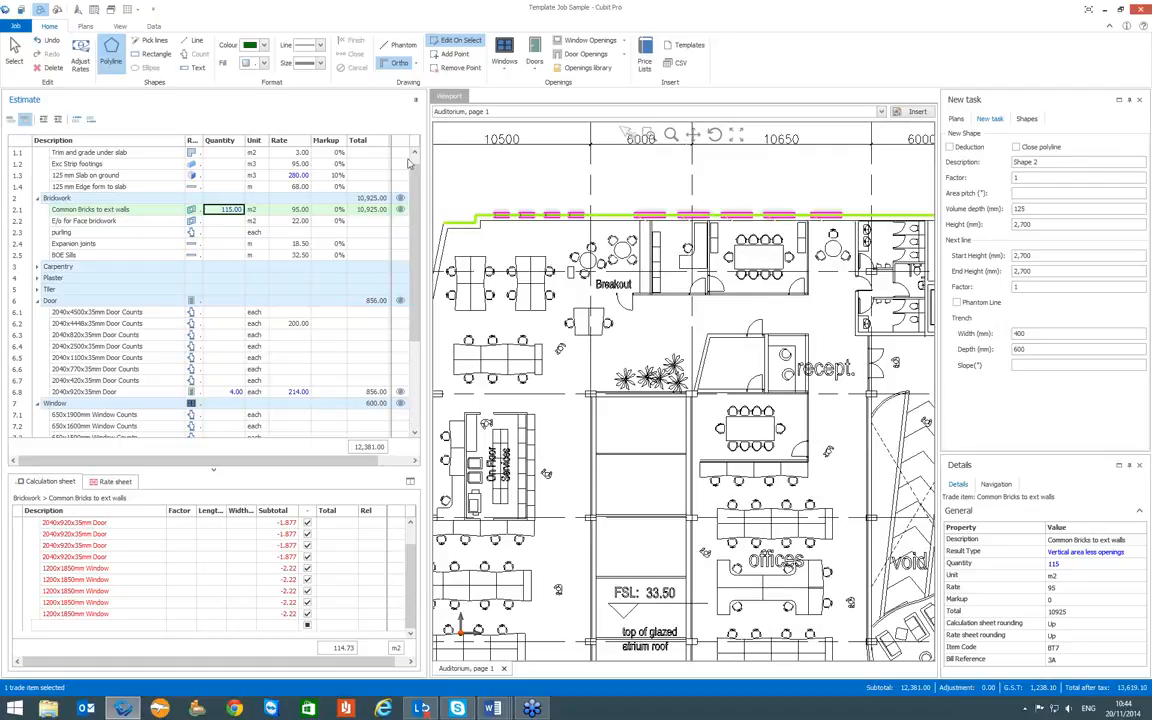
# Show the plan in 3D and examine the doors and windows in the upper external wall up close from the front
pyautogui.click(121, 28)
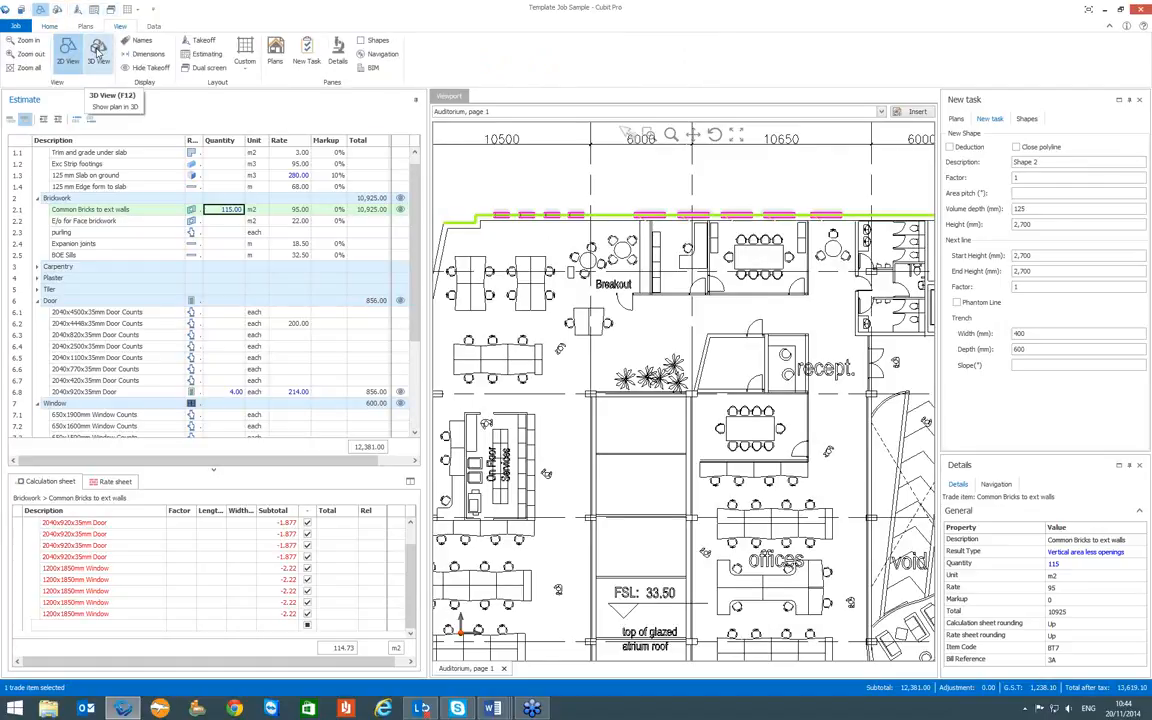
pyautogui.click(98, 48)
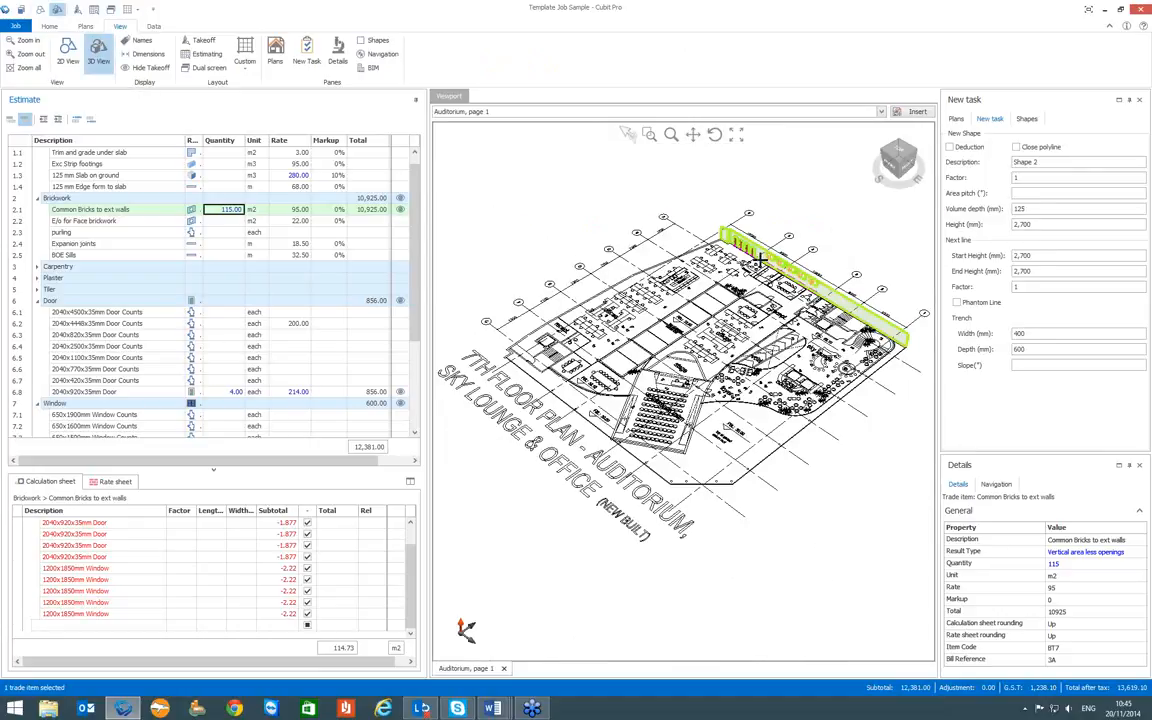
pyautogui.click(684, 235)
pyautogui.scroll(4, 770, 262)
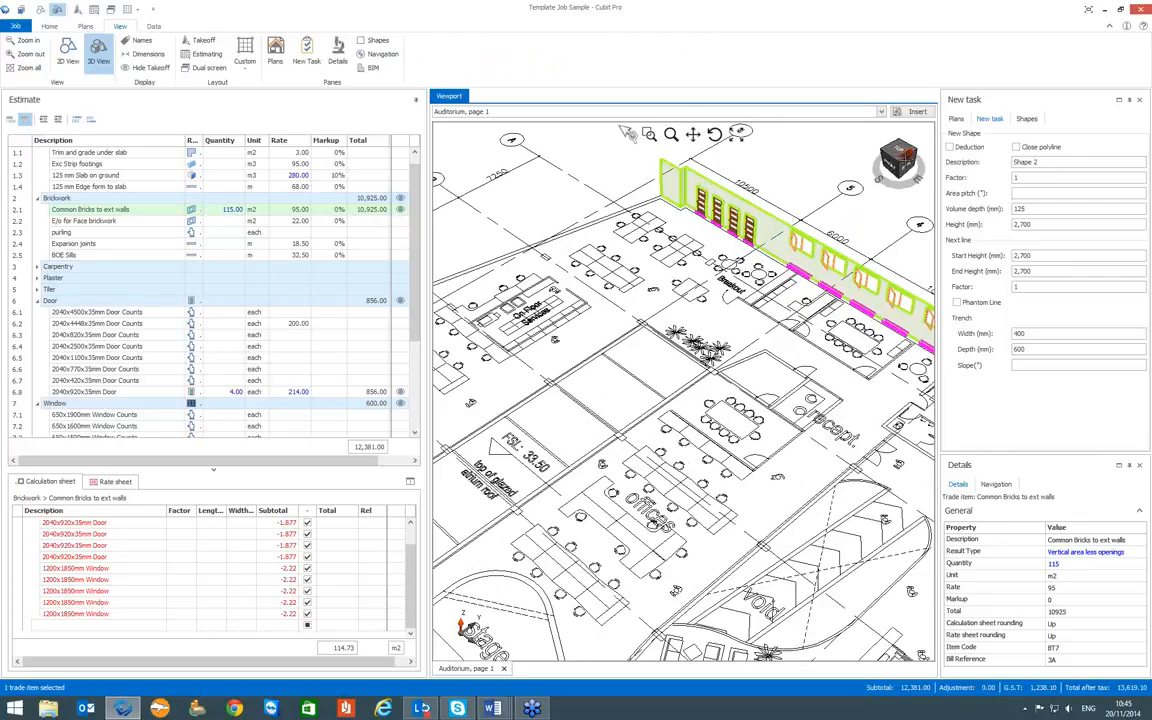
pyautogui.click(897, 152)
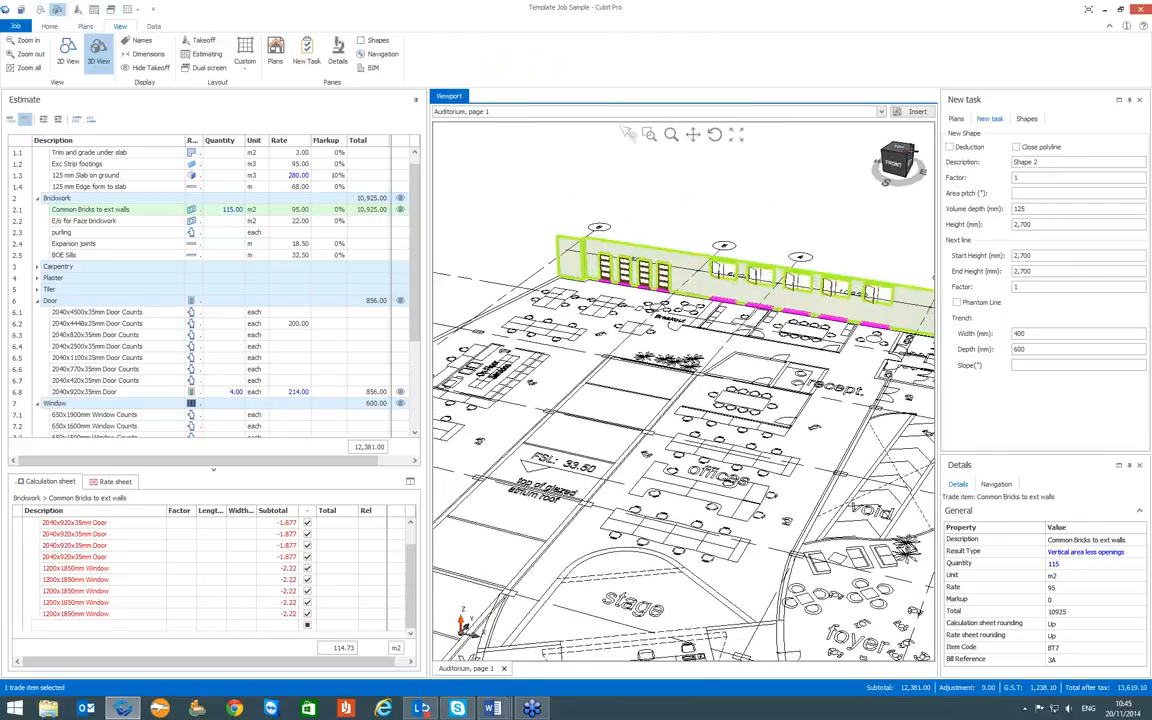
pyautogui.scroll(2, 607, 299)
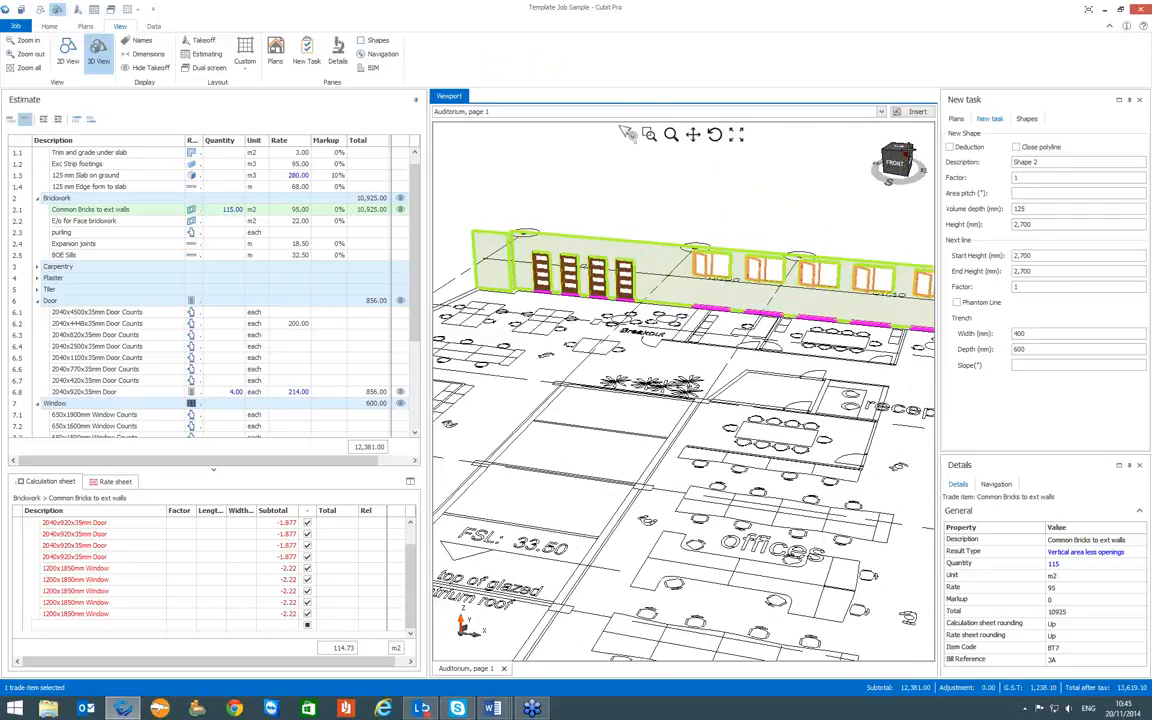
pyautogui.moveTo(680, 300); pyautogui.dragTo(585, 316)
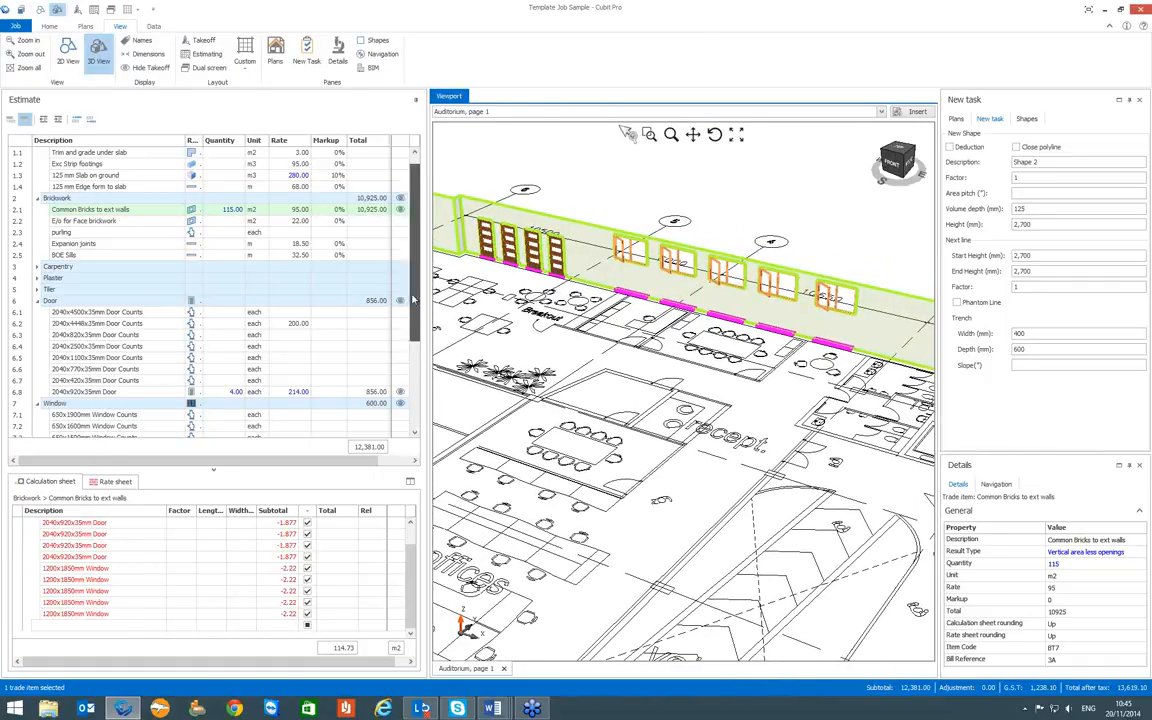
# Select the second window in the 1200x1850mm Window calculation, browse the Windows Library for its 3D model, and close the library without choosing one
pyautogui.scroll(-4, 175, 385)
pyautogui.click(222, 414)
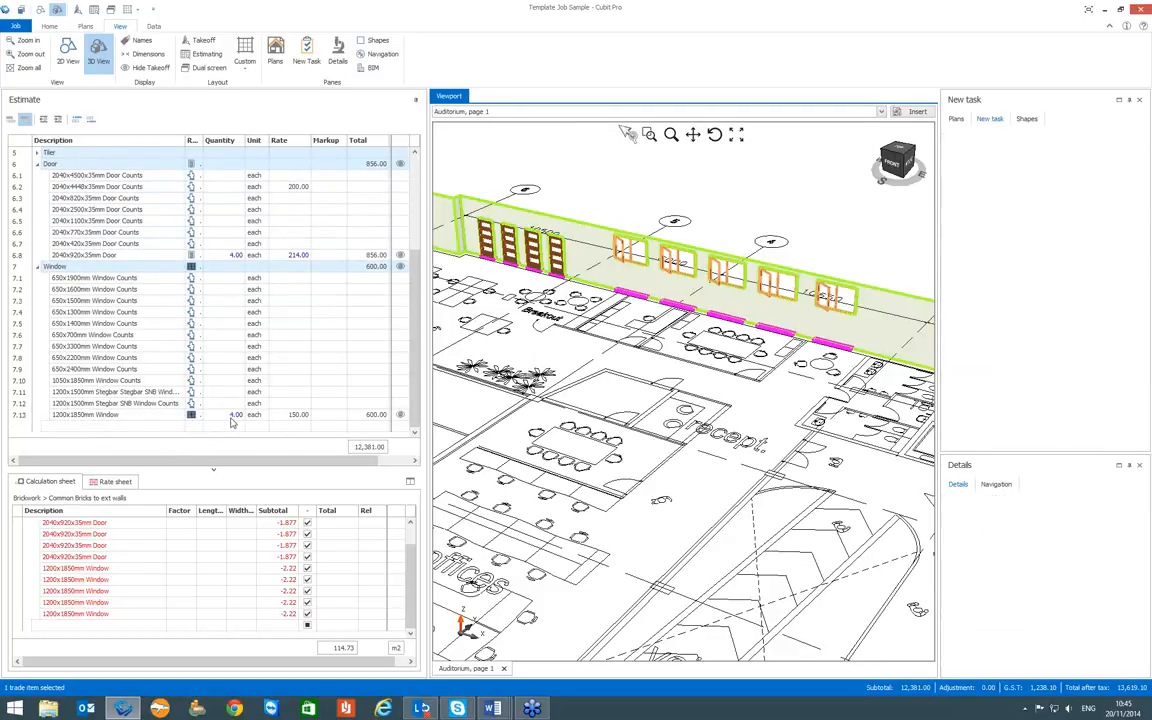
pyautogui.click(95, 534)
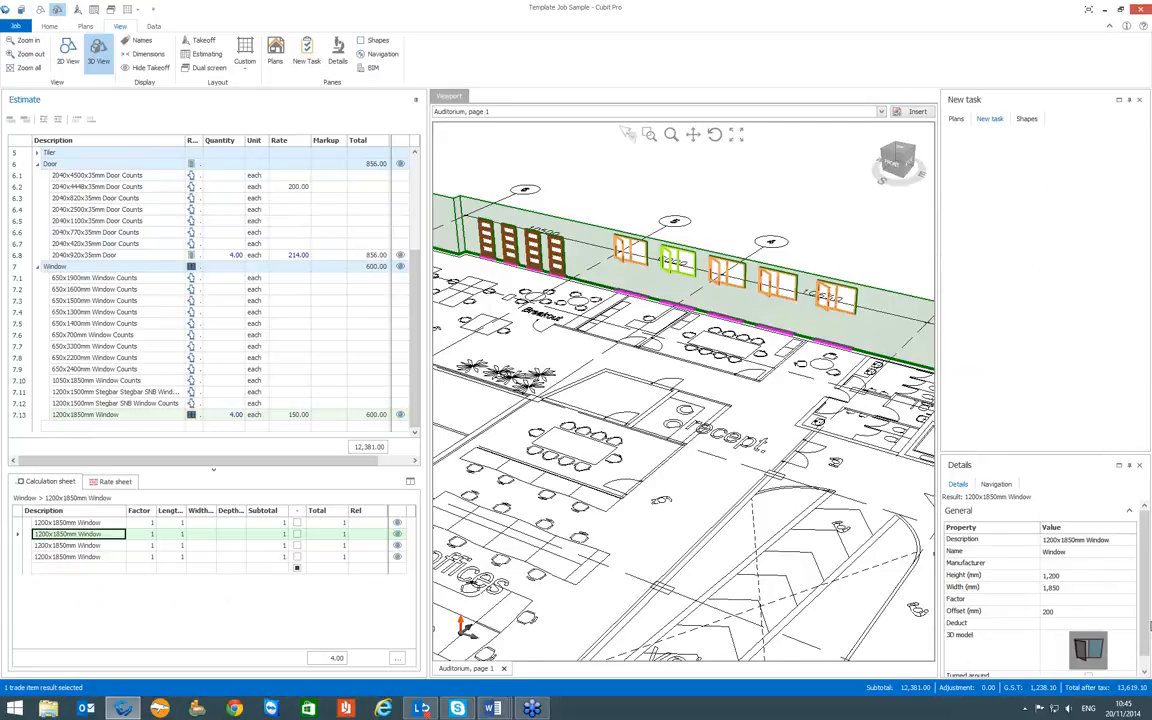
pyautogui.scroll(-1, 1120, 640)
pyautogui.click(1130, 648)
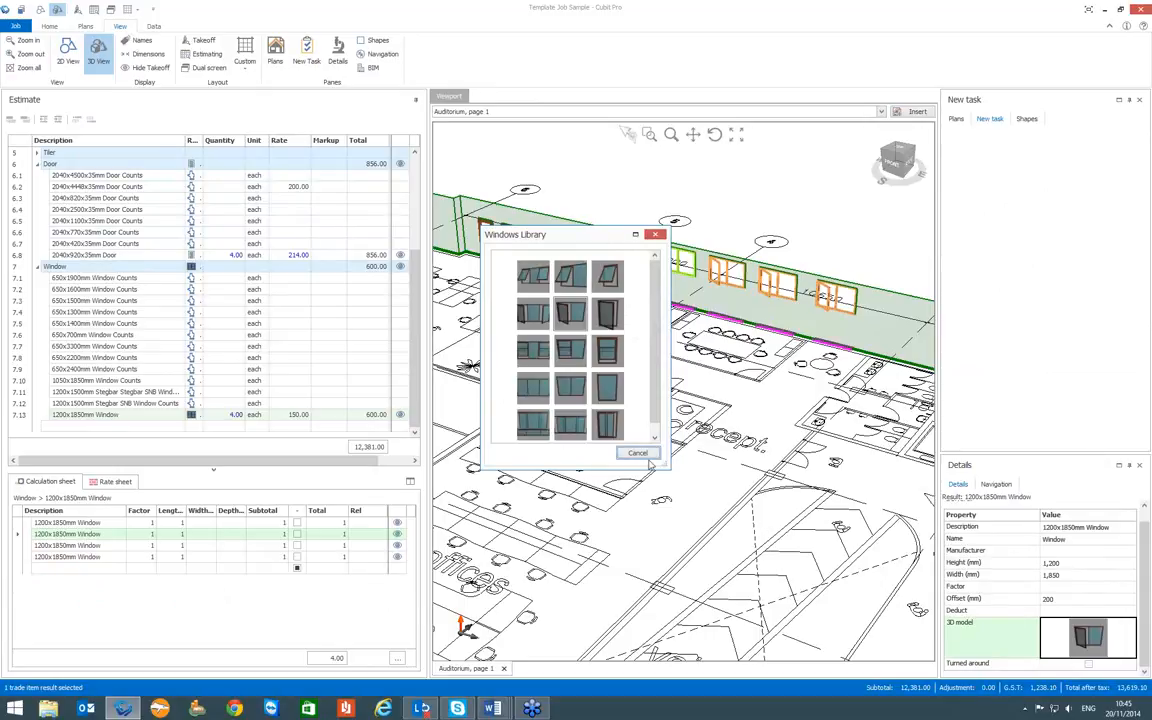
pyautogui.doubleClick(585, 410)
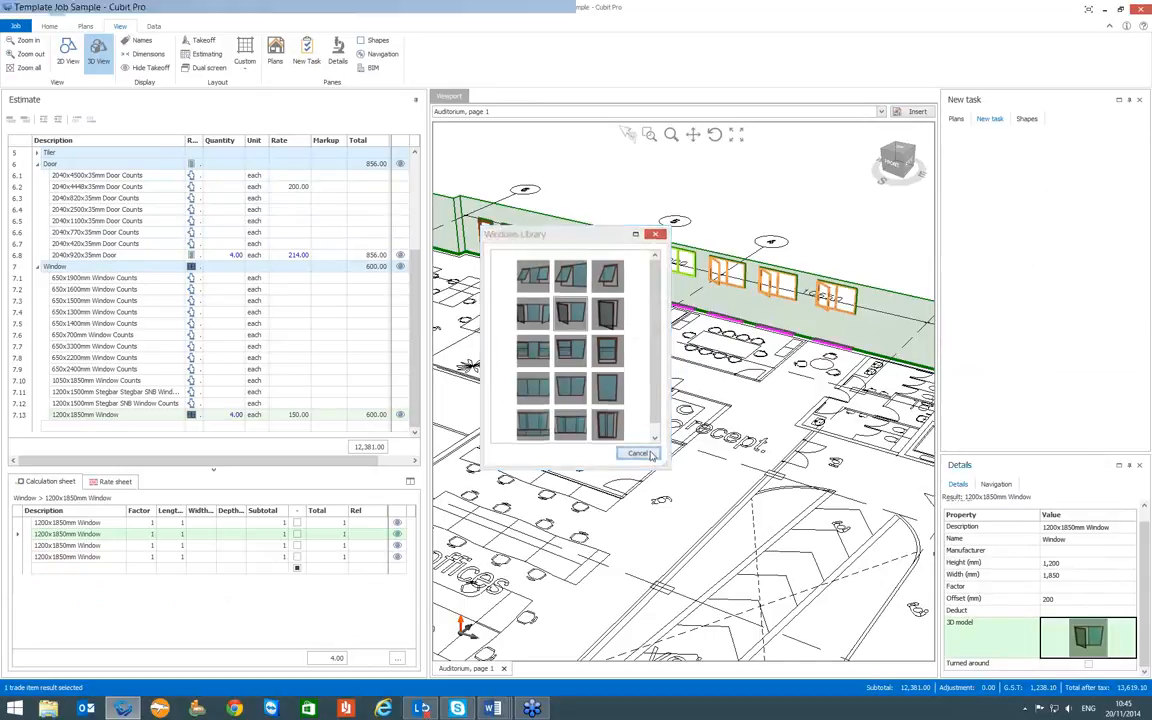
# Set the offset of the second 1200x1850mm window to 600 mm
pyautogui.click(1057, 600)
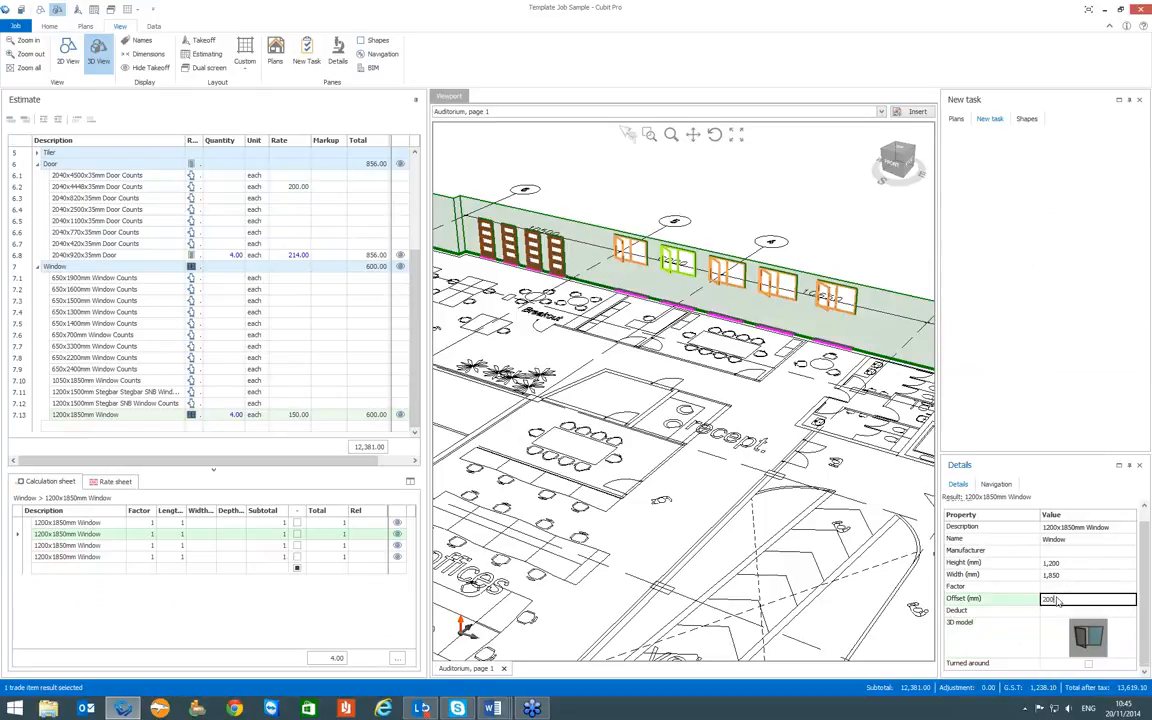
pyautogui.doubleClick(1050, 598)
pyautogui.write('600')
pyautogui.press('Return')
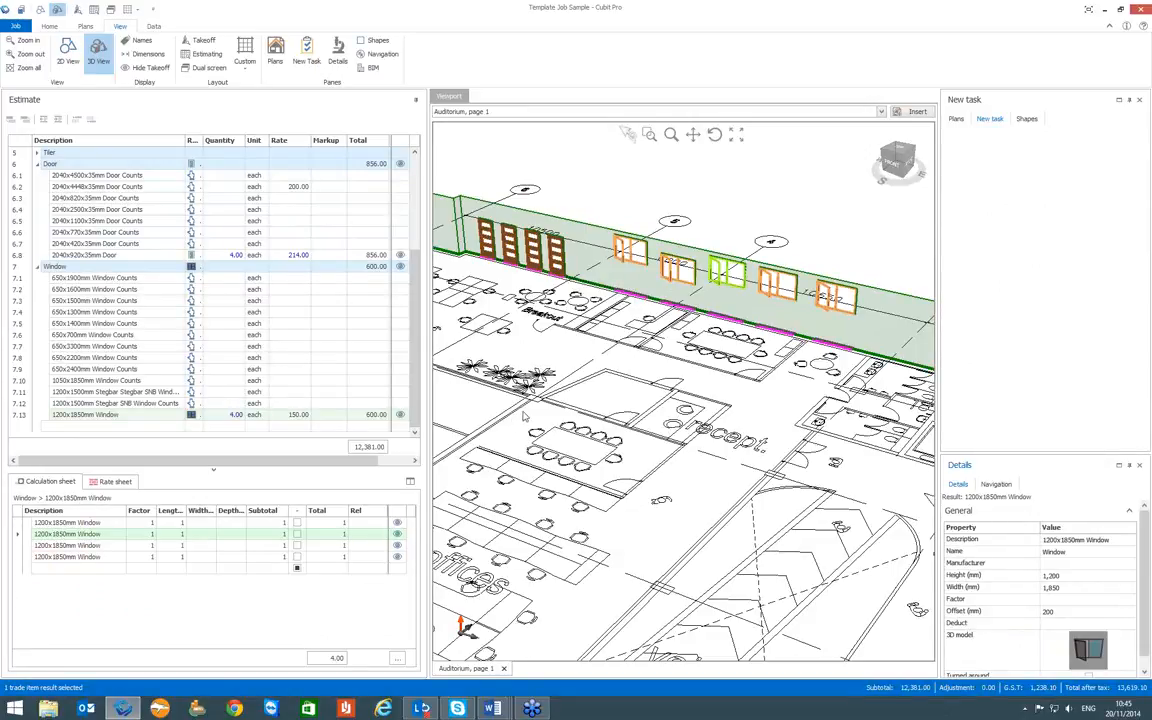
# Show the rate breakdown of the 2040x920x35mm Door item and return the plan to the 2D view
pyautogui.click(44, 26)
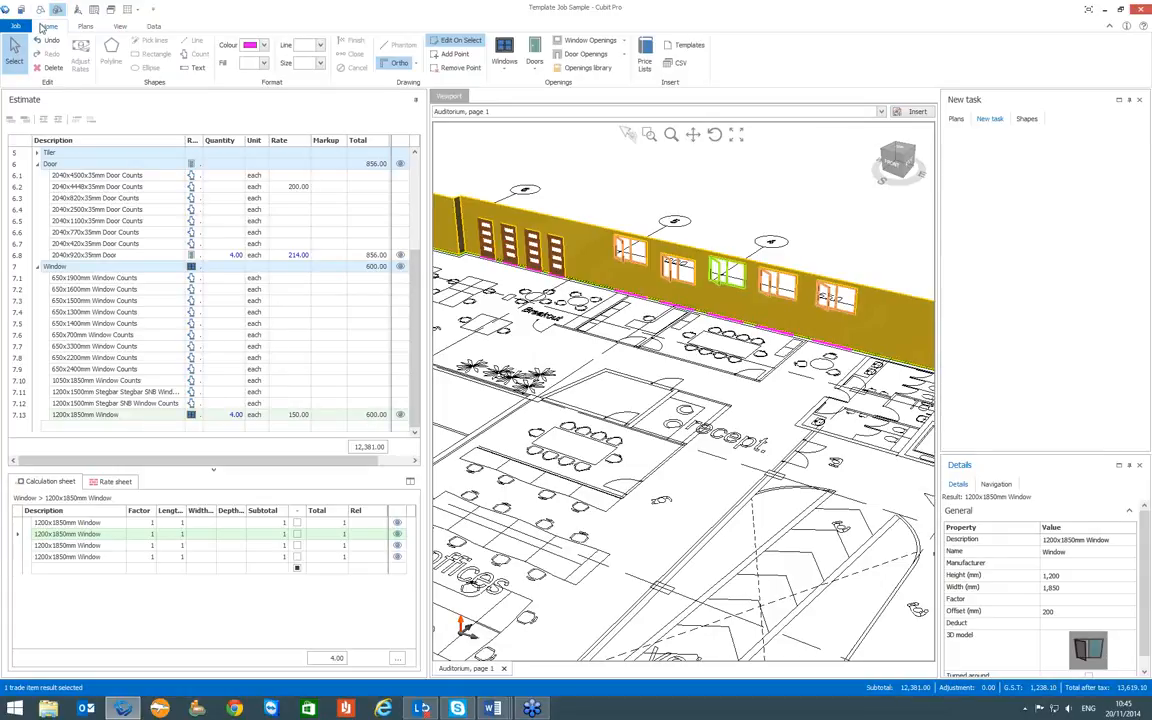
pyautogui.click(285, 258)
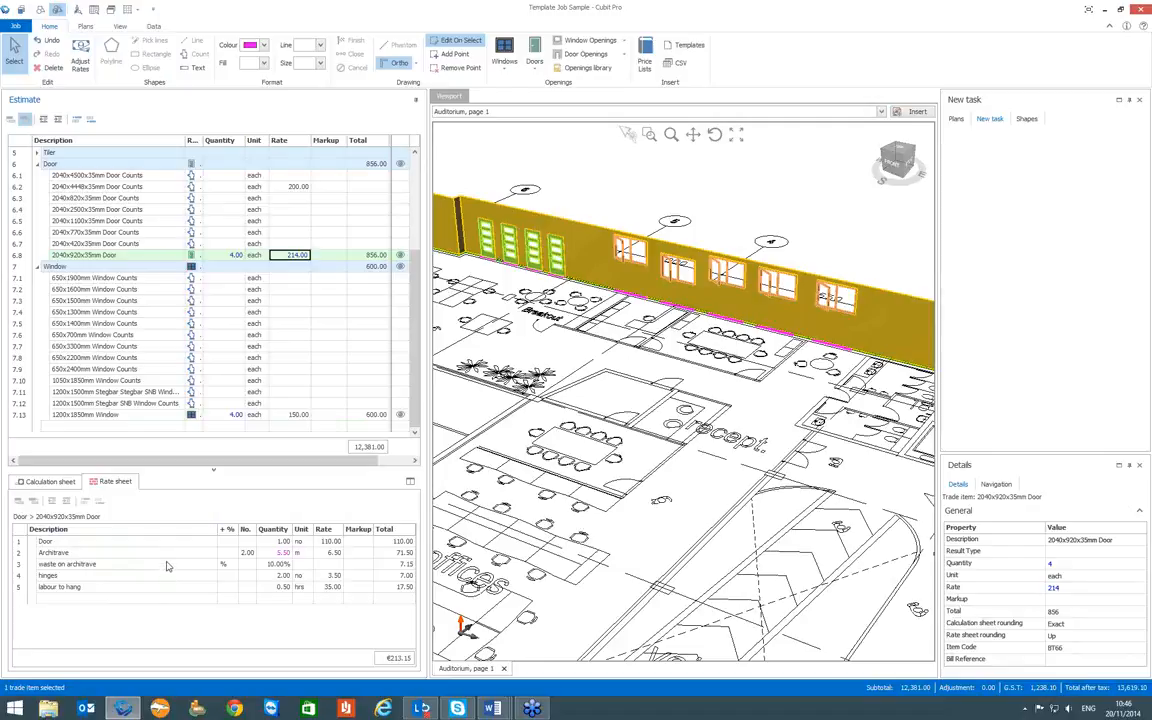
pyautogui.click(119, 26)
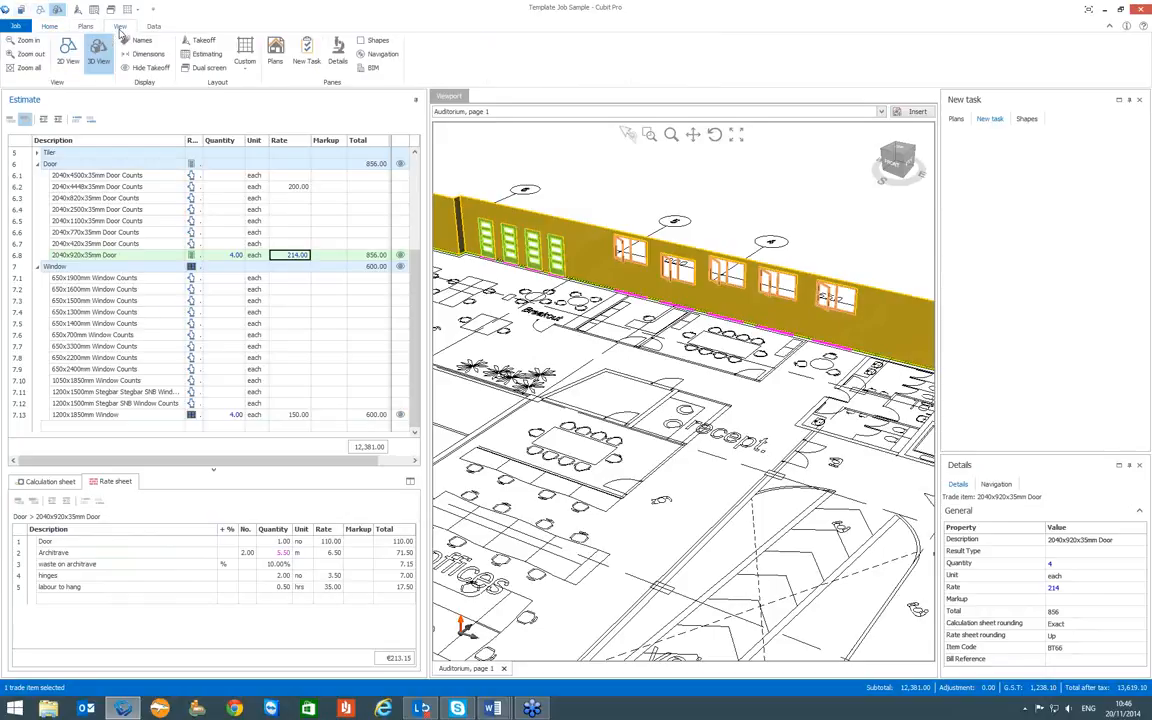
pyautogui.click(71, 64)
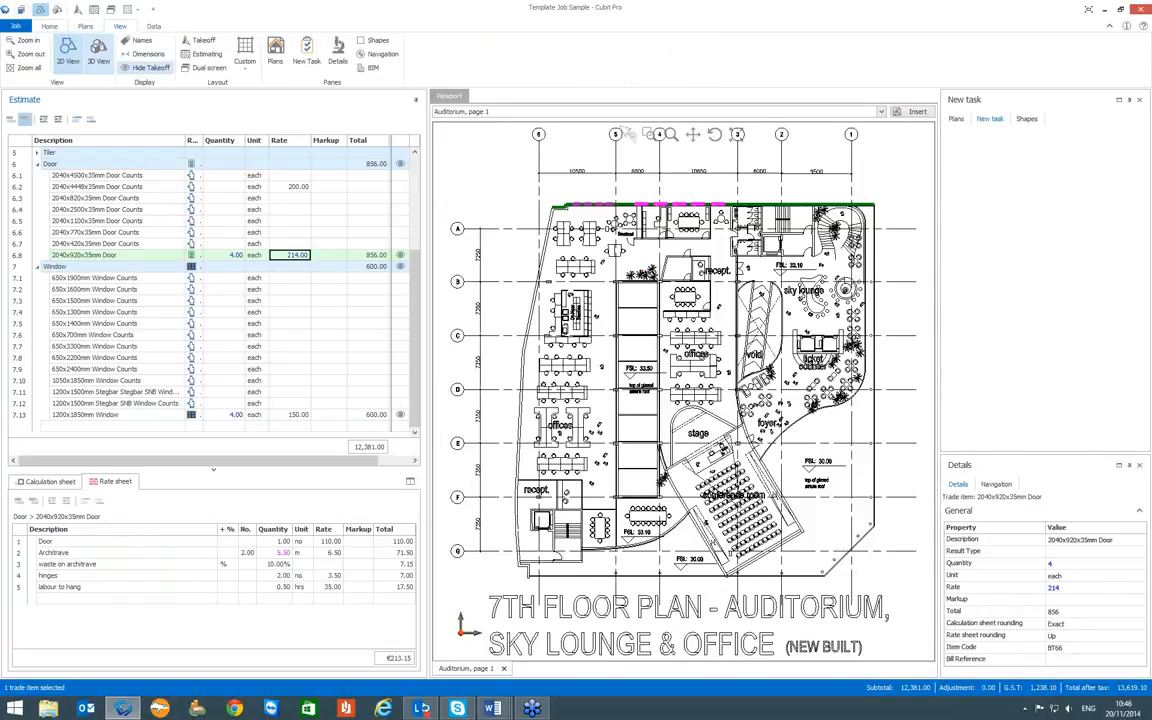
# Inspect the result types offered for the Window heading and the calculation sheets of the 2040x920x35mm and 2040x820x35mm door items
pyautogui.click(492, 708)
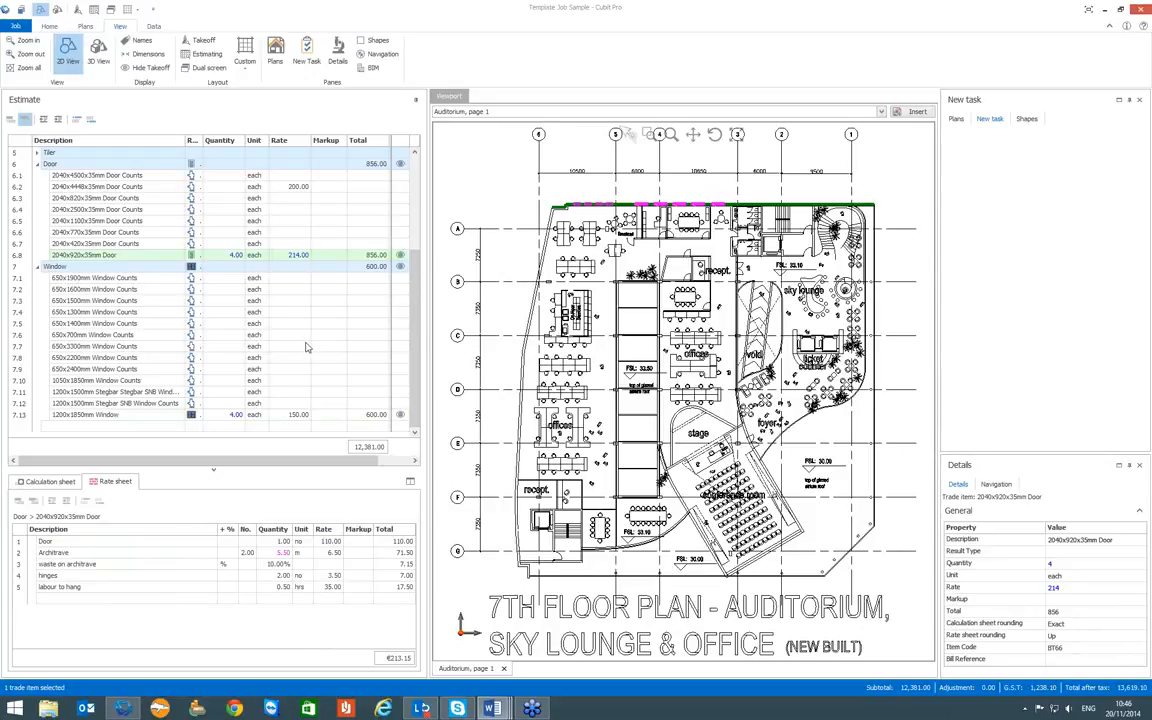
pyautogui.click(193, 267)
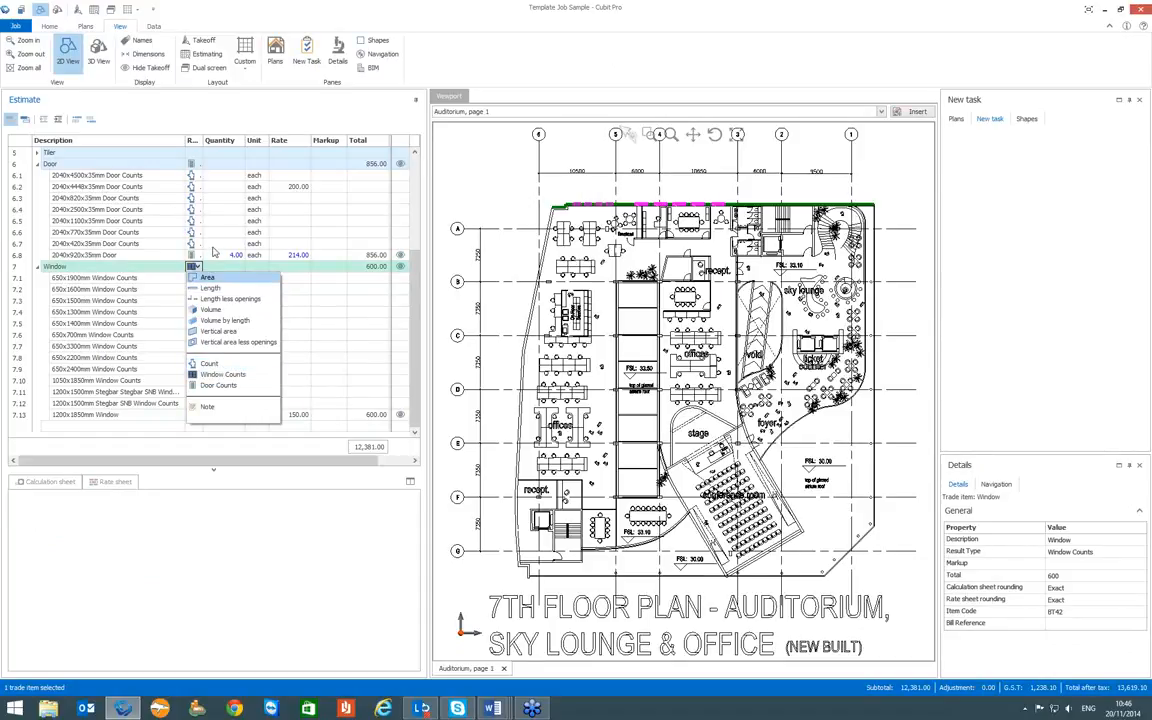
pyautogui.click(148, 256)
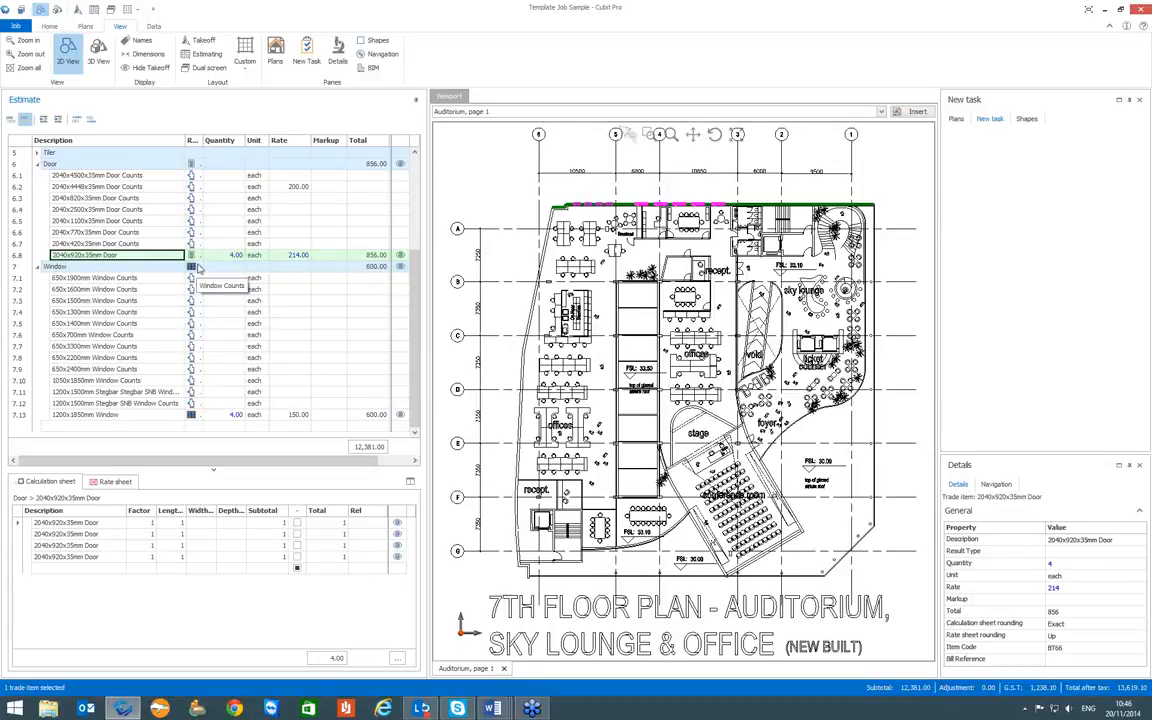
pyautogui.click(135, 198)
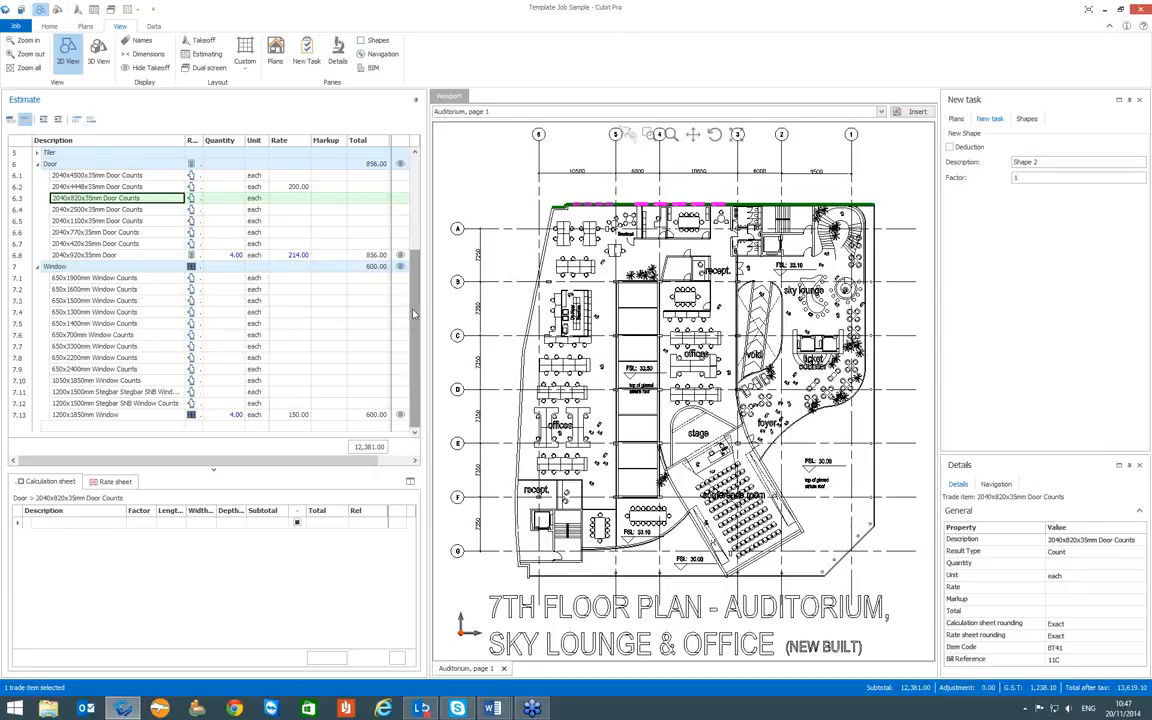
pyautogui.scroll(5, 365, 183)
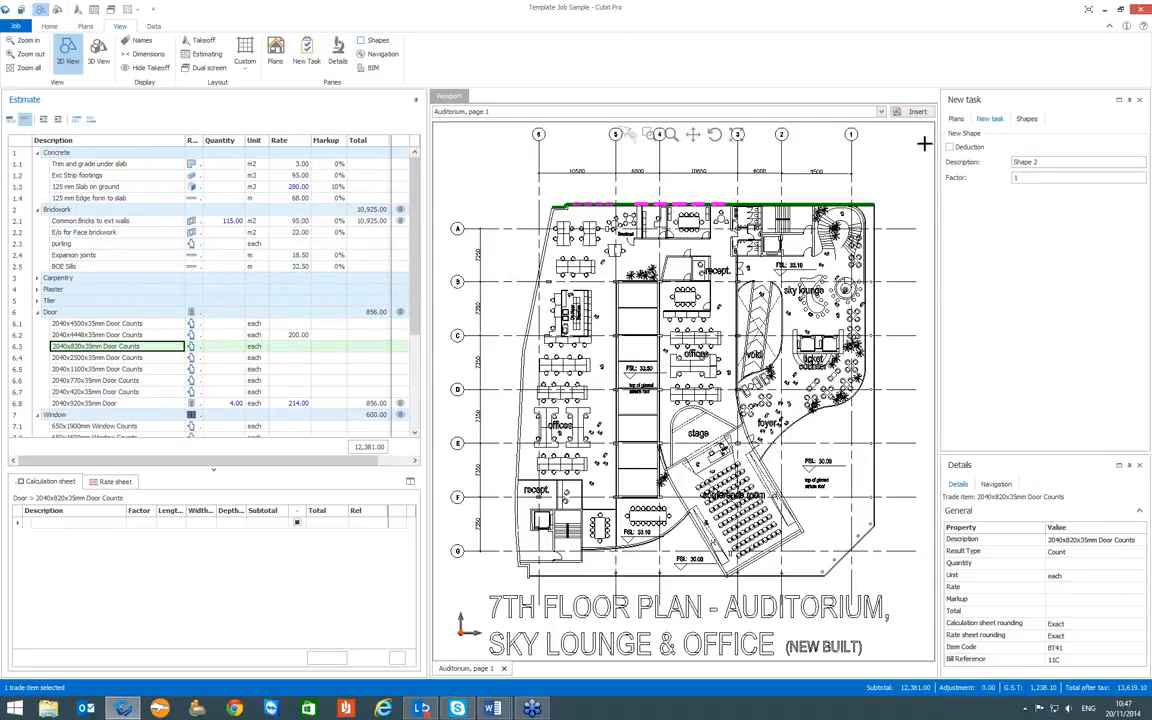
# Expand the shapes of Auditorium, page 1 down to the Shape 1 wall area and compare it with the Common Bricks to ext walls calculation
pyautogui.click(1027, 119)
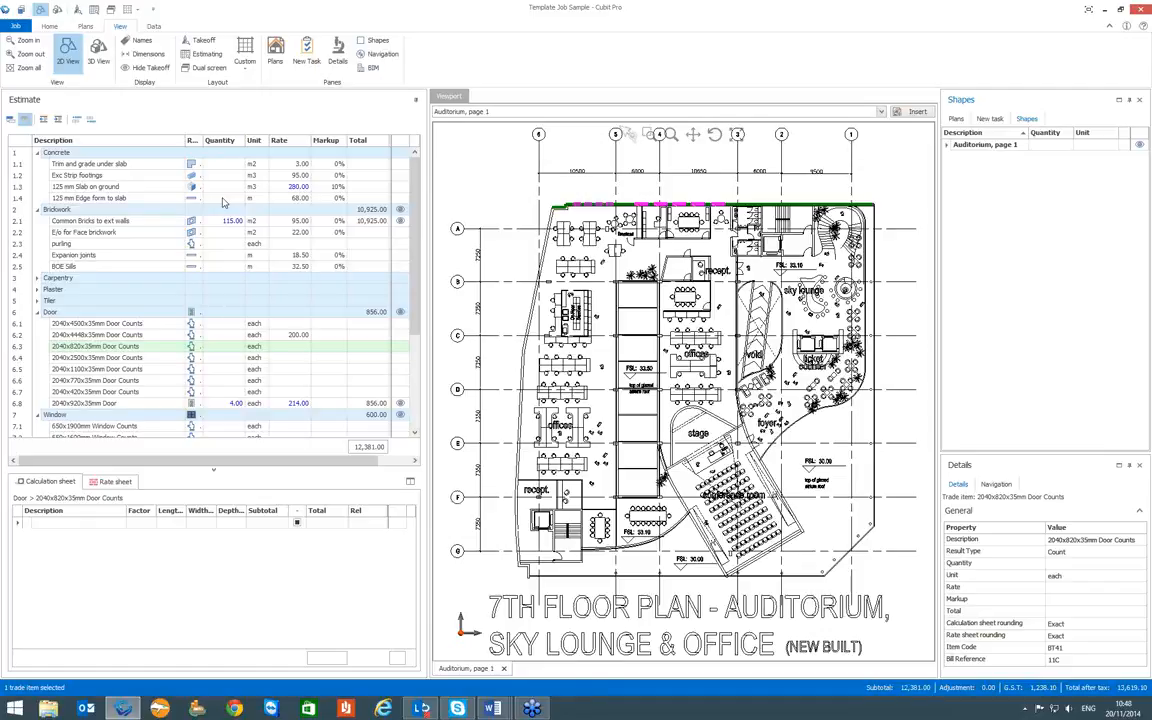
pyautogui.click(948, 146)
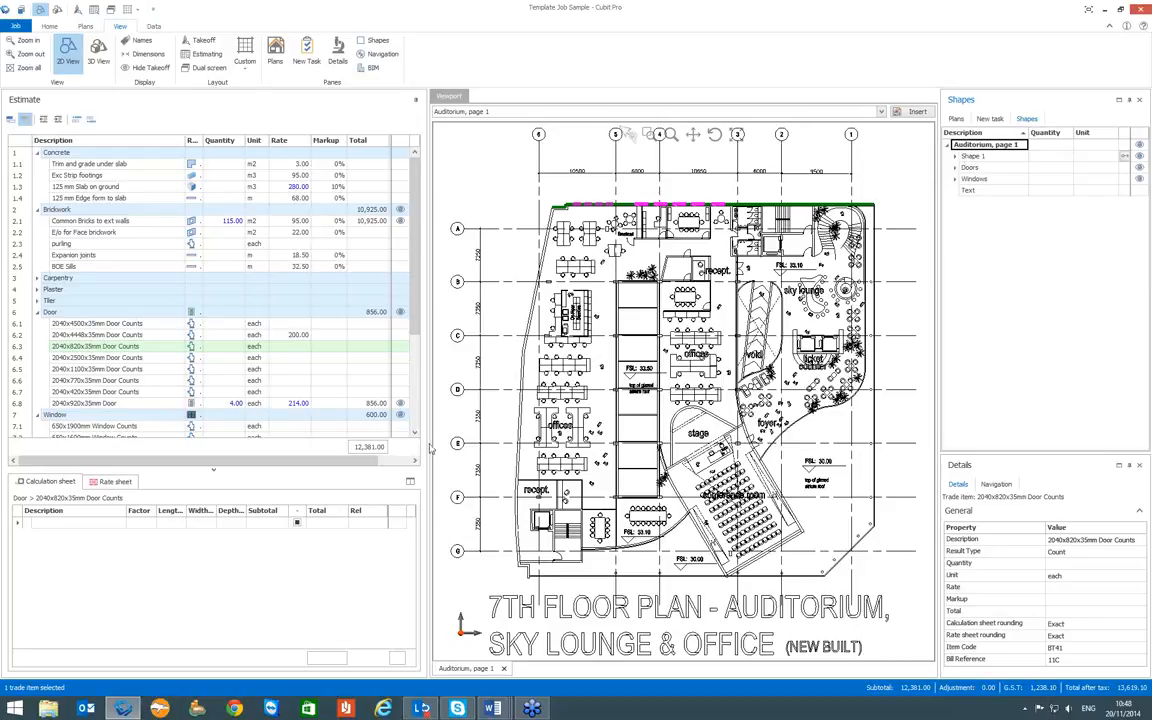
pyautogui.click(956, 158)
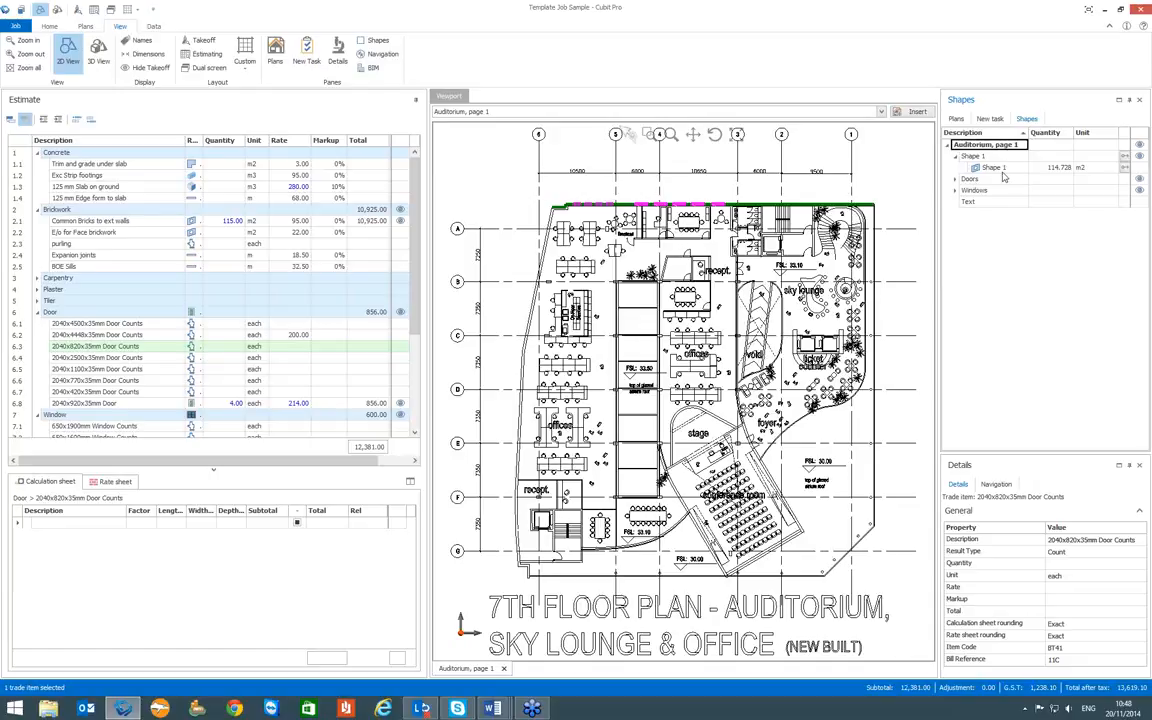
pyautogui.click(993, 168)
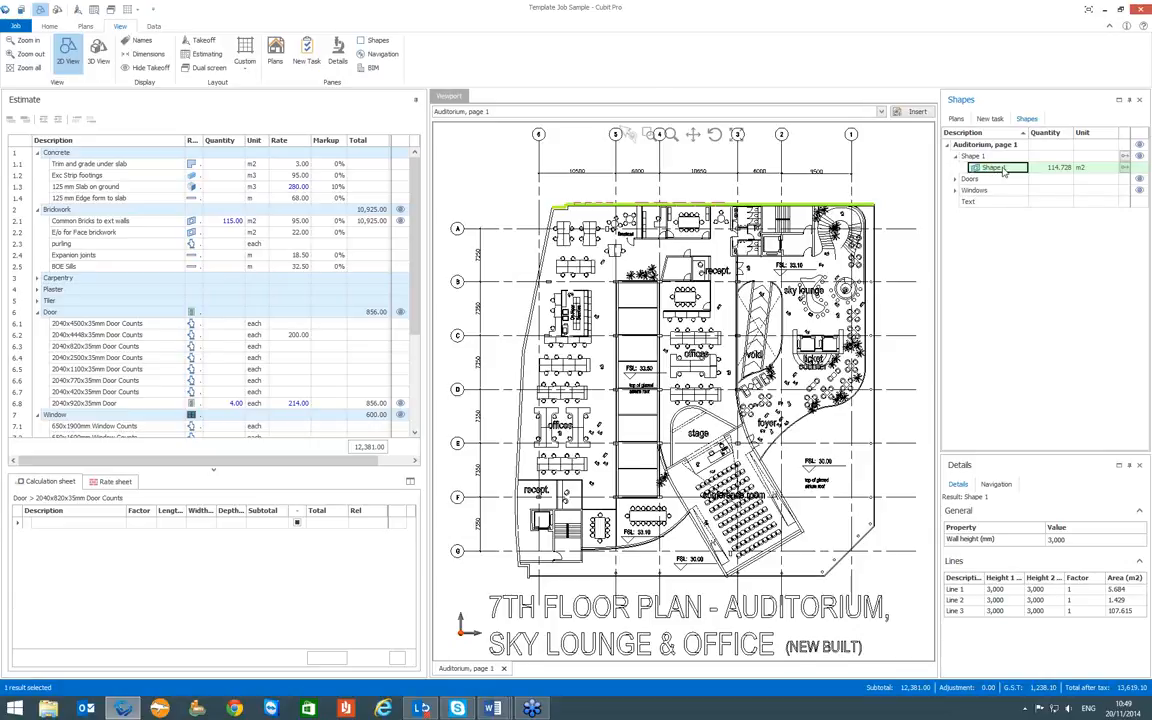
pyautogui.click(224, 224)
pyautogui.click(224, 226)
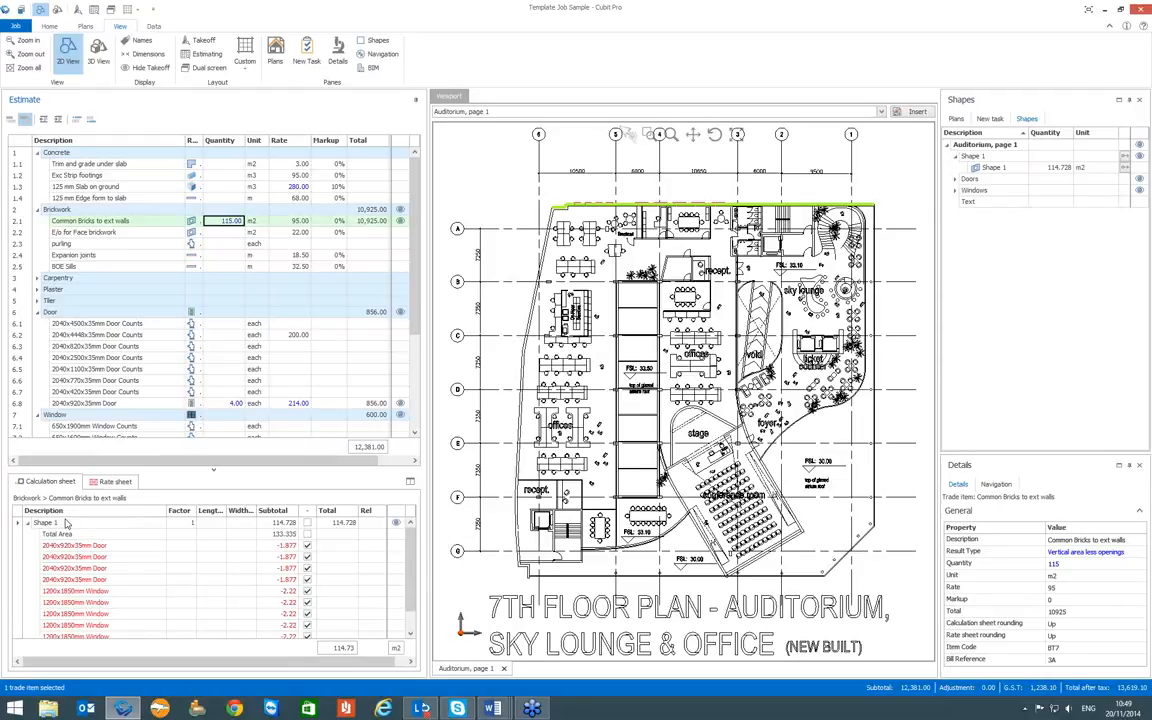
# Rename the Shape 1 wall area result as Back Wall
pyautogui.click(1003, 168)
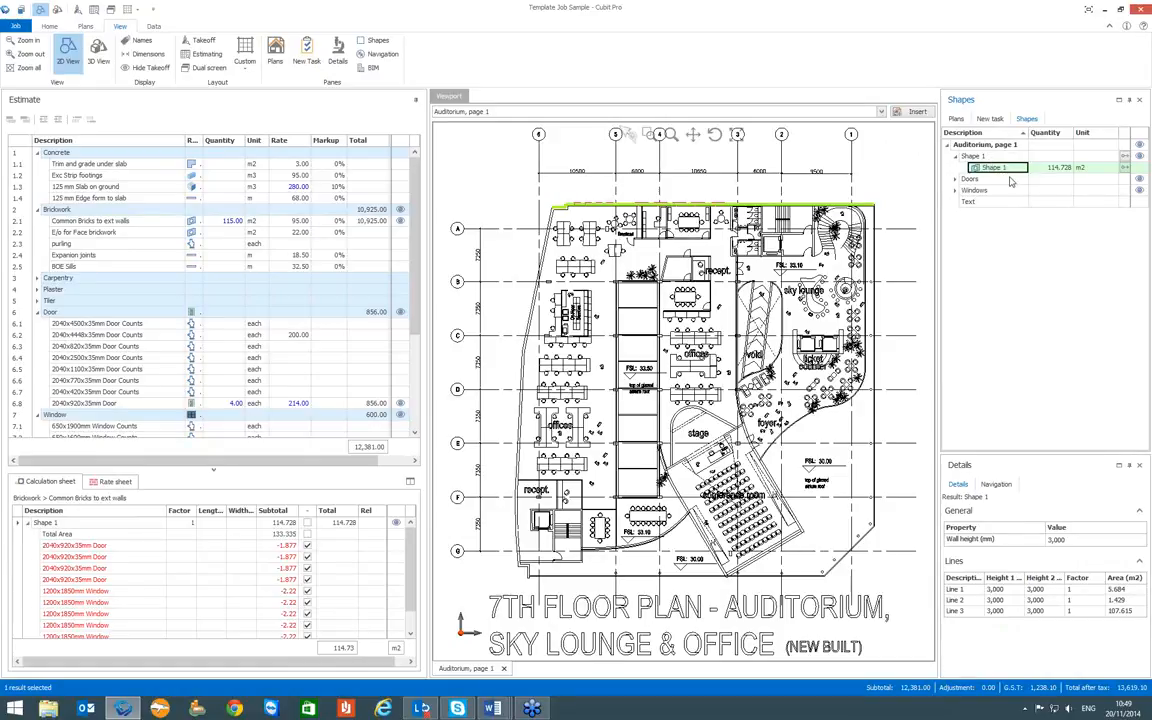
pyautogui.write('Back Wall')
pyautogui.click(977, 180)
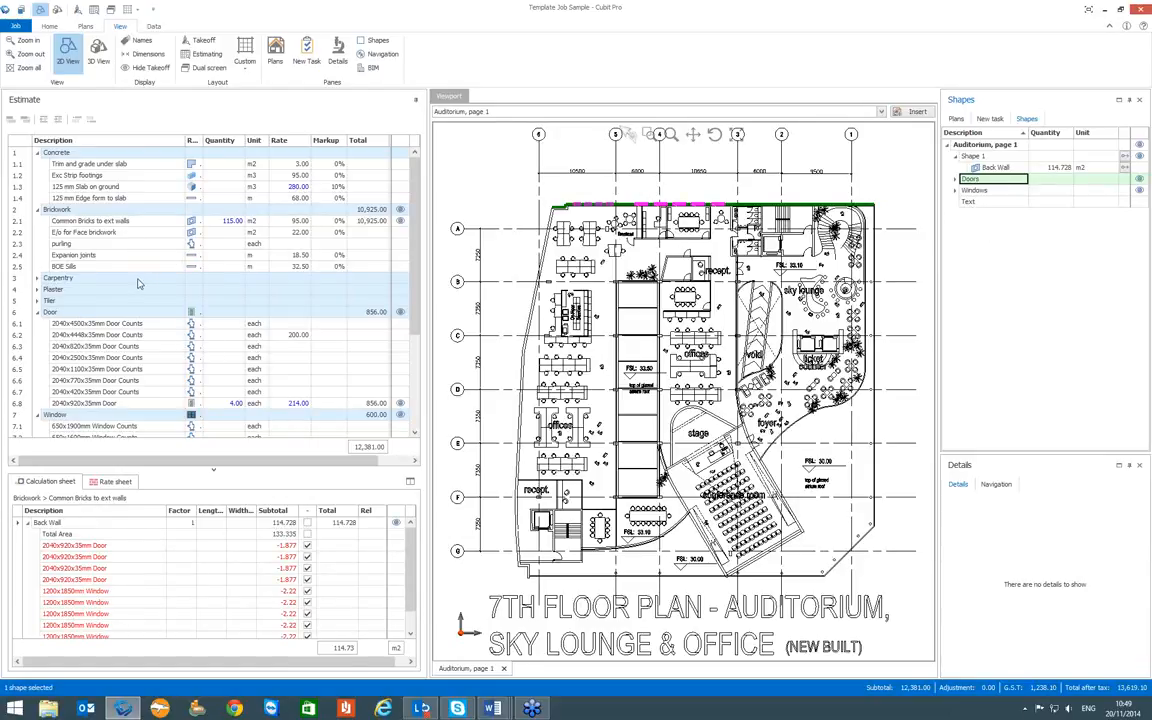
# Expand the Carpentry heading and reuse Shape 1 of Auditorium, page 1 as the quantity of the skirting item
pyautogui.click(38, 279)
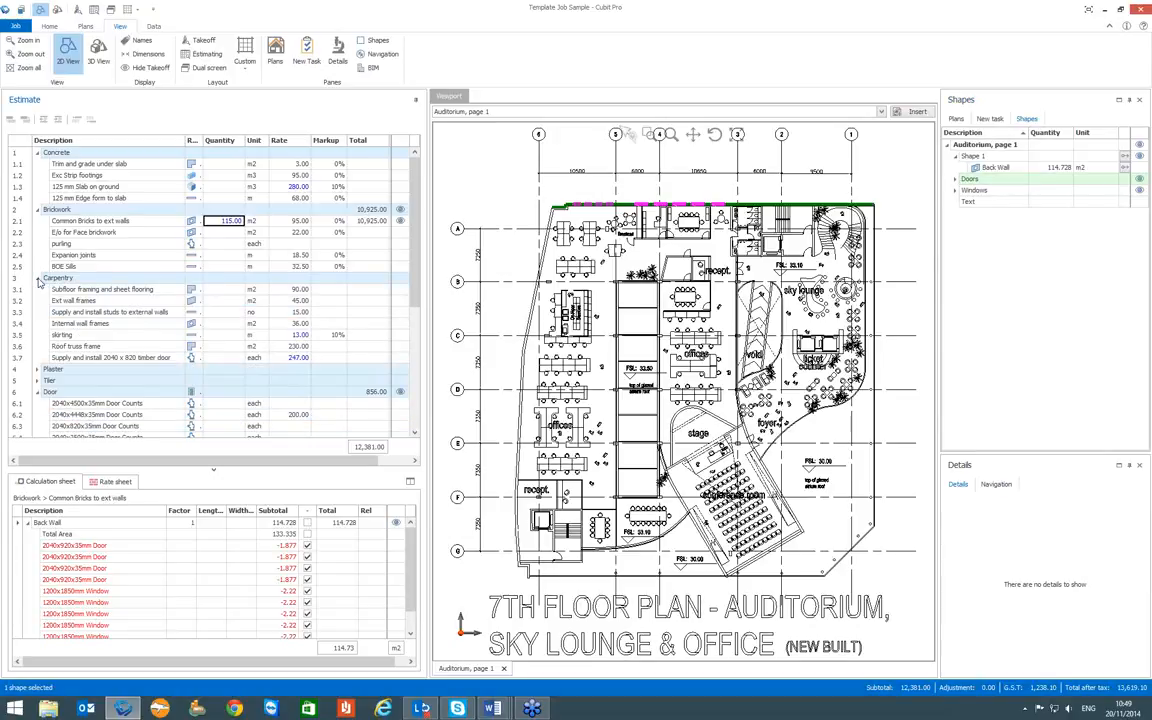
pyautogui.click(130, 344)
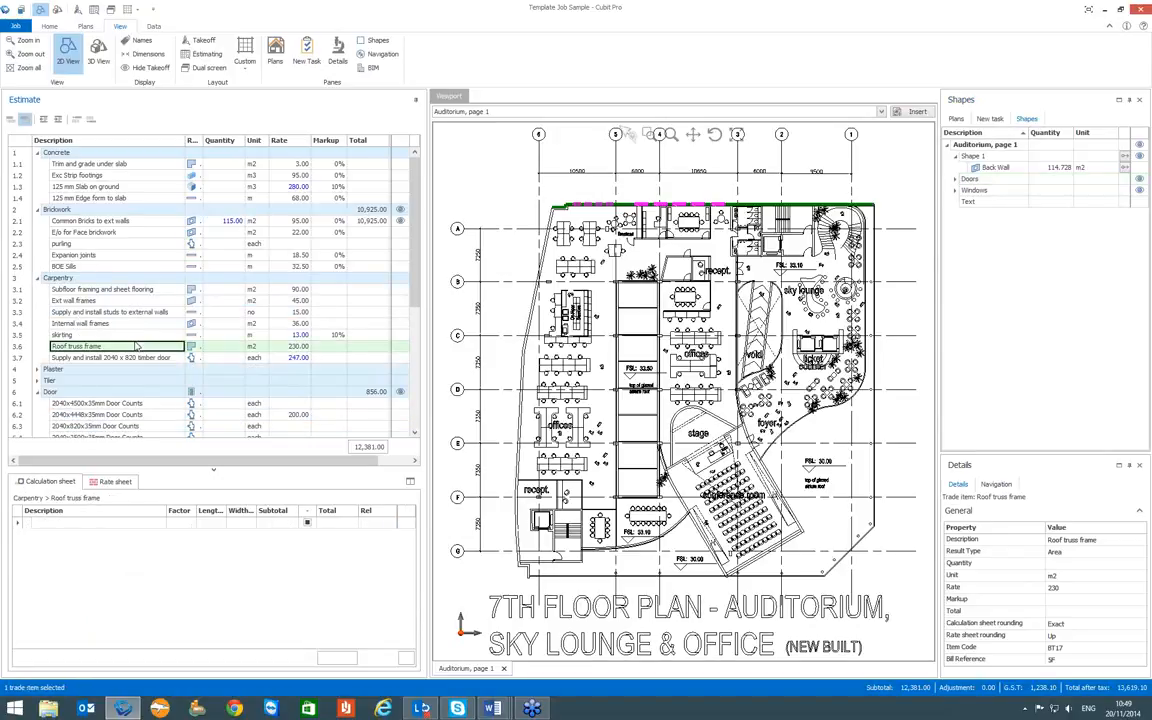
pyautogui.click(130, 336)
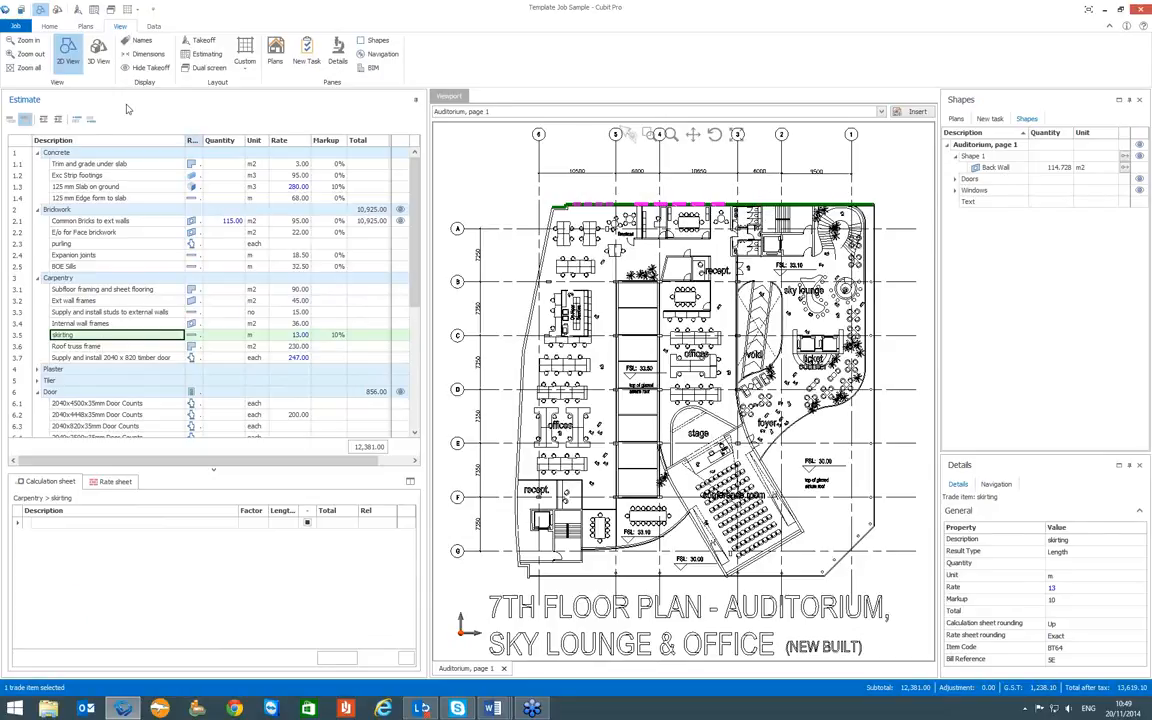
pyautogui.click(43, 28)
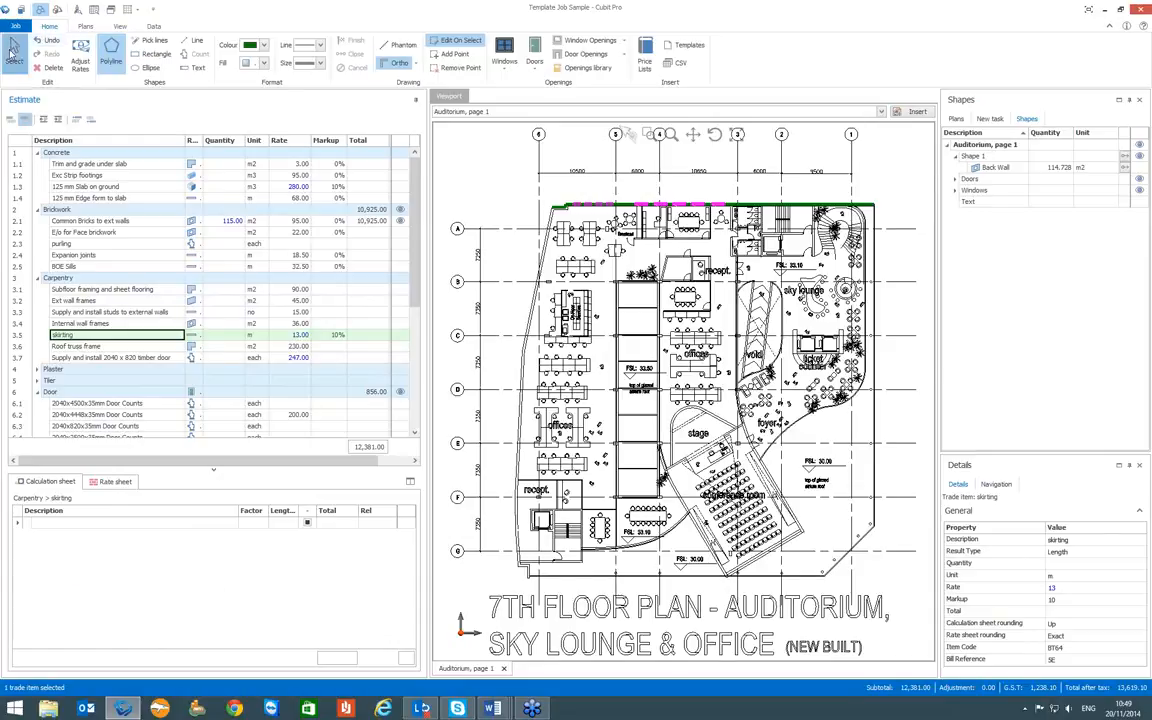
pyautogui.click(14, 52)
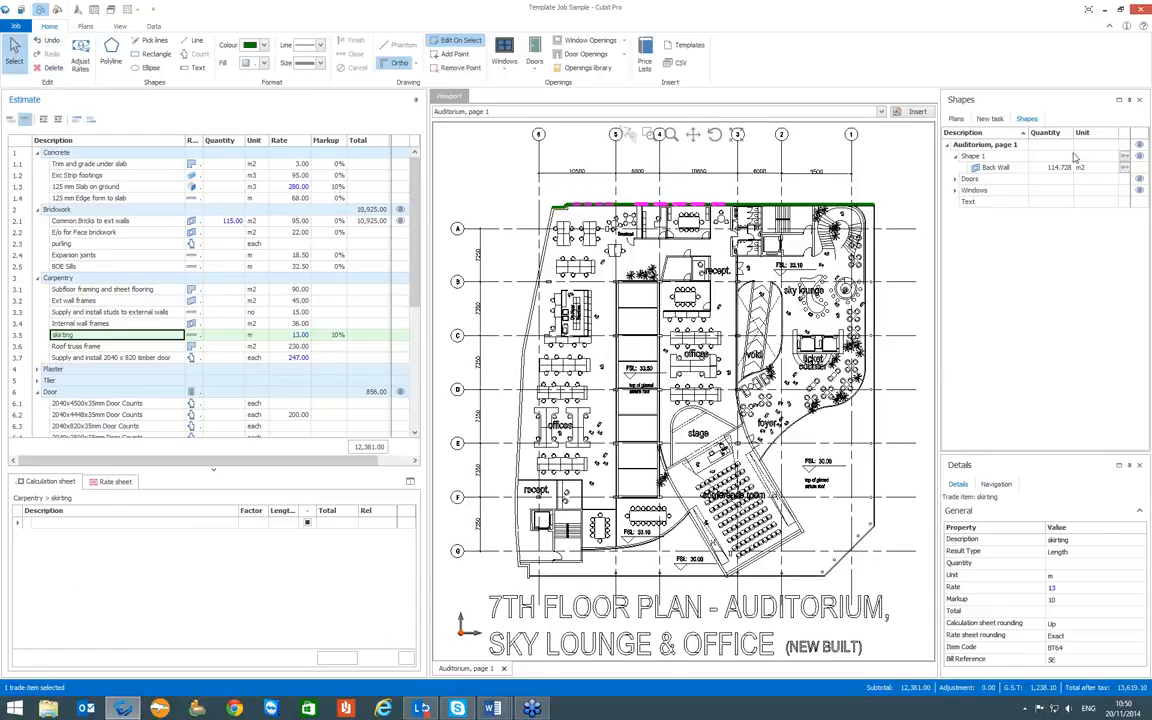
pyautogui.click(978, 157)
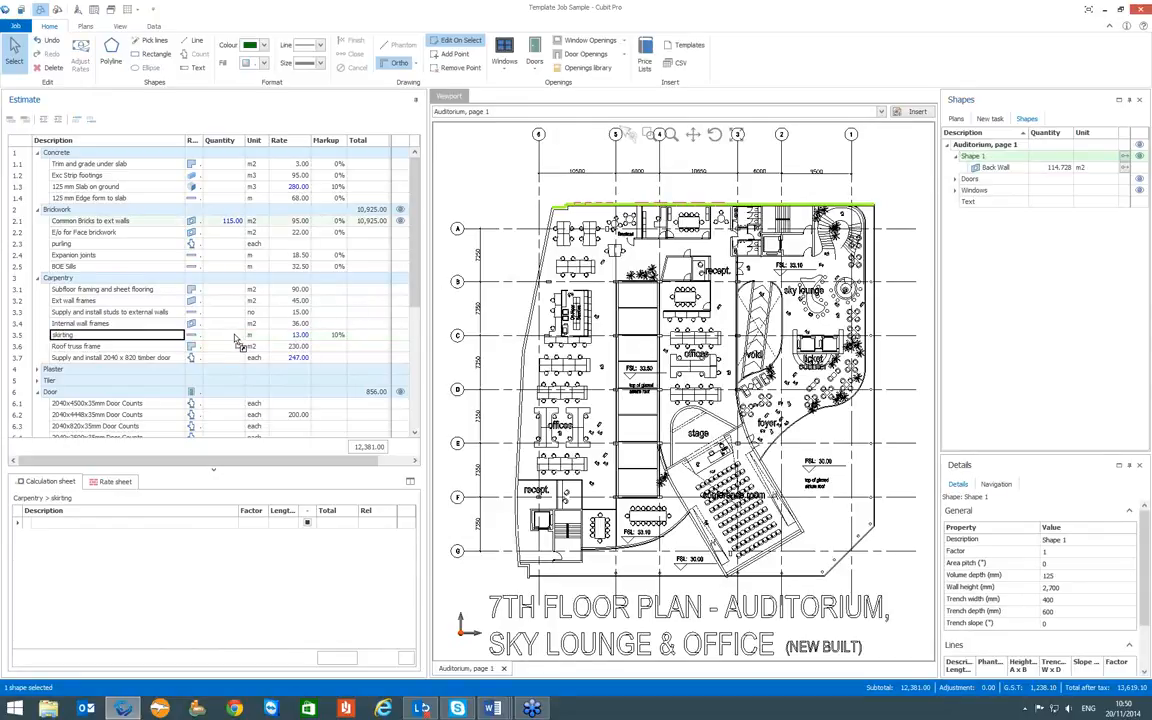
pyautogui.moveTo(232, 338); pyautogui.dragTo(232, 338)
pyautogui.click(213, 337)
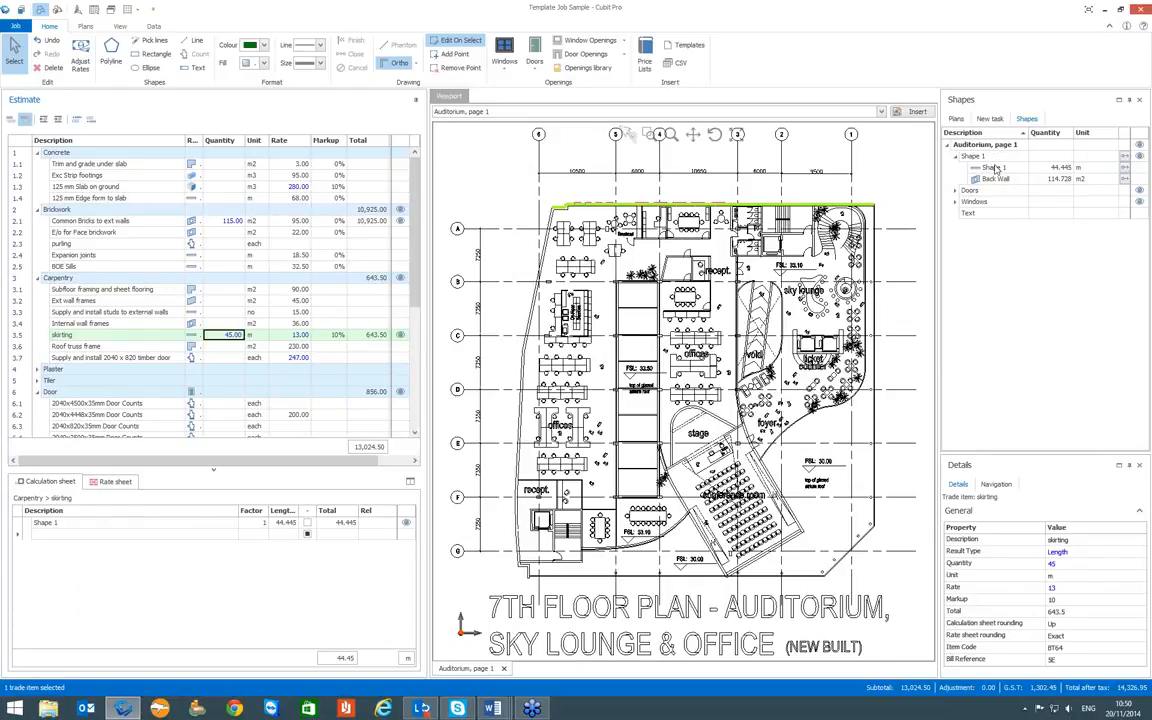
# Rename the length result under Shape 1 as Skirting to back wall and reselect Shape 1
pyautogui.click(957, 157)
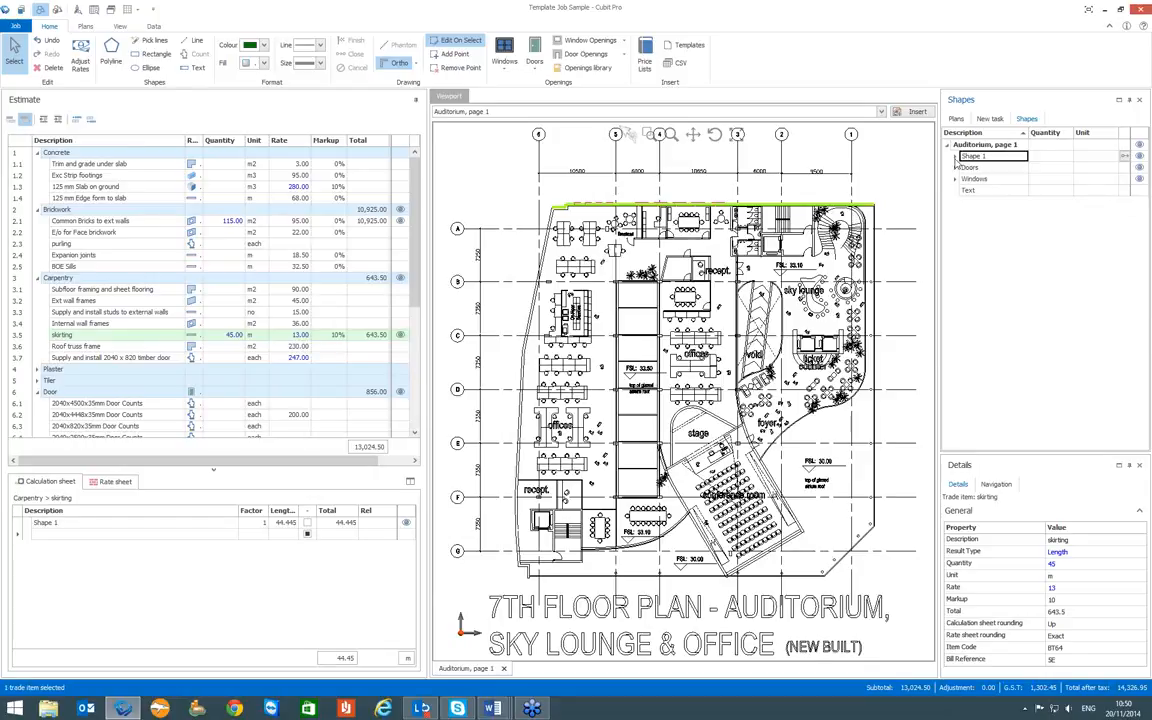
pyautogui.click(956, 158)
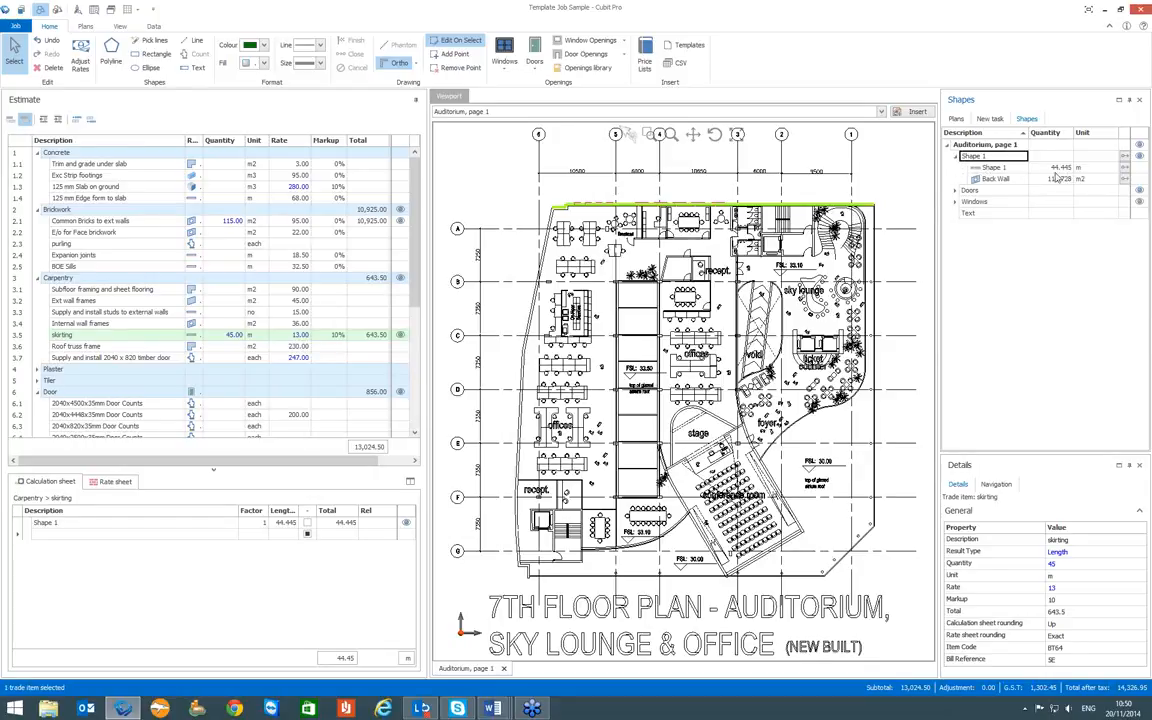
pyautogui.click(988, 168)
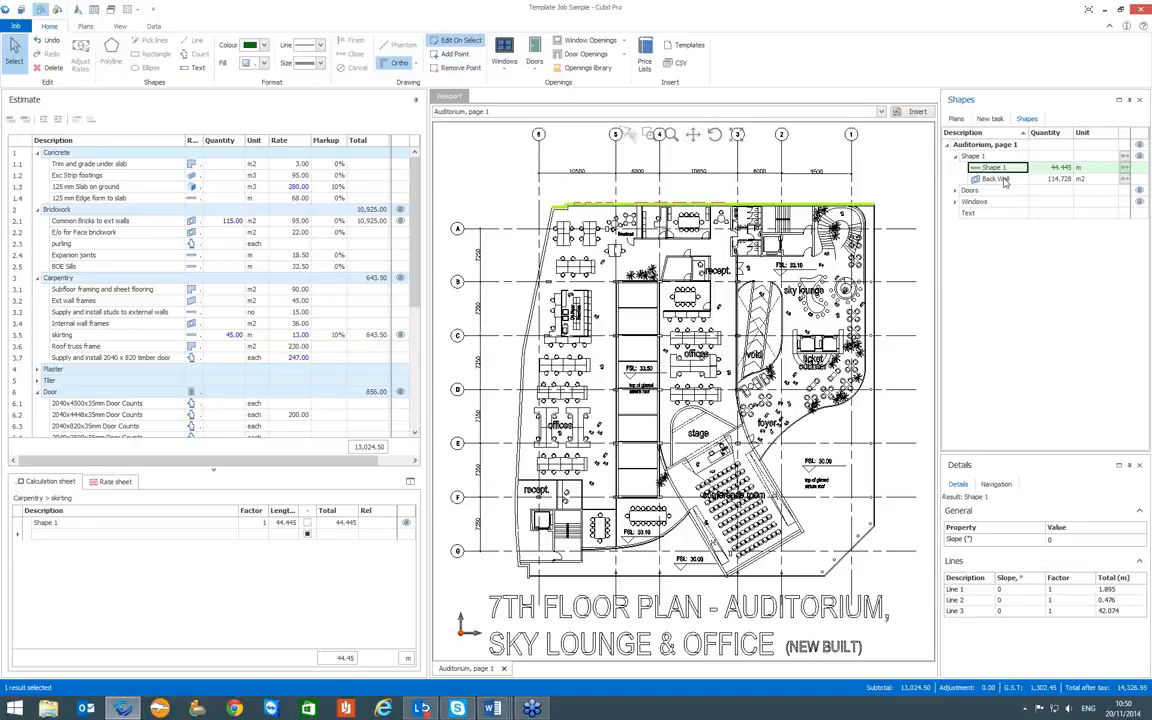
pyautogui.write('Ski')
pyautogui.write('rting')
pyautogui.write(' to')
pyautogui.write(' t')
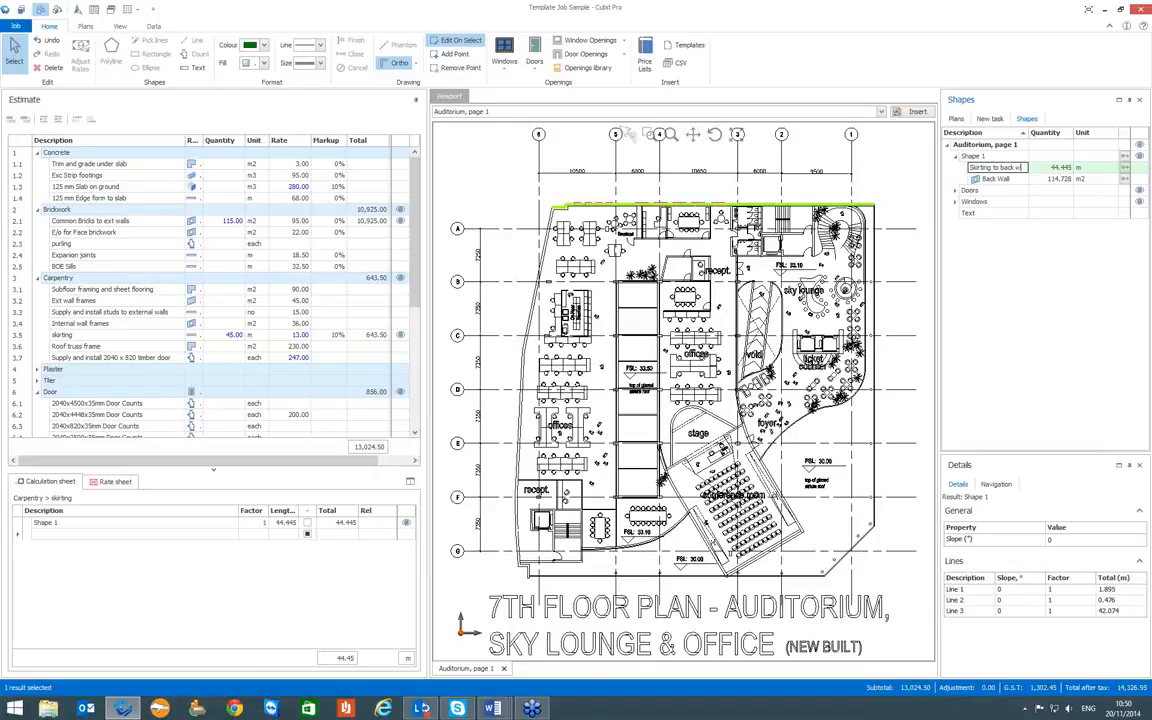
pyautogui.click(1006, 181)
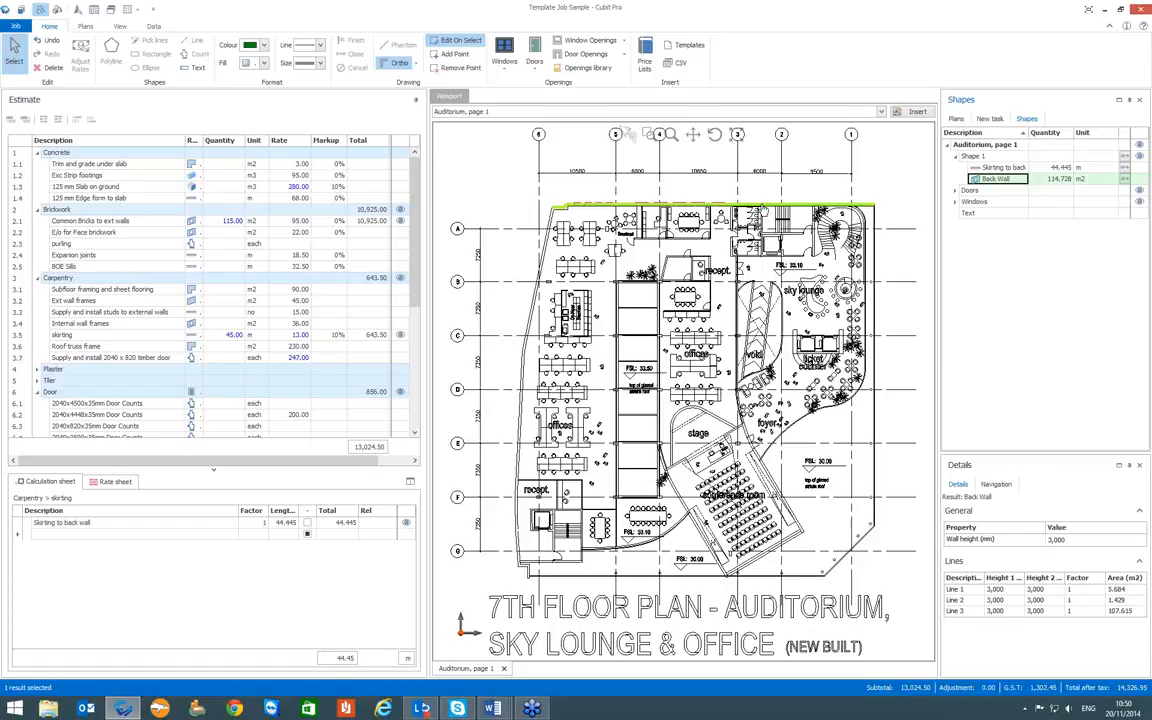
pyautogui.click(973, 157)
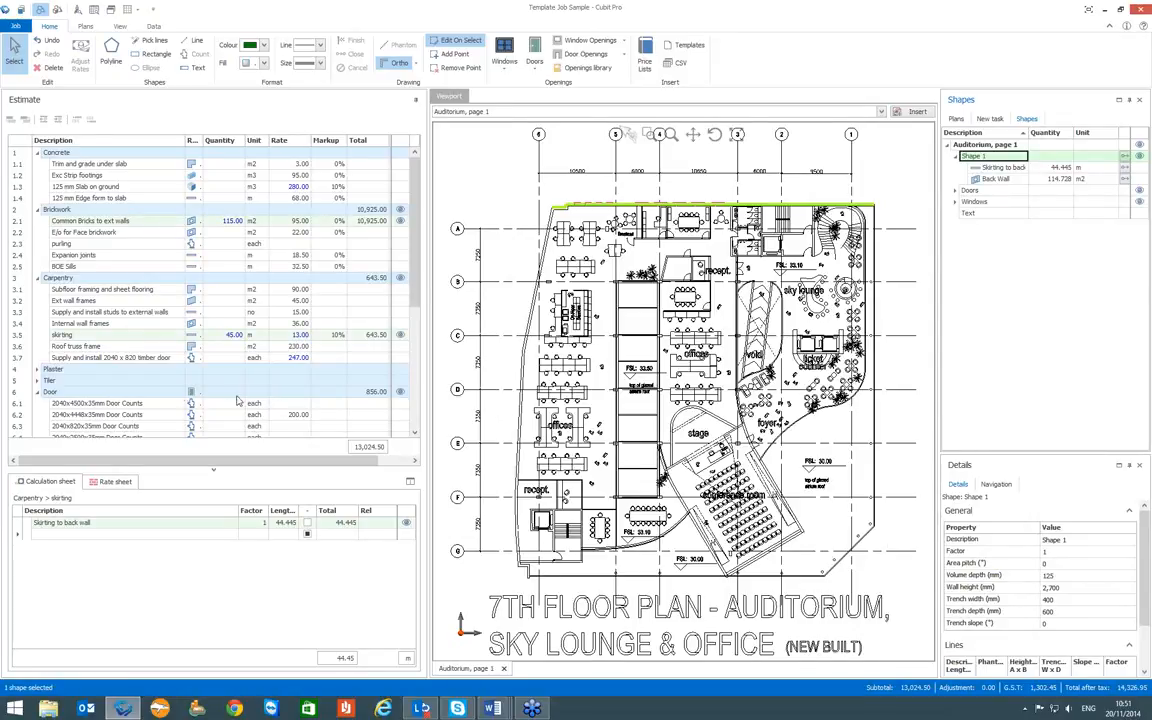
# Add a Formwork to edges item below the timber door item in Carpentry, with the Vertical area result type
pyautogui.click(140, 358)
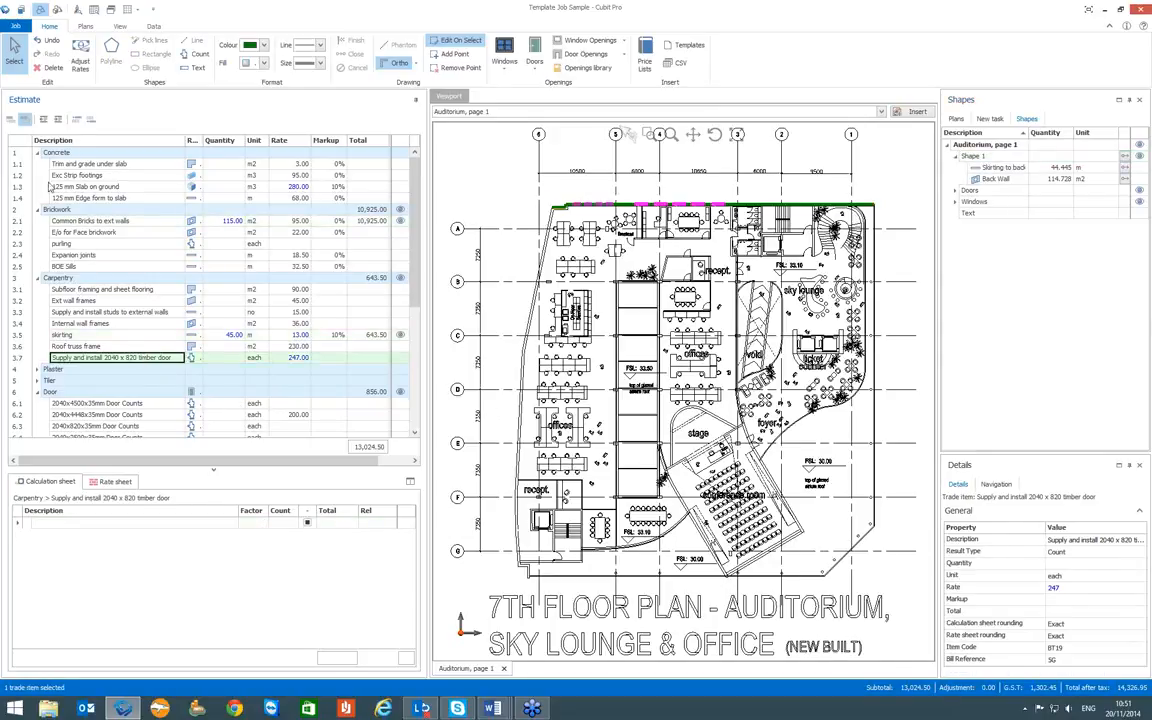
pyautogui.click(91, 122)
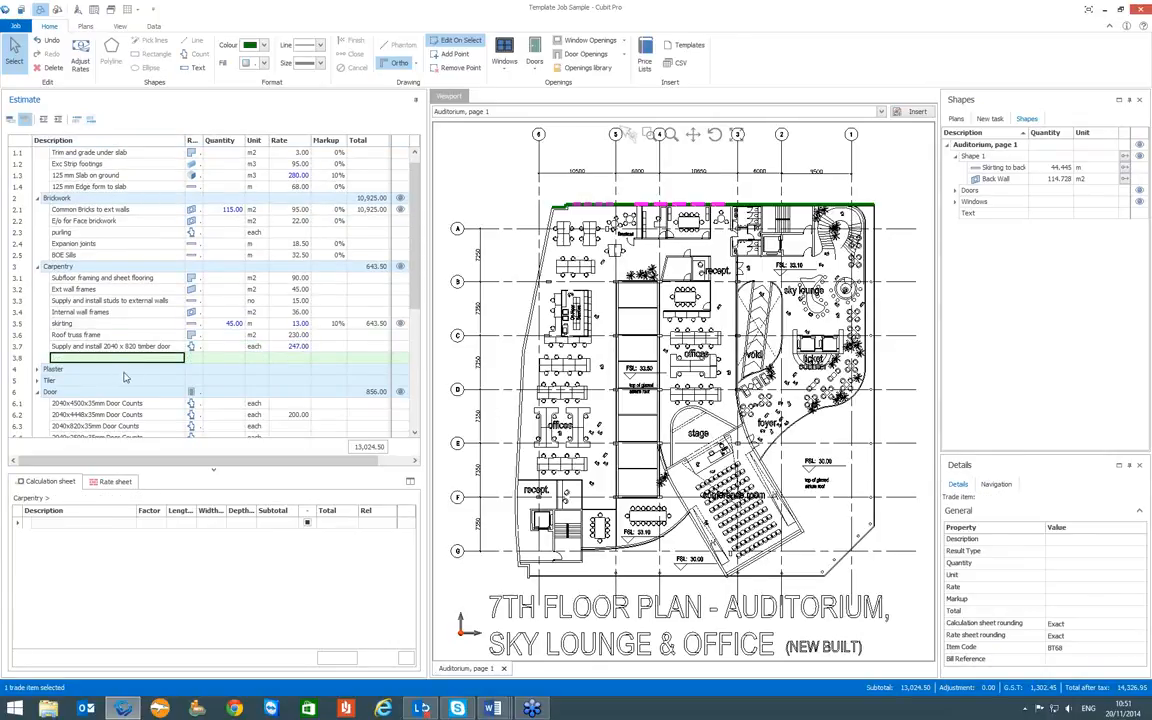
pyautogui.write('F')
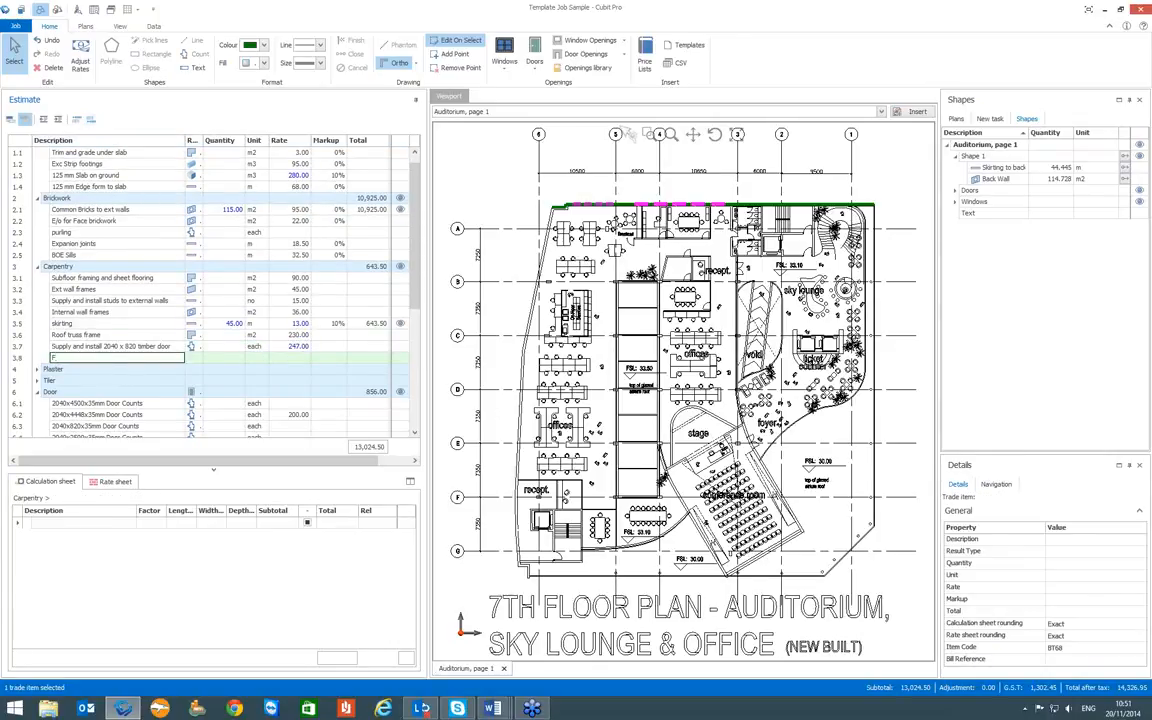
pyautogui.write('ormwork to edges')
pyautogui.click(197, 359)
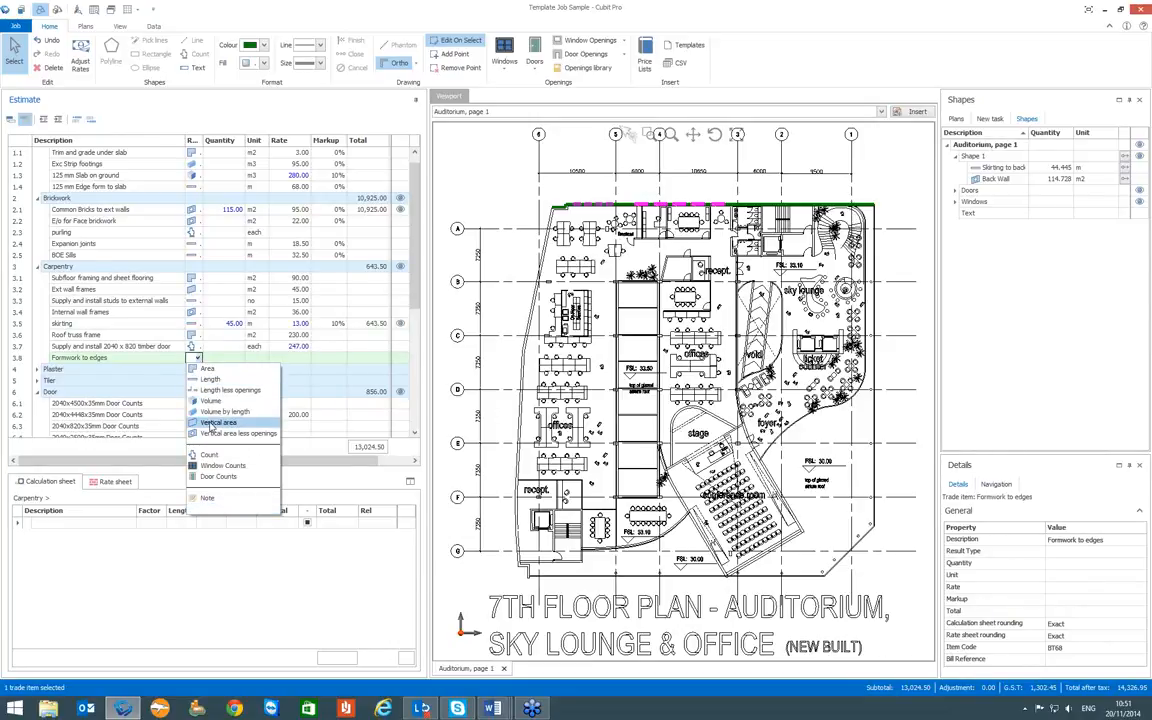
pyautogui.click(211, 424)
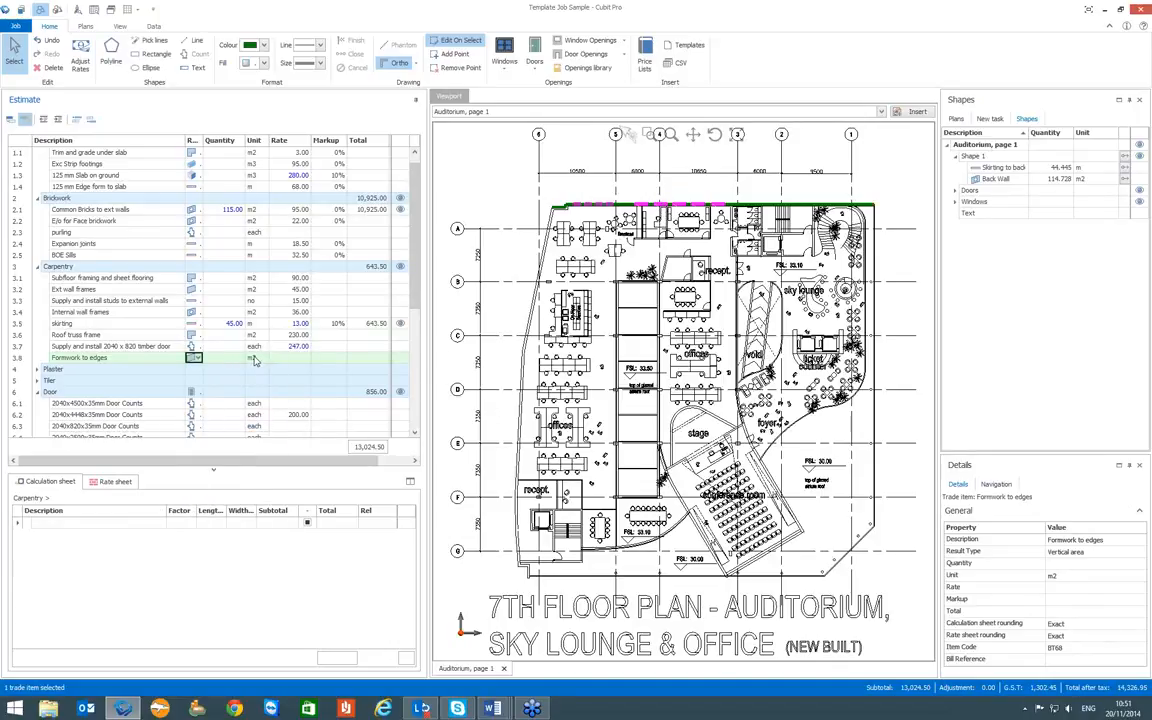
# Set Shape 1's wall height to 400 mm and reuse the shape as the quantity of Formwork to edges
pyautogui.click(982, 158)
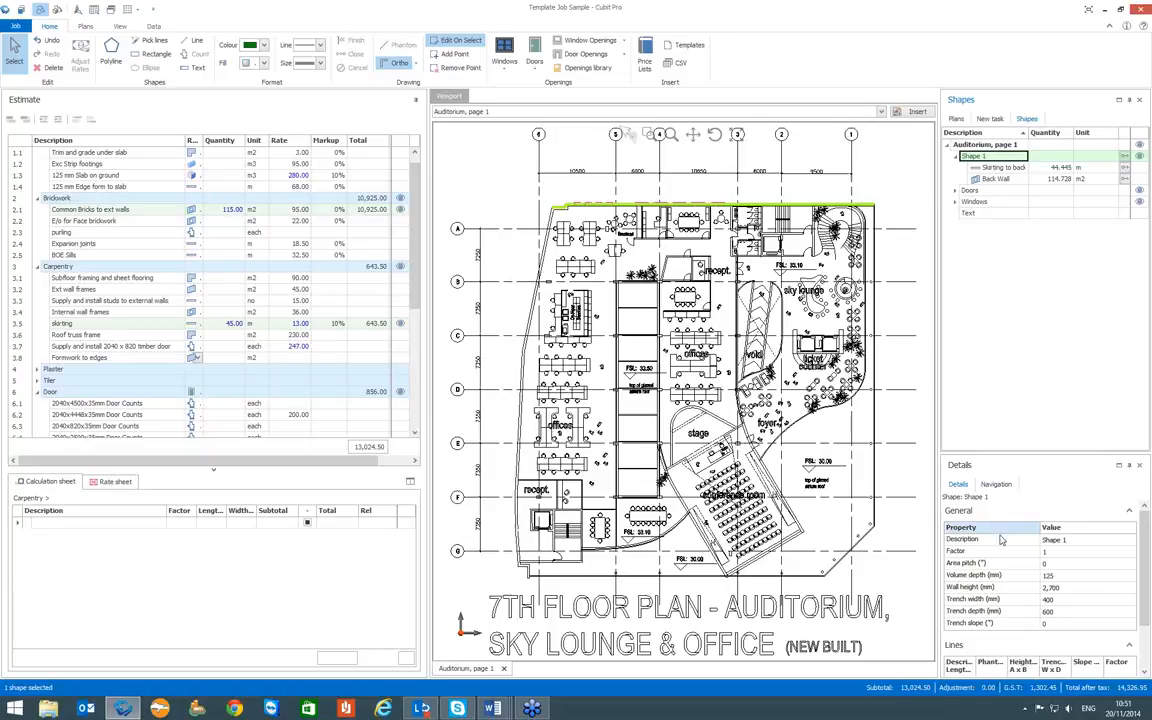
pyautogui.click(1064, 589)
pyautogui.doubleClick(1064, 589)
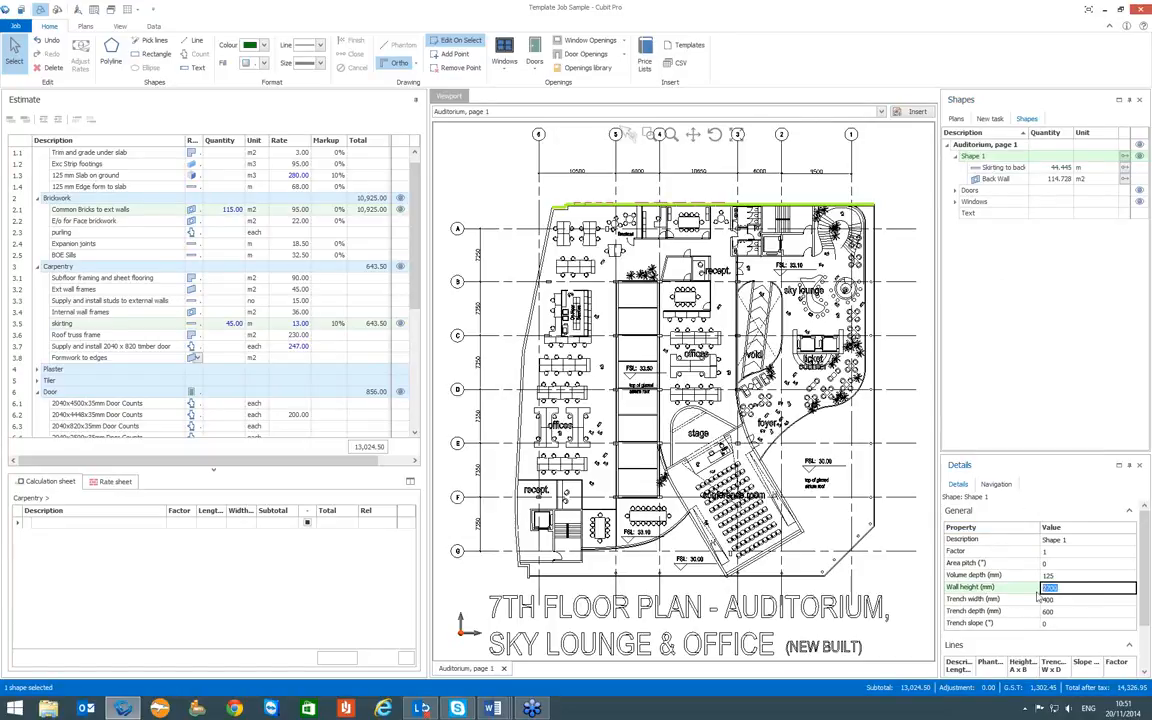
pyautogui.write('400')
pyautogui.press('Return')
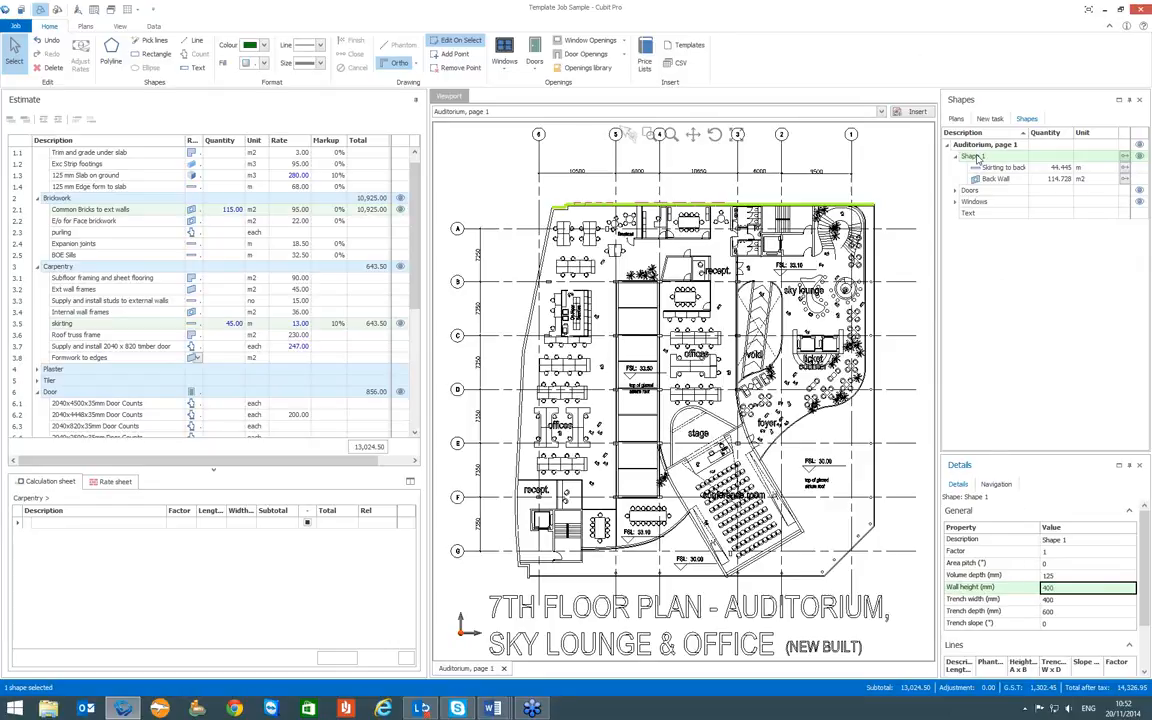
pyautogui.moveTo(978, 160)
pyautogui.mouseDown()
pyautogui.moveTo(880, 144)
pyautogui.moveTo(594, 196)
pyautogui.moveTo(308, 283)
pyautogui.moveTo(270, 365)
pyautogui.moveTo(197, 330)
pyautogui.moveTo(211, 313)
pyautogui.moveTo(234, 363)
pyautogui.moveTo(216, 328)
pyautogui.mouseUp()
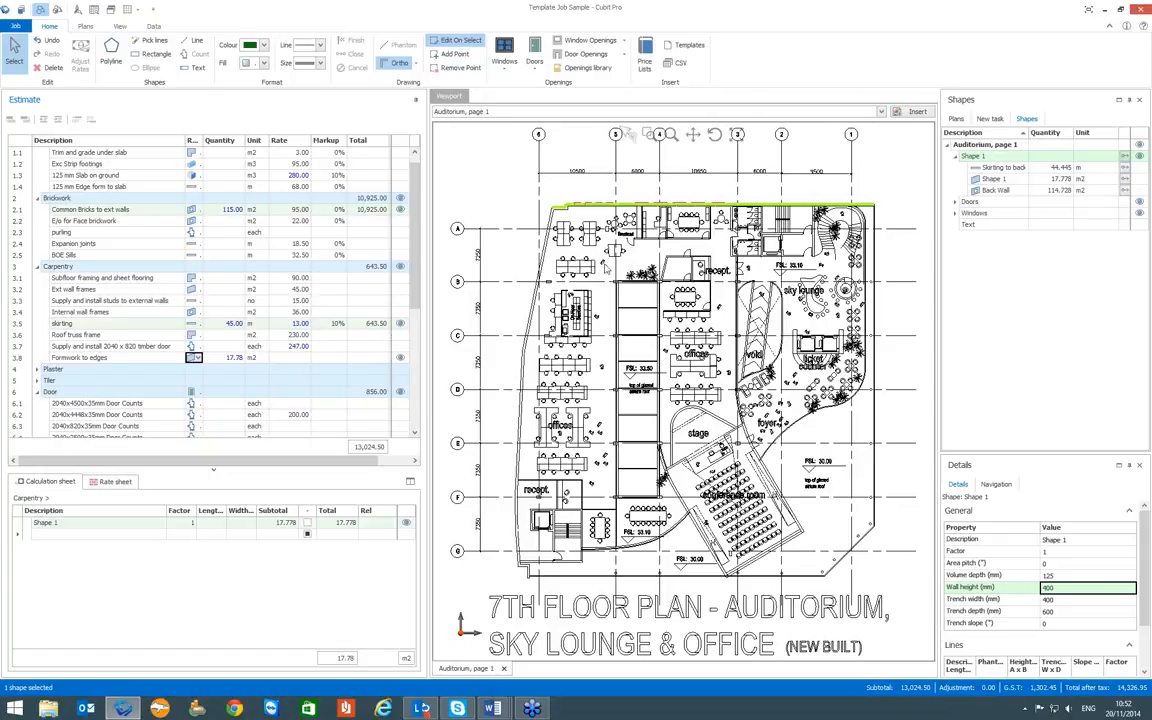
# Rename the new vertical area result under Shape 1 as formwork and compare its details with those of Back Wall
pyautogui.click(1008, 181)
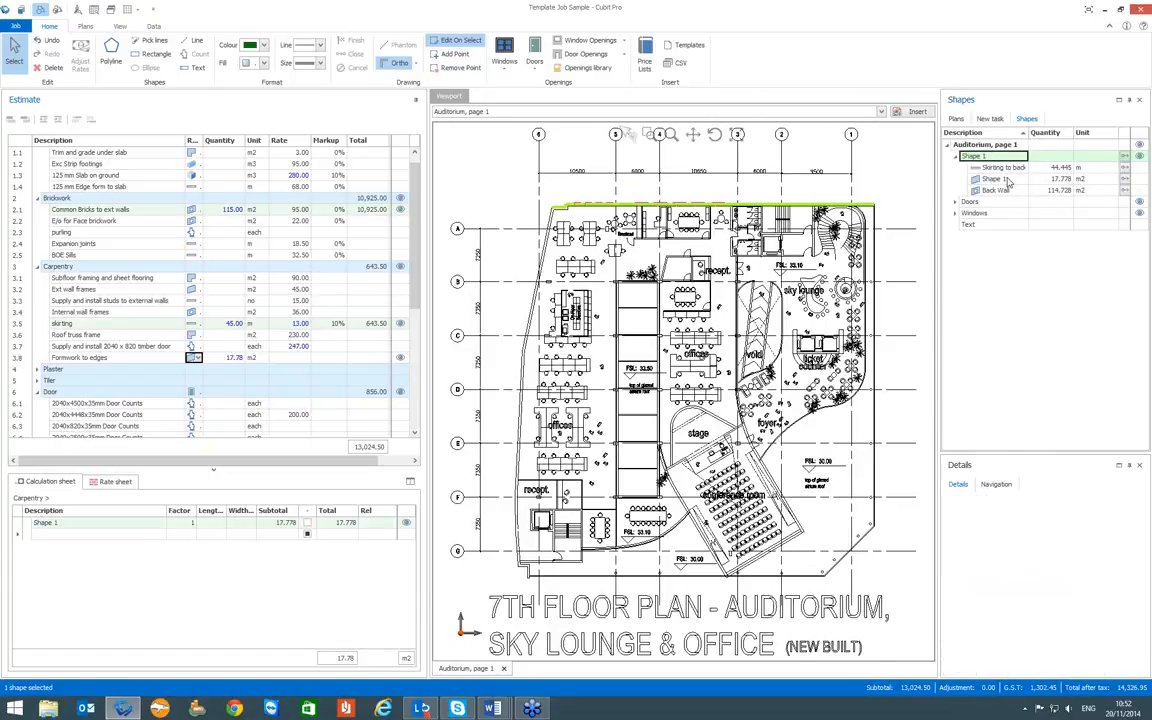
pyautogui.click(1008, 180)
pyautogui.write('formwork')
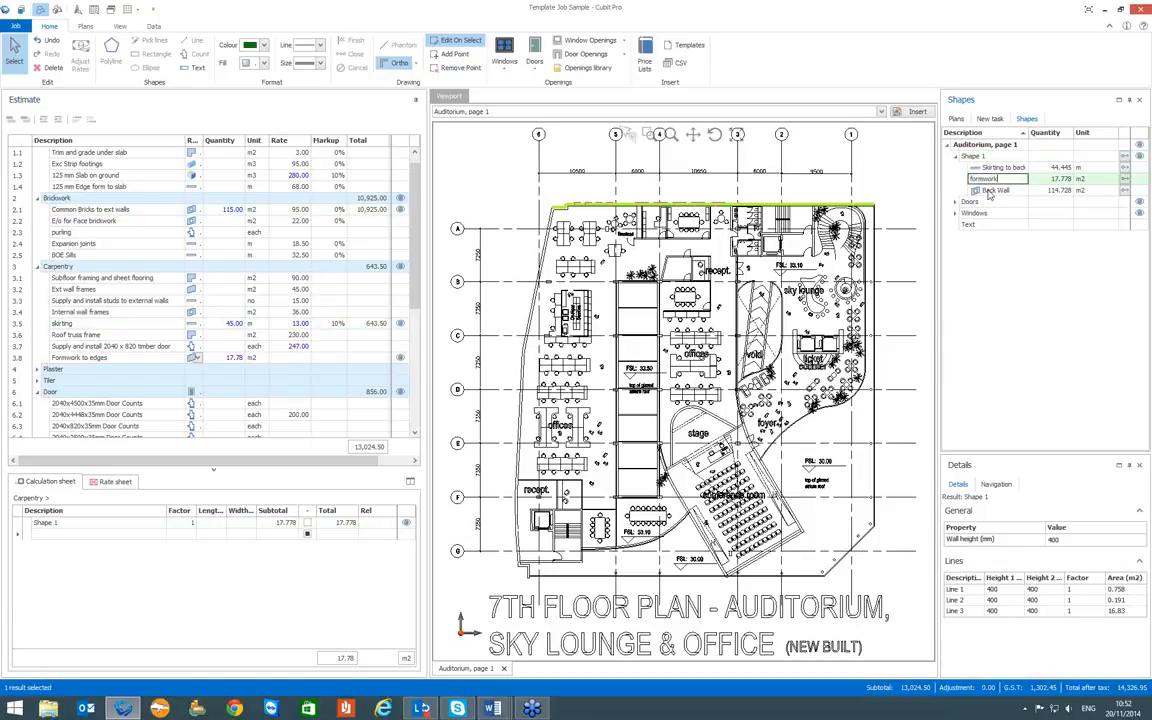
pyautogui.click(988, 193)
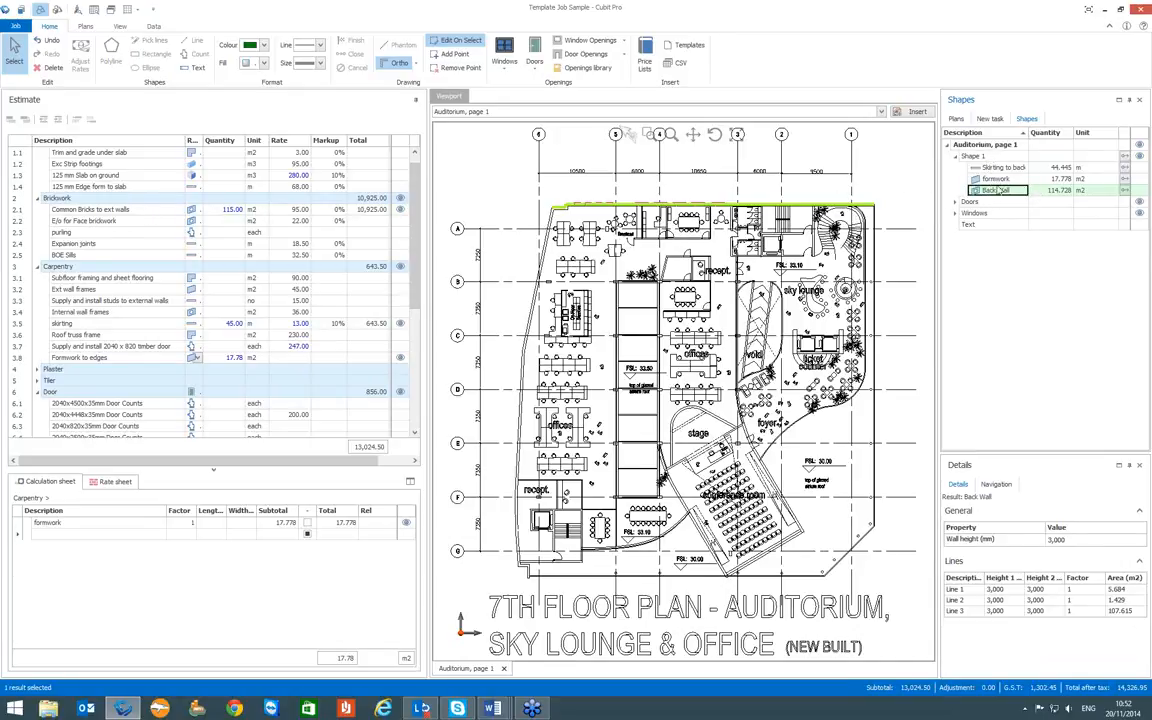
pyautogui.click(995, 179)
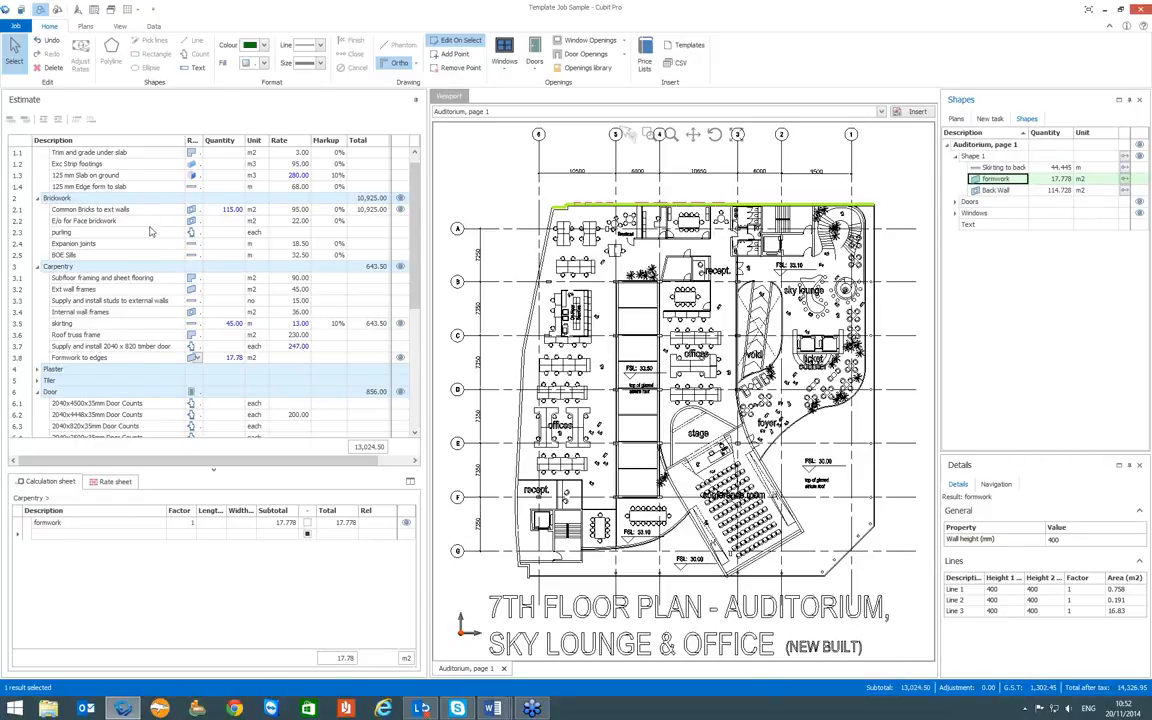
# Measure Ceramic Floor tiles under Tiler with a rectangle named Bed1, about 17.9 m2, over the uppermost bay of the glazed atrium roof
pyautogui.moveTo(414, 245); pyautogui.dragTo(416, 230)
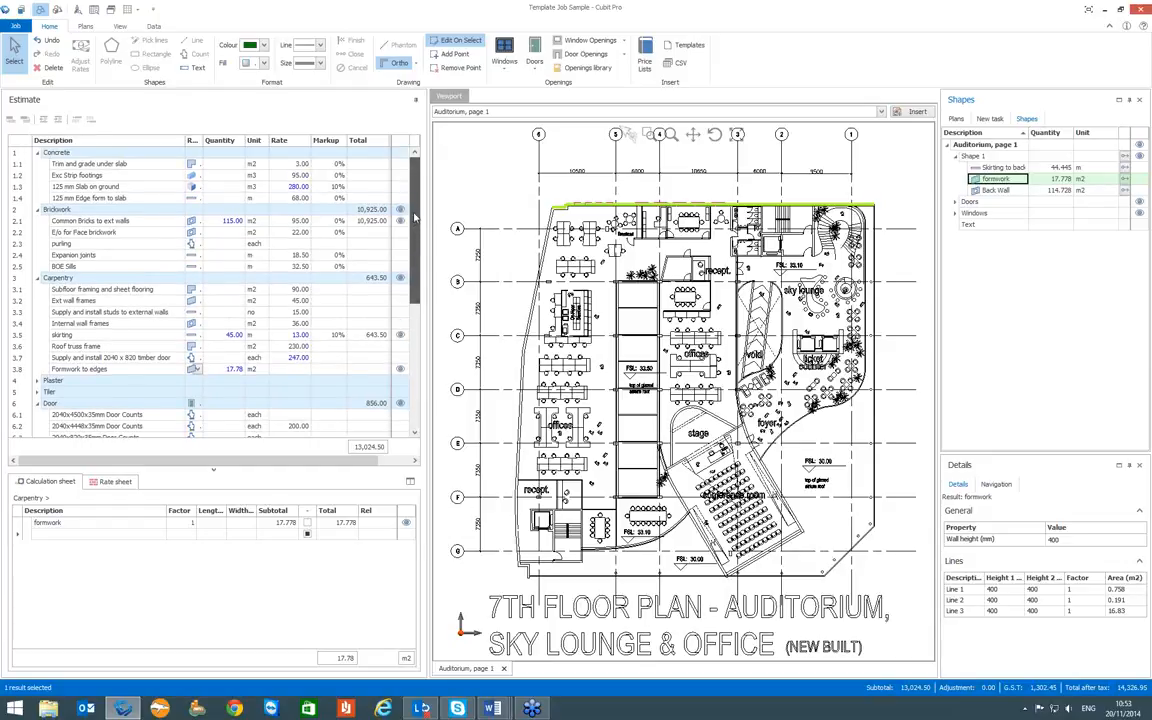
pyautogui.click(37, 391)
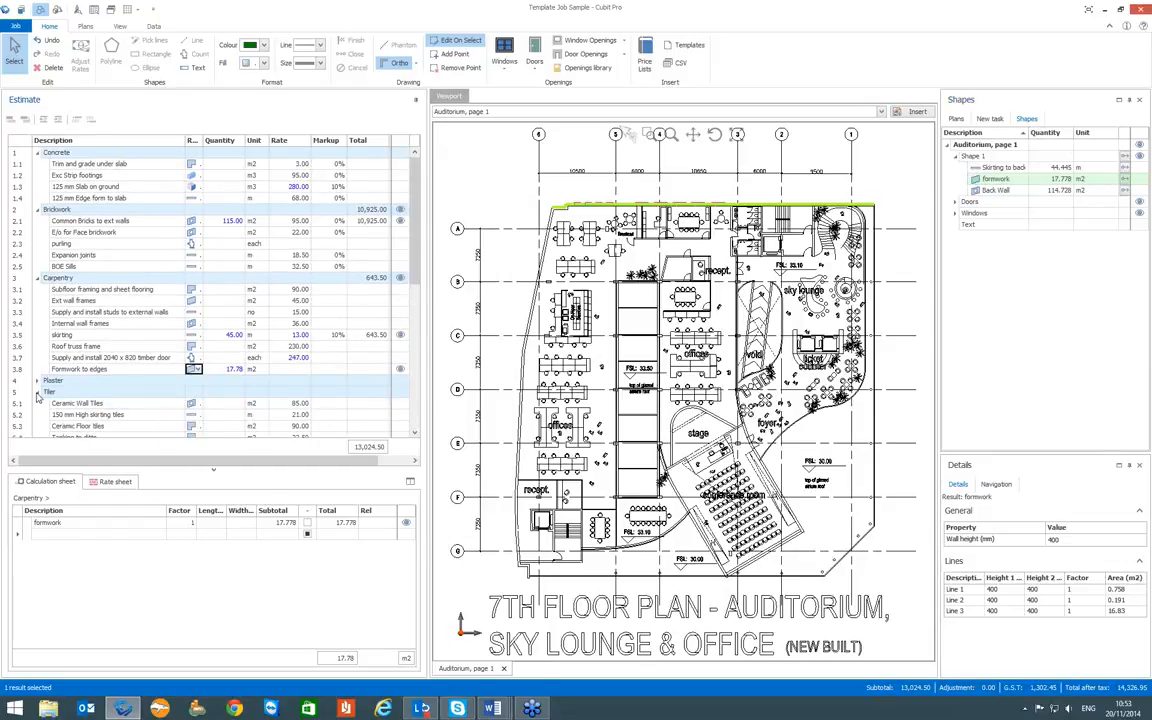
pyautogui.scroll(-3, 380, 300)
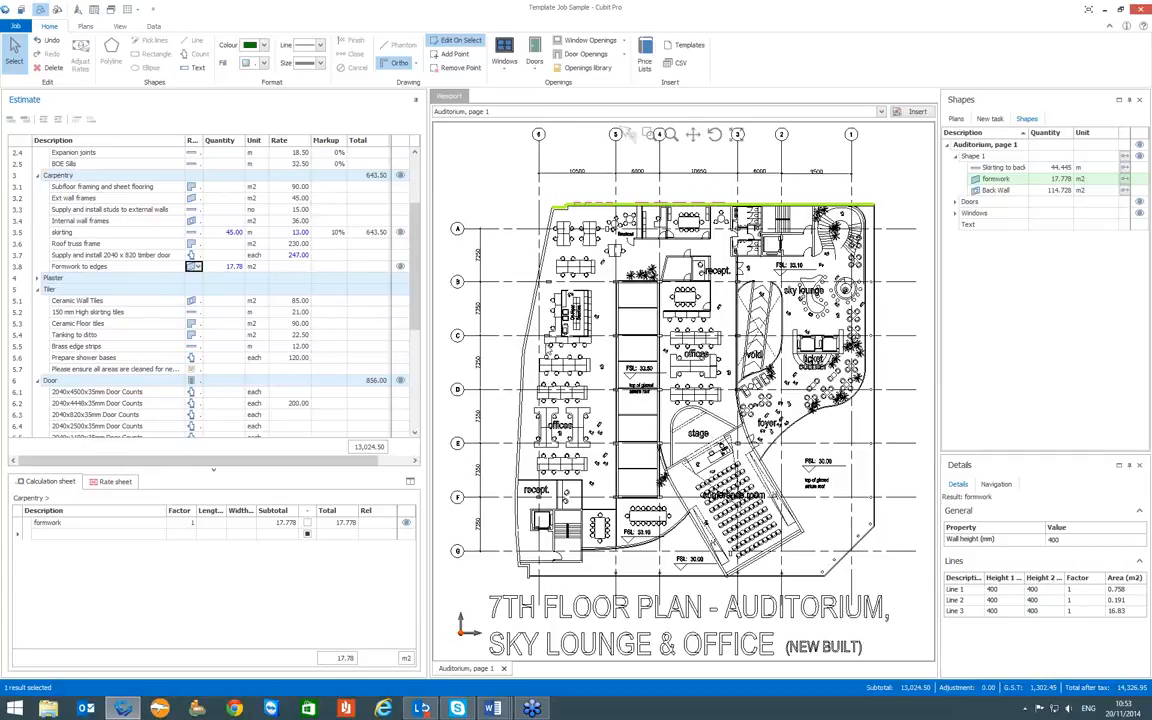
pyautogui.scroll(5, 626, 320)
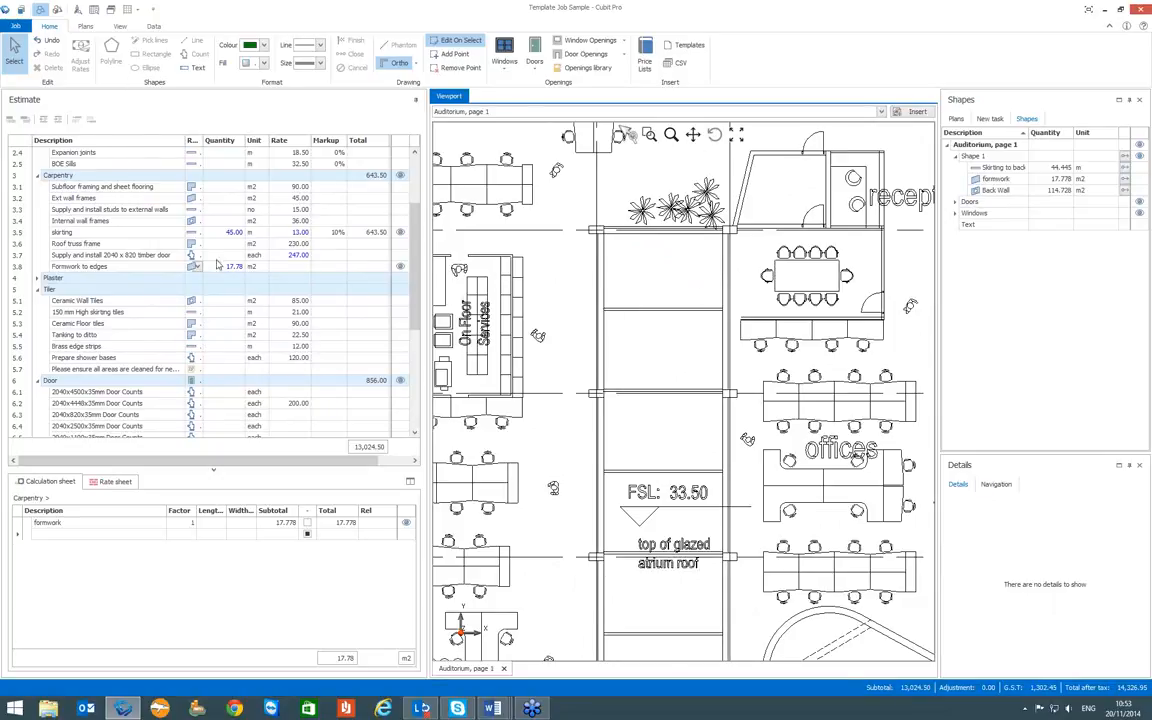
pyautogui.click(222, 324)
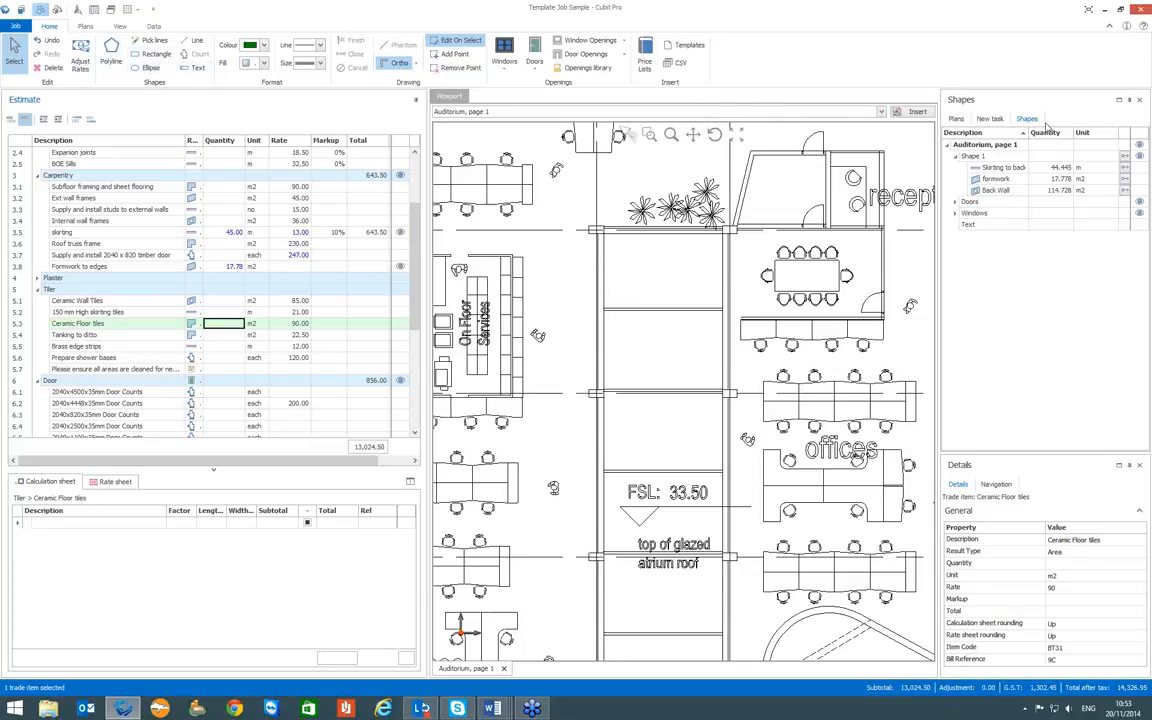
pyautogui.click(990, 118)
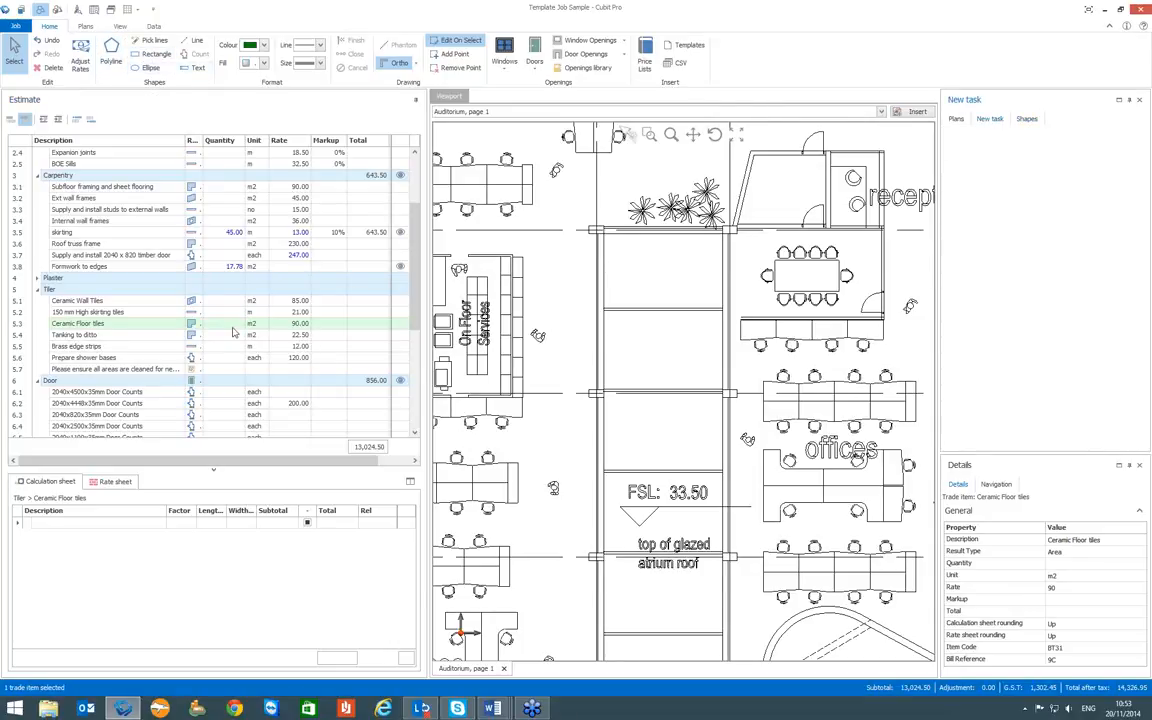
pyautogui.click(222, 323)
pyautogui.click(151, 57)
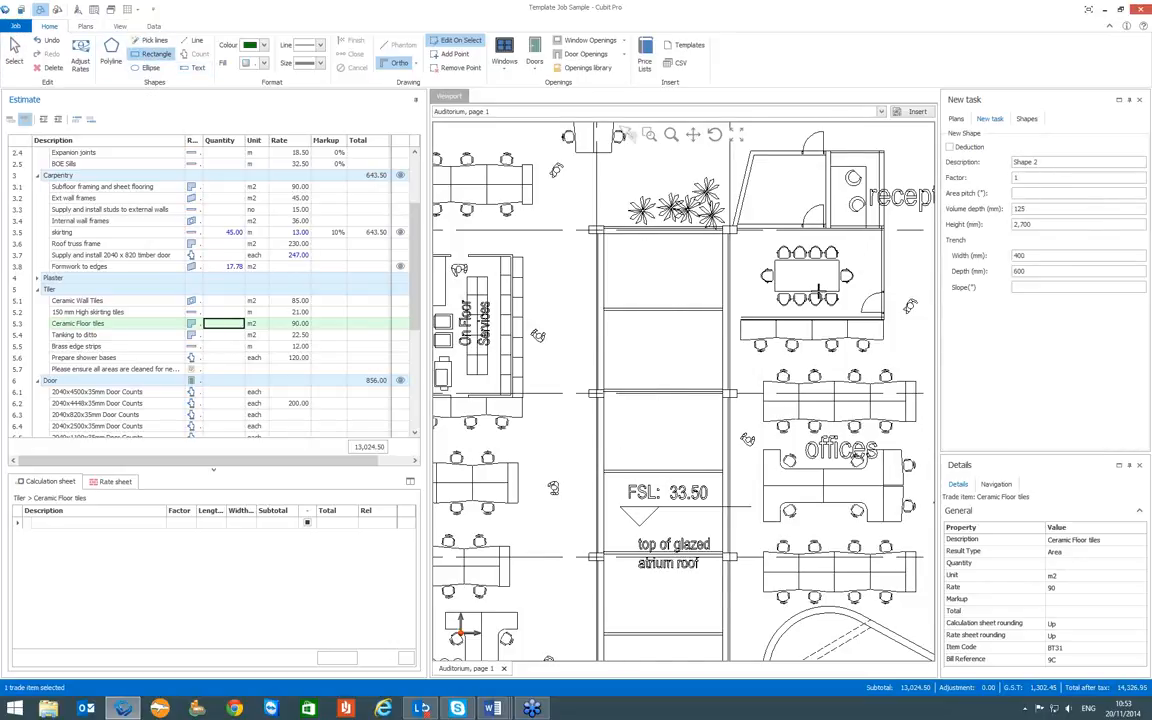
pyautogui.click(1048, 162)
pyautogui.write('Bed1')
pyautogui.click(603, 232)
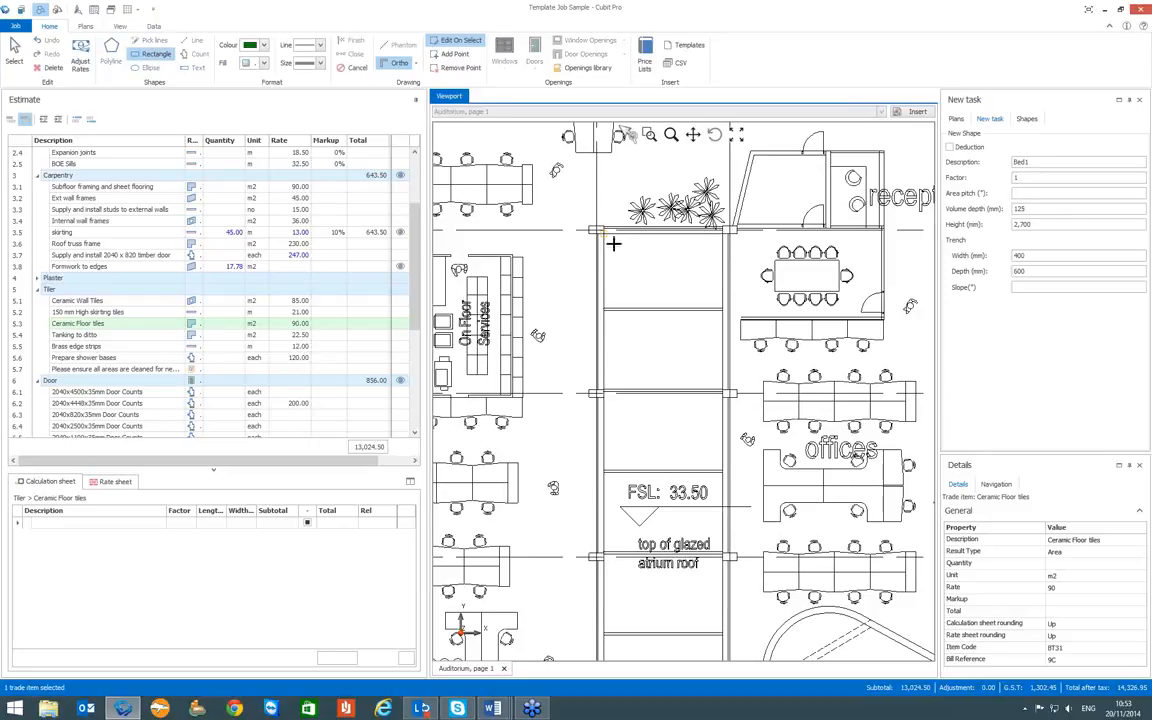
pyautogui.click(721, 310)
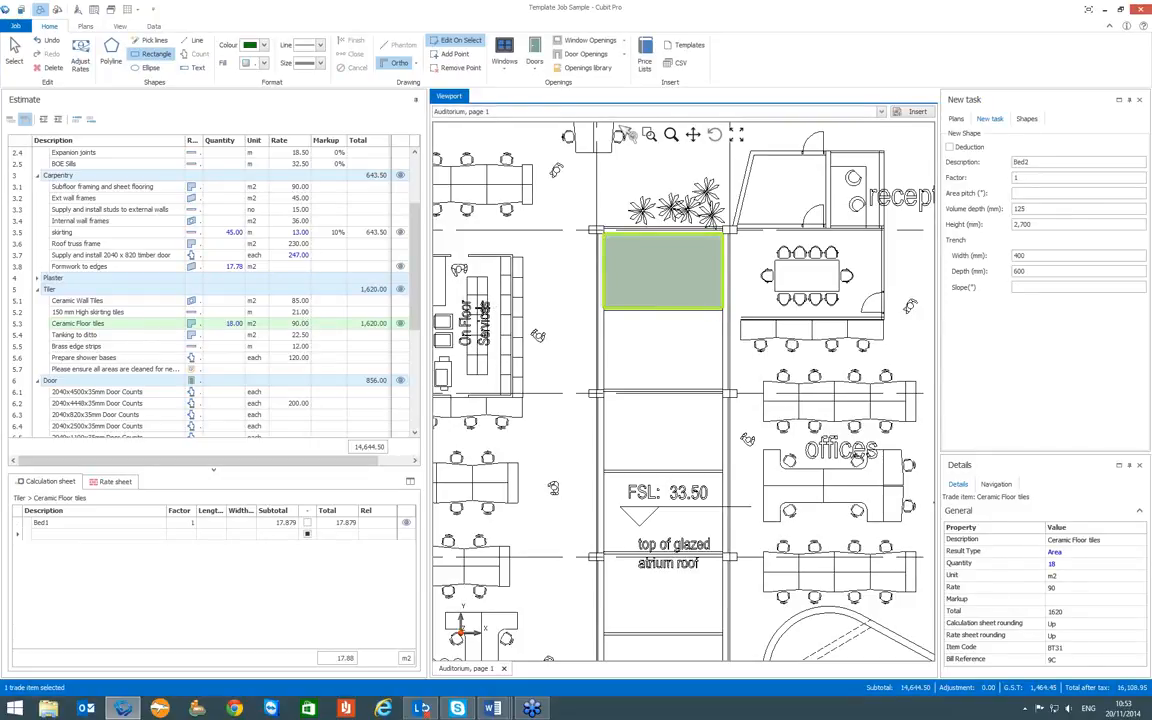
# Expand the Bed1 shape in the shapes list and inspect its area result
pyautogui.click(1027, 119)
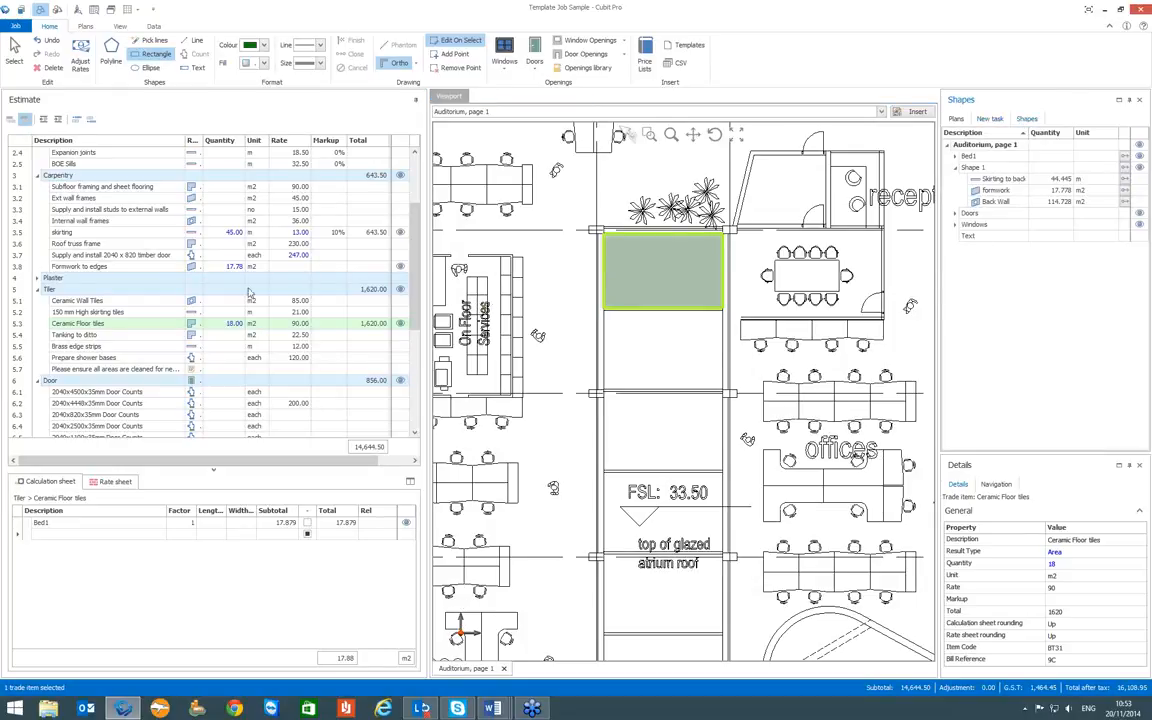
pyautogui.click(215, 336)
pyautogui.click(222, 323)
pyautogui.click(955, 157)
pyautogui.click(993, 168)
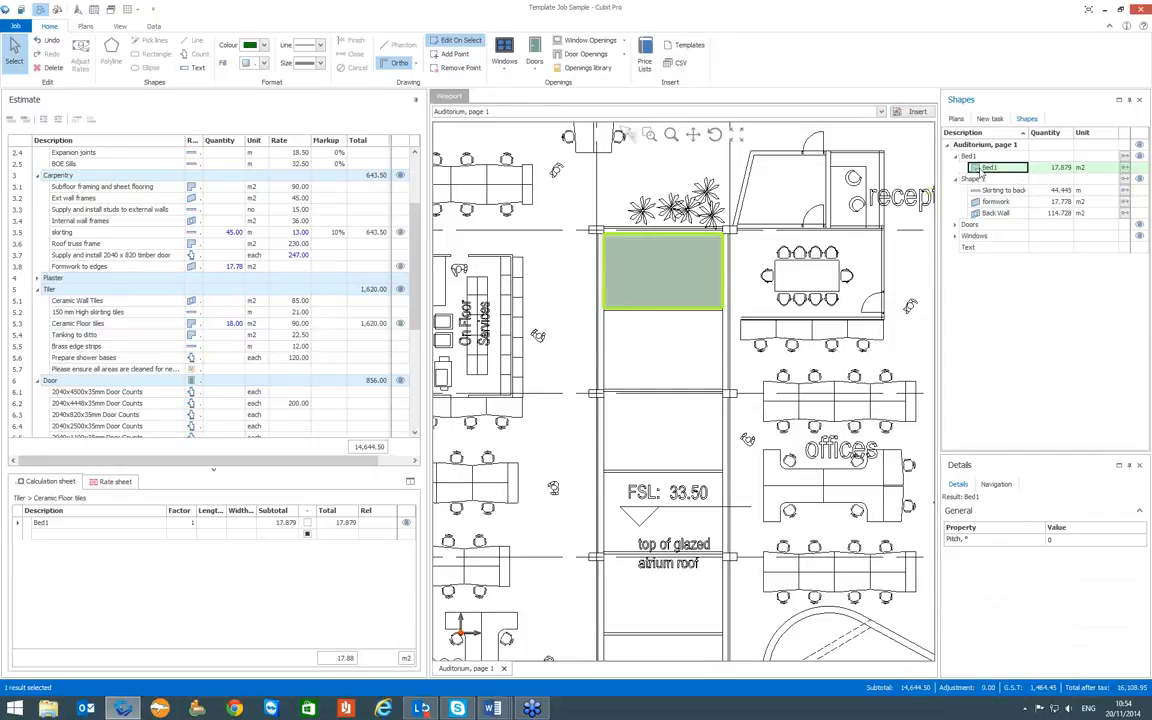
# Copy the Bed1 shape onto the second bay of the glazed atrium roof and rename the copy Bed2
pyautogui.click(1040, 157)
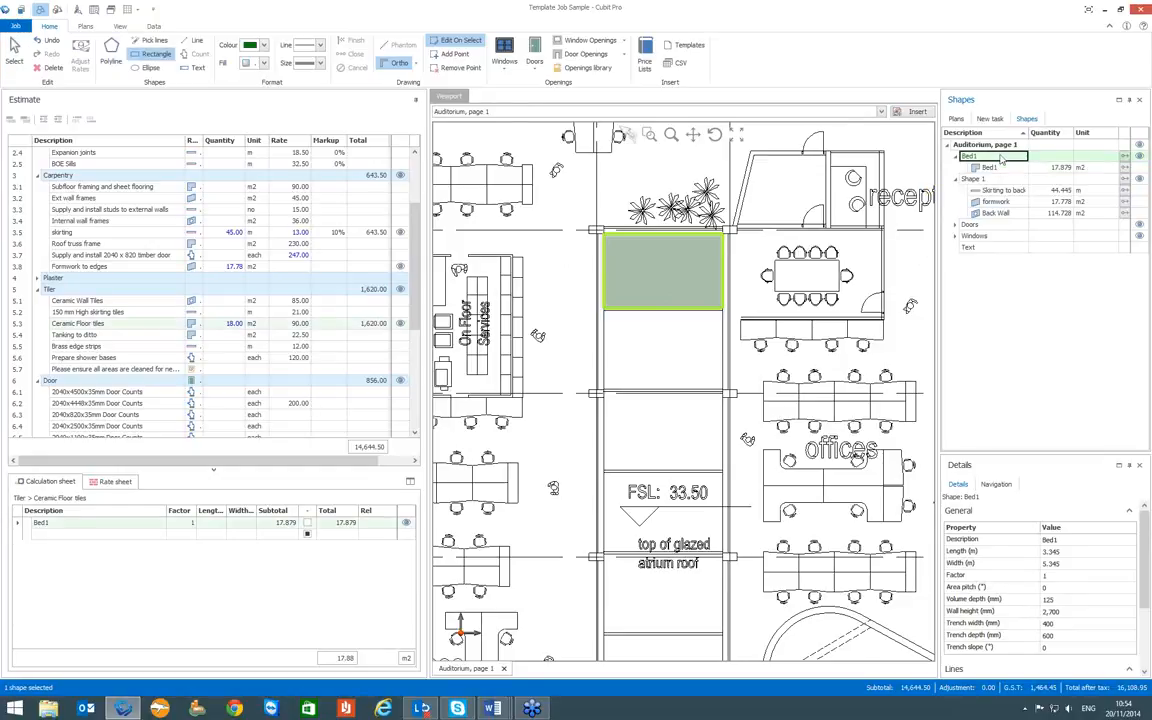
pyautogui.click(662, 352)
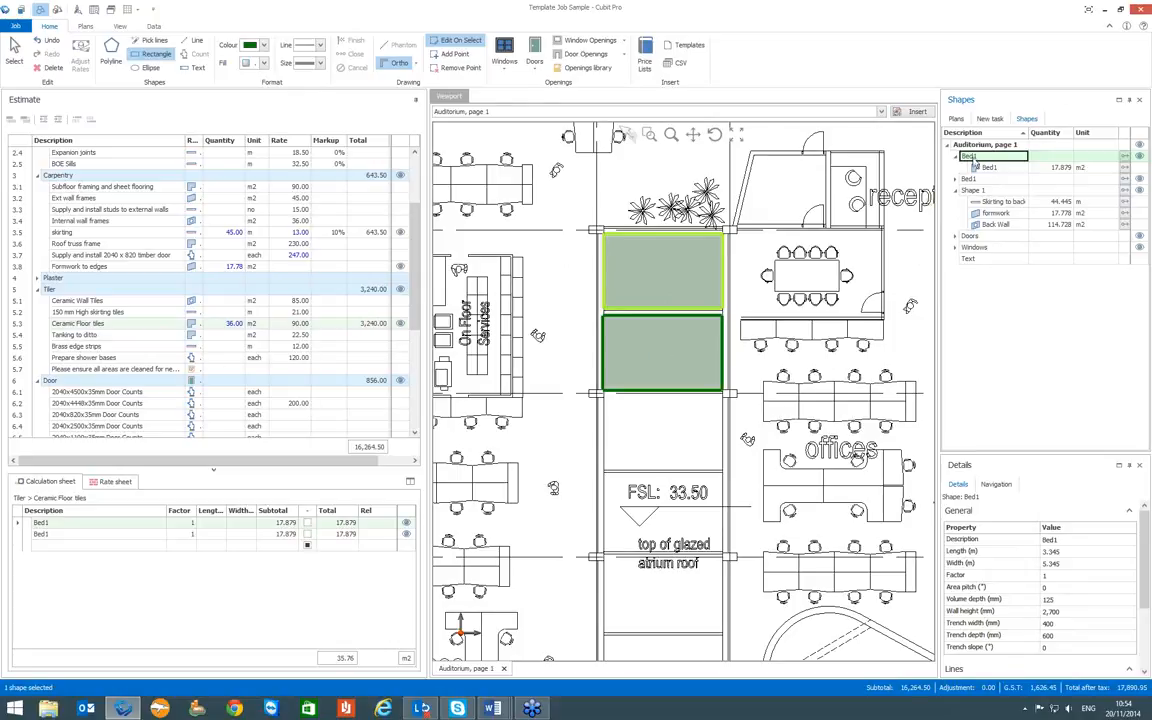
pyautogui.click(975, 179)
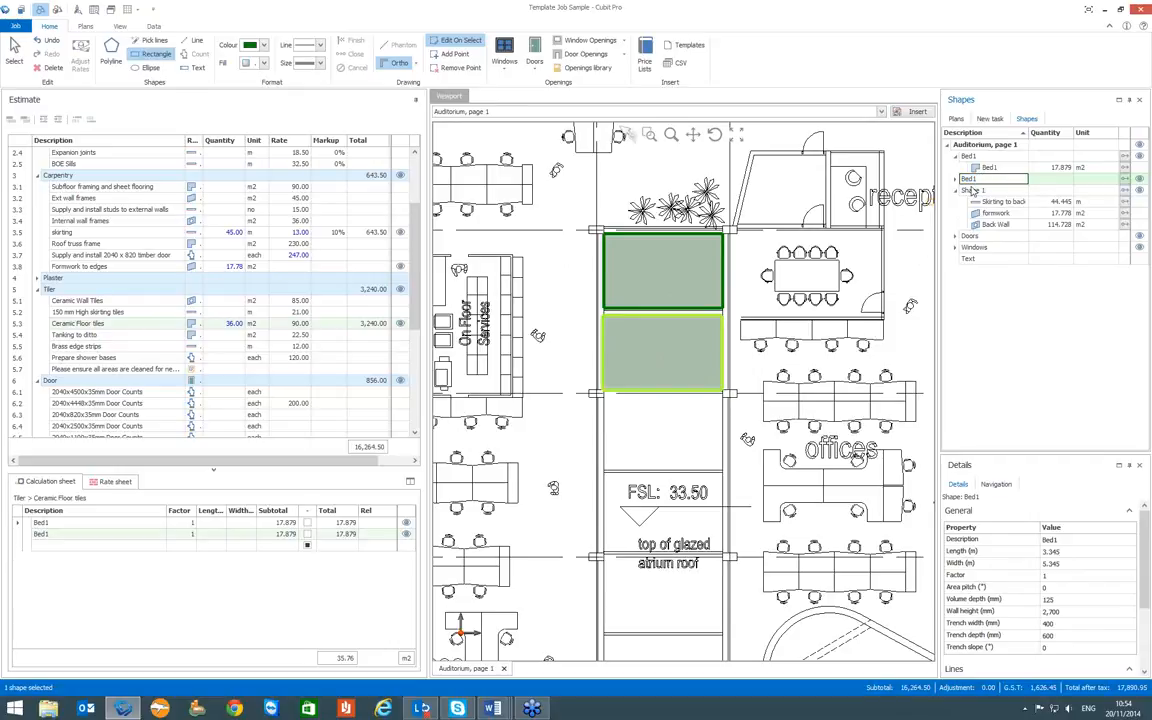
pyautogui.click(972, 191)
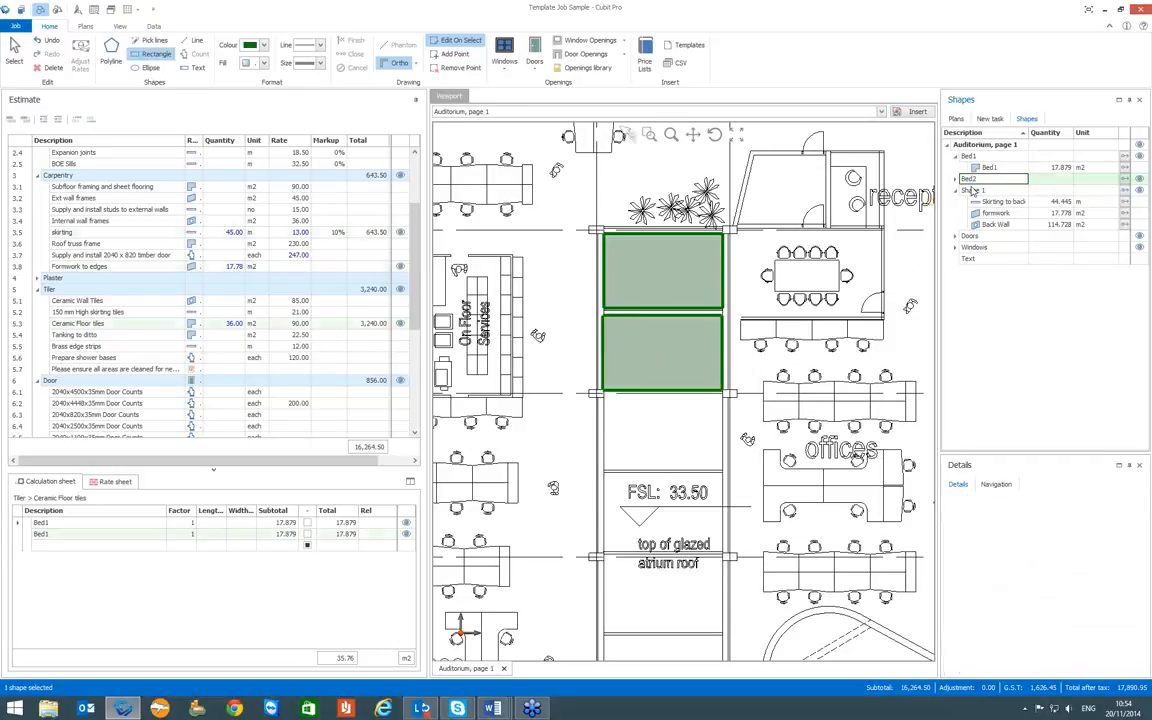
# Paste another copy of the Bed1 shape and move it into the third bay, directly below Bed2
pyautogui.click(970, 157)
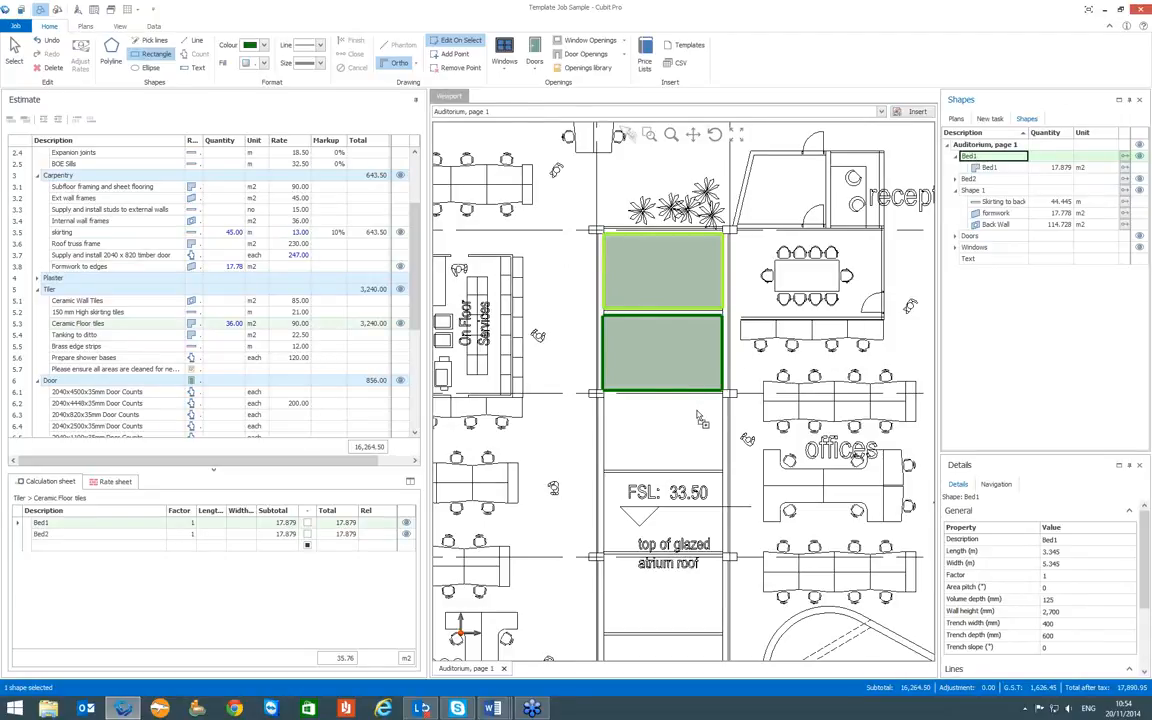
pyautogui.hotkey('ctrl', 'v')
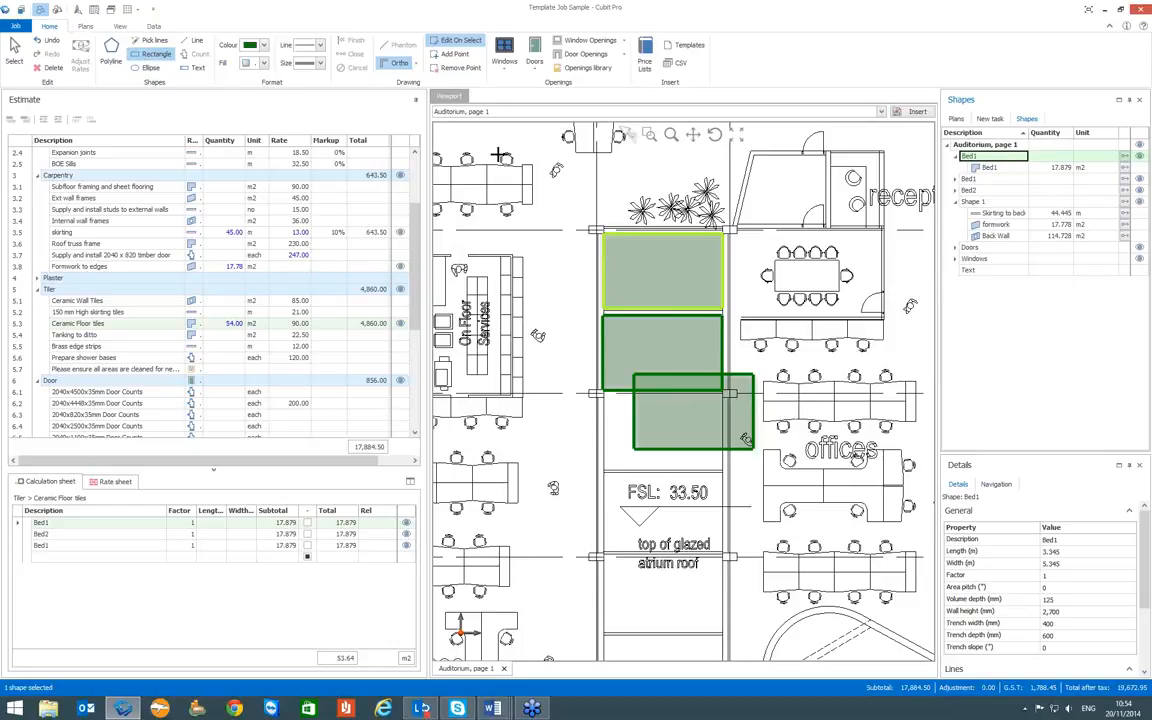
pyautogui.click(14, 50)
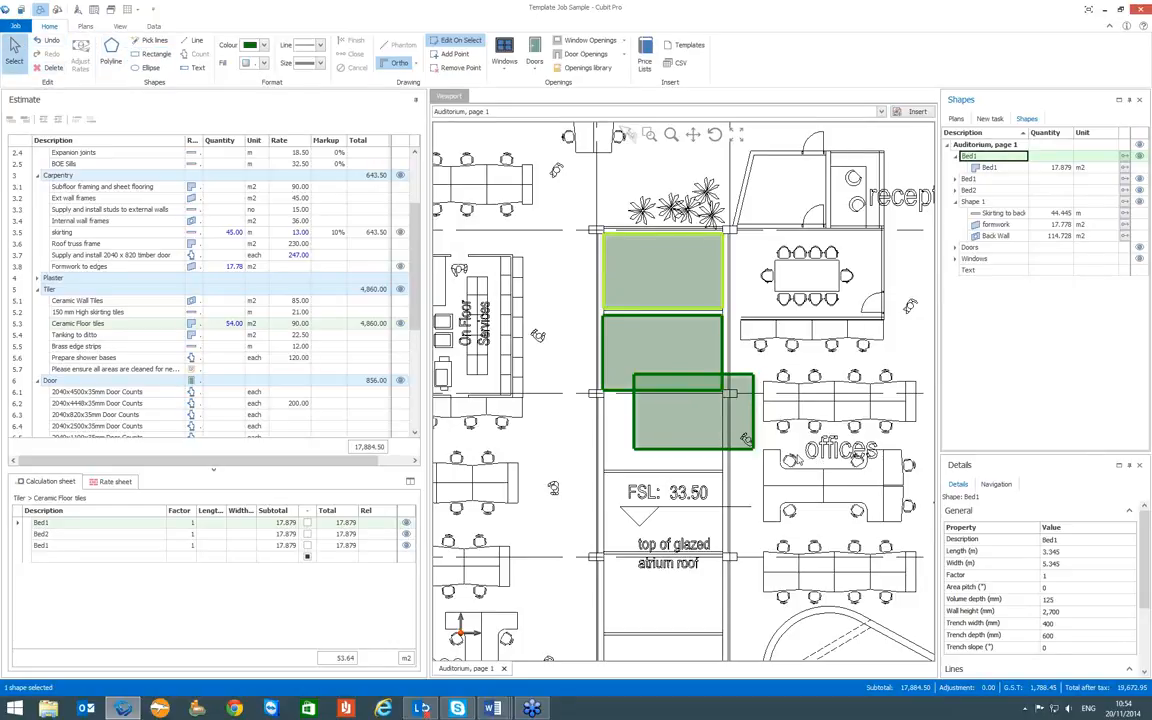
pyautogui.click(691, 412)
pyautogui.moveTo(691, 412); pyautogui.dragTo(660, 432)
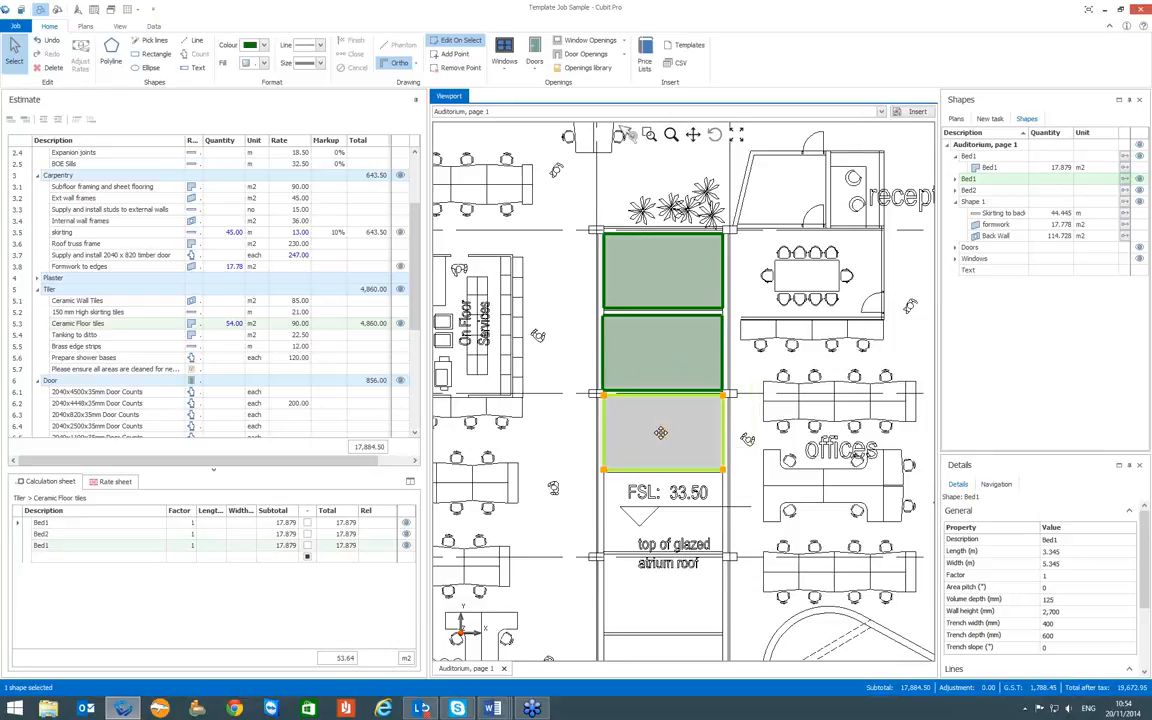
pyautogui.click(776, 304)
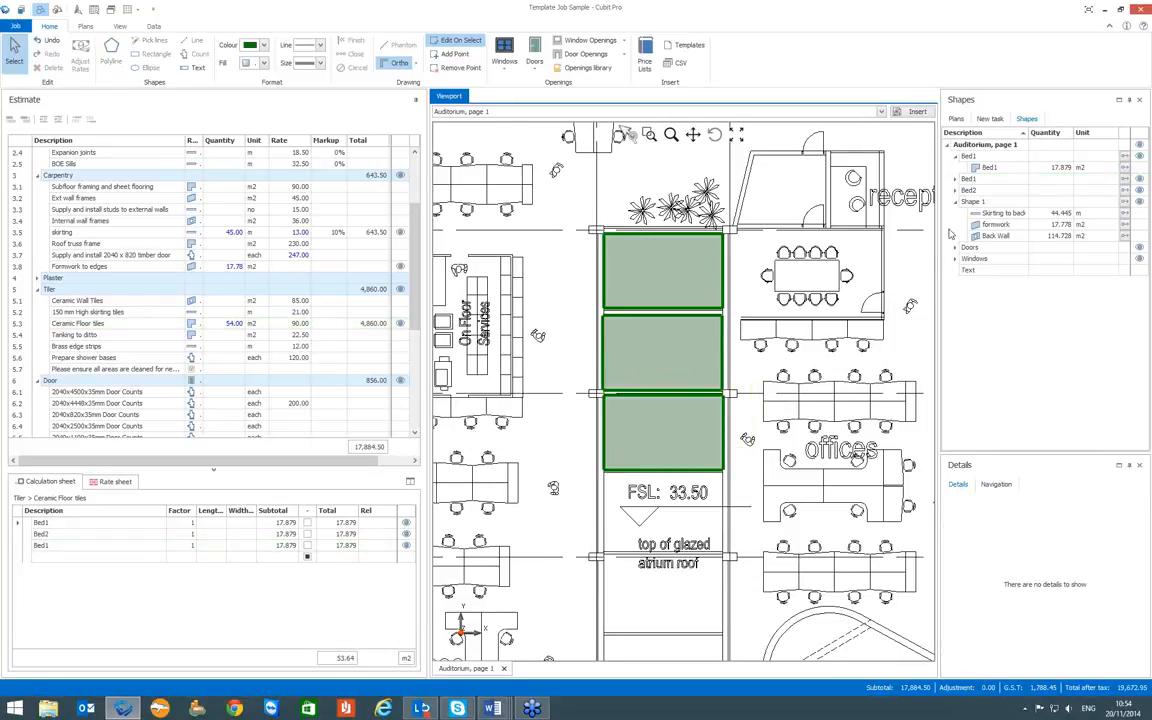
# Rename the third bay's shape as Bed3 and highlight all shapes measured under Ceramic Floor tiles
pyautogui.click(981, 181)
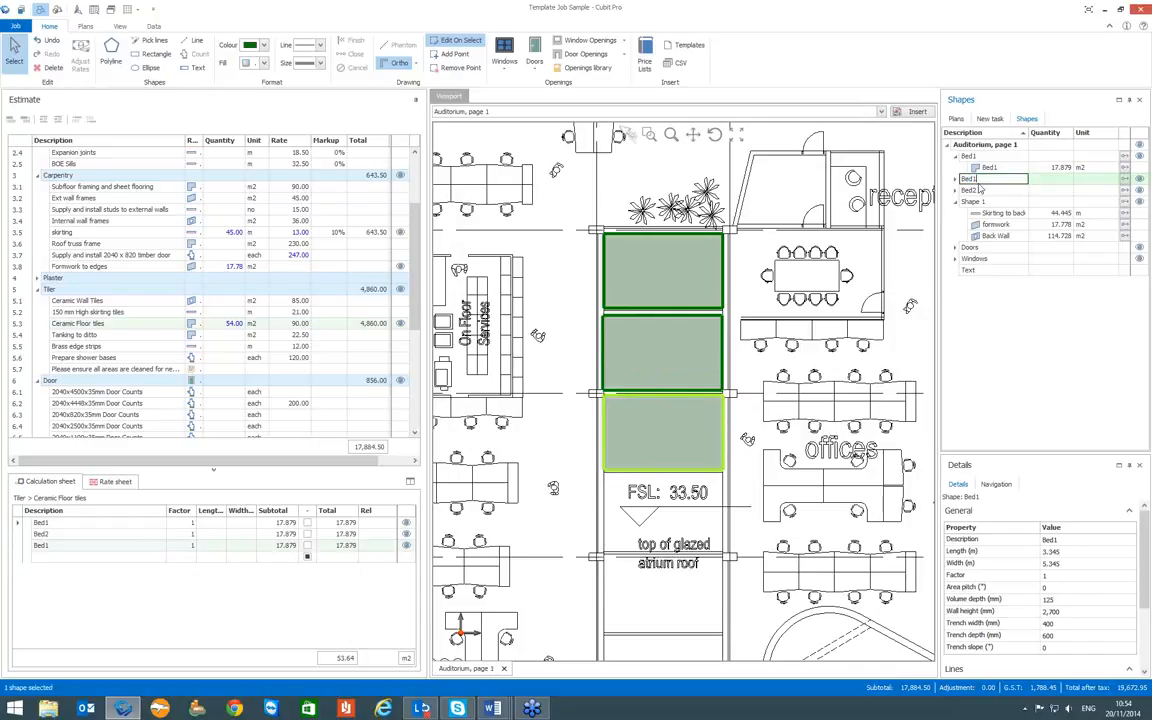
pyautogui.write('Bed3')
pyautogui.click(971, 200)
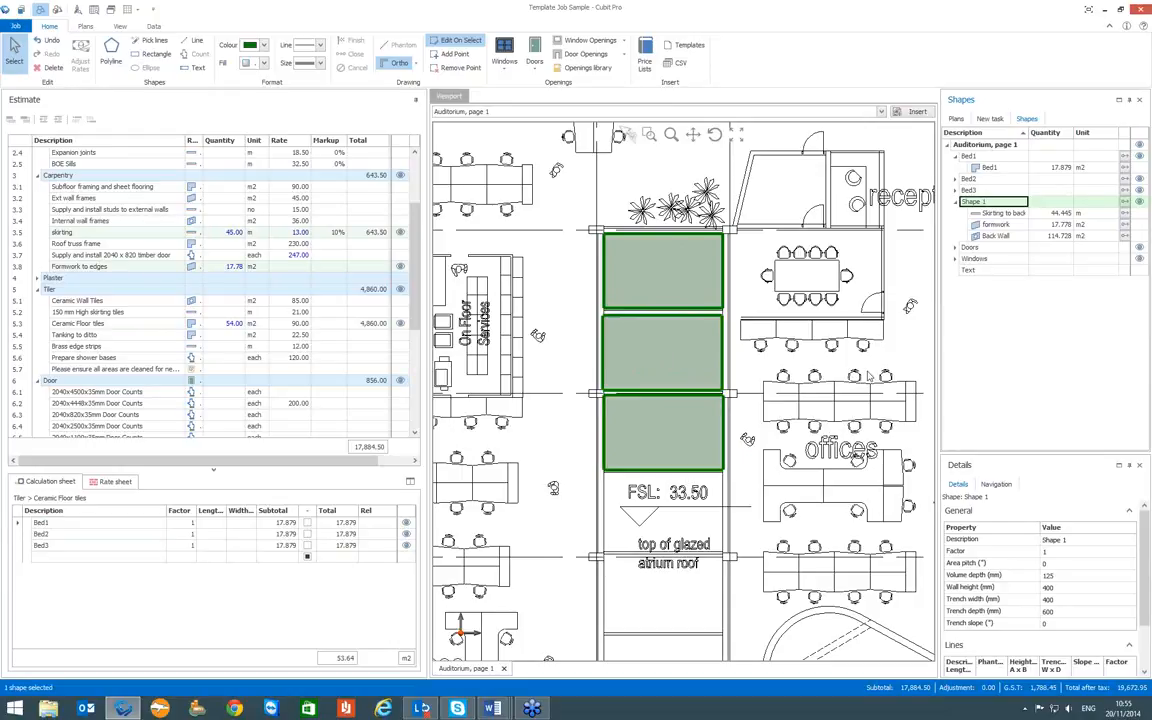
pyautogui.click(997, 289)
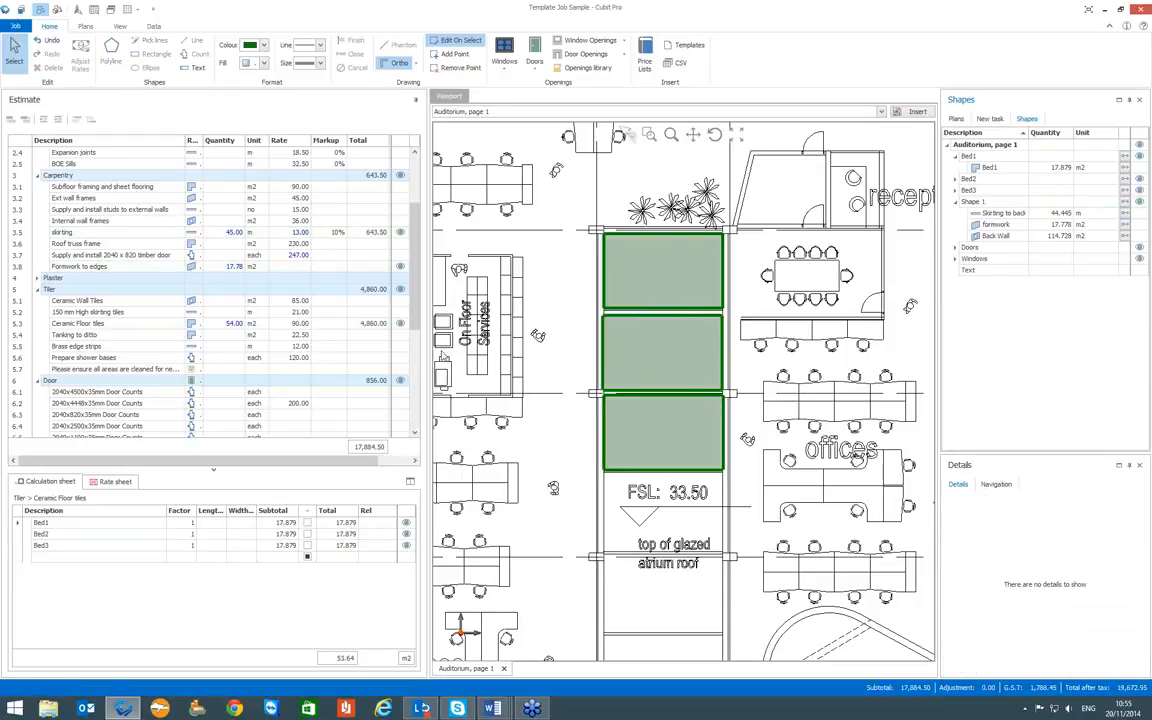
pyautogui.click(229, 326)
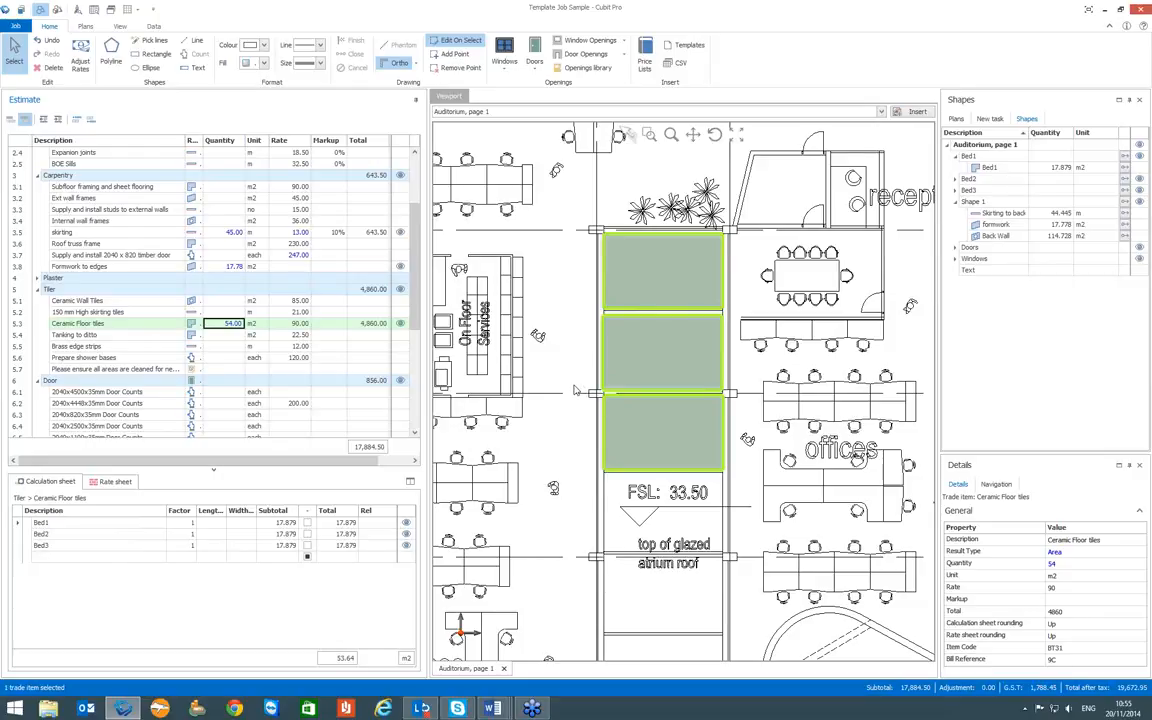
# Insert page 1 of 2-Floor plan.pdf into the job as a new plan
pyautogui.click(915, 112)
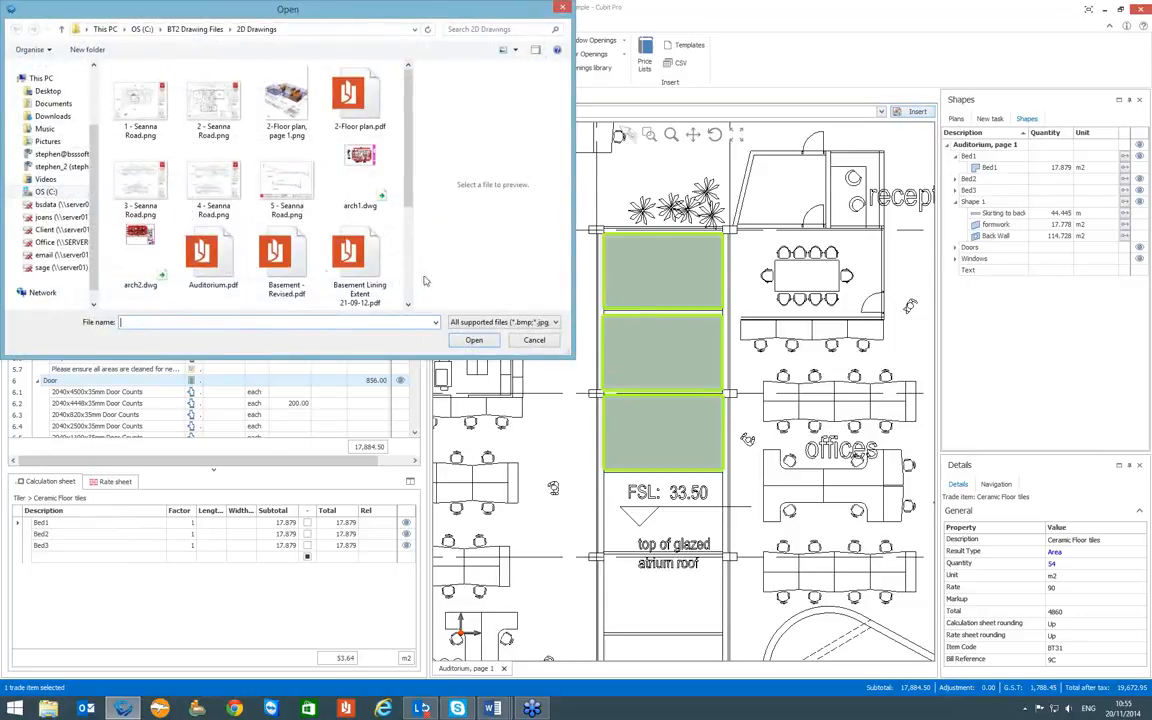
pyautogui.click(366, 116)
pyautogui.click(474, 340)
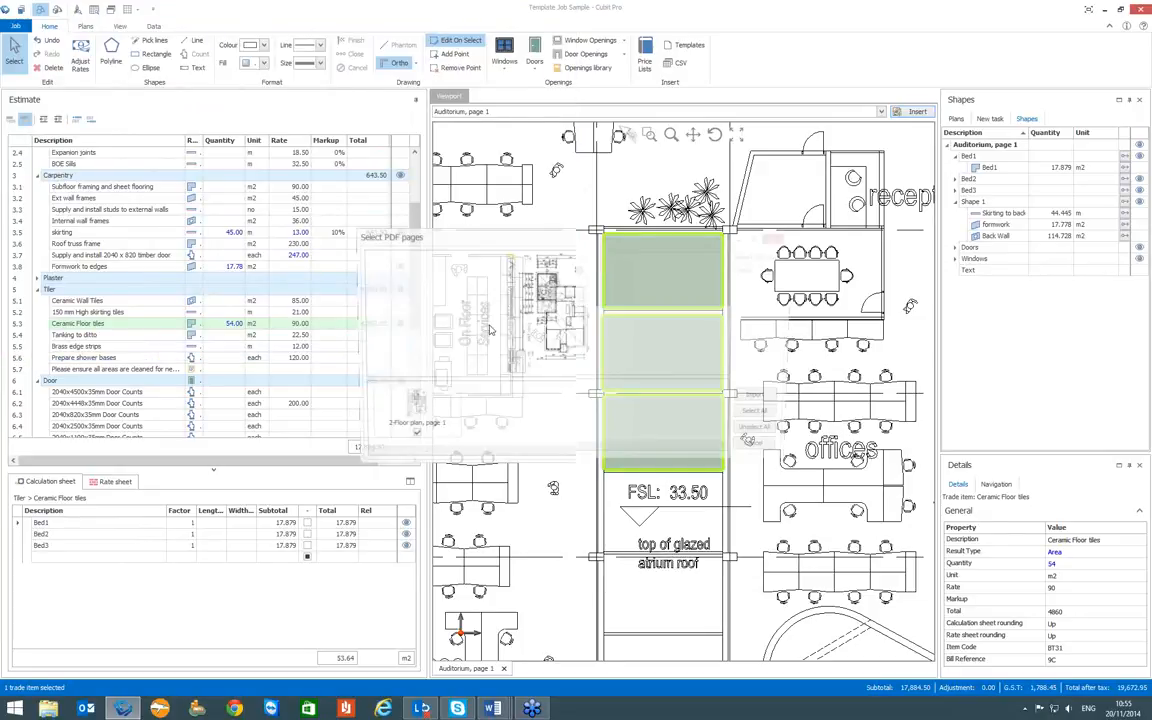
pyautogui.click(766, 399)
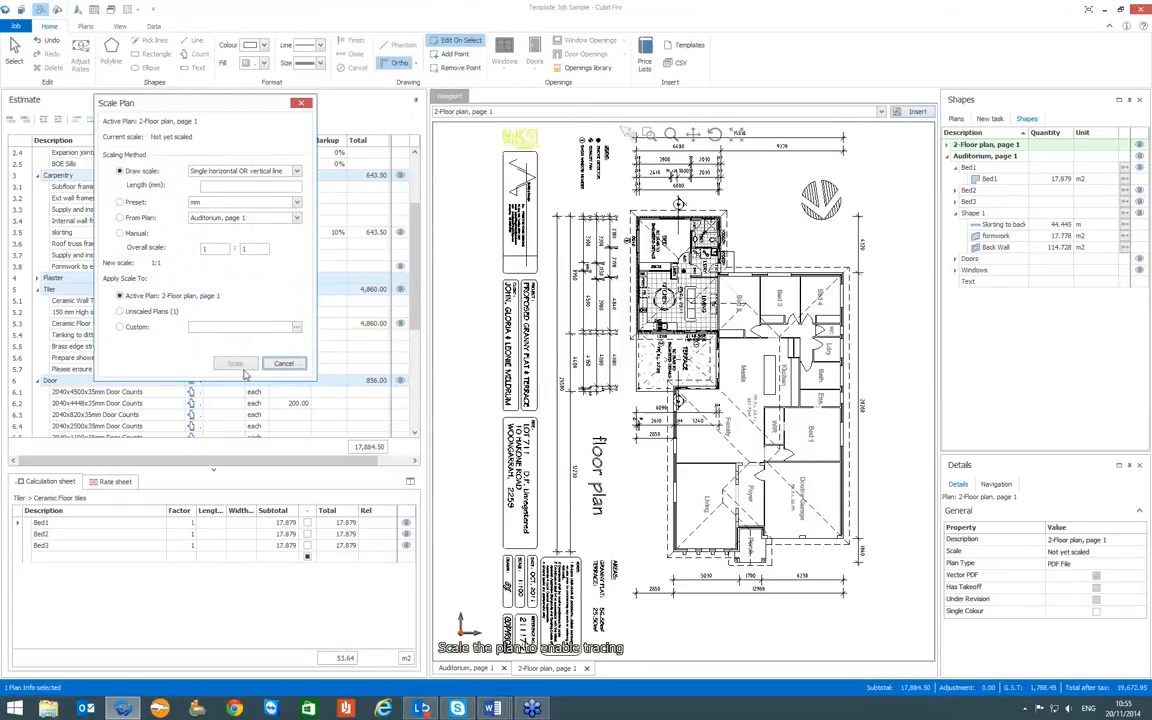
# Scale the new floor plan by tracing its upper 9330 dimension line and setting the length to 9330 mm
pyautogui.click(812, 146)
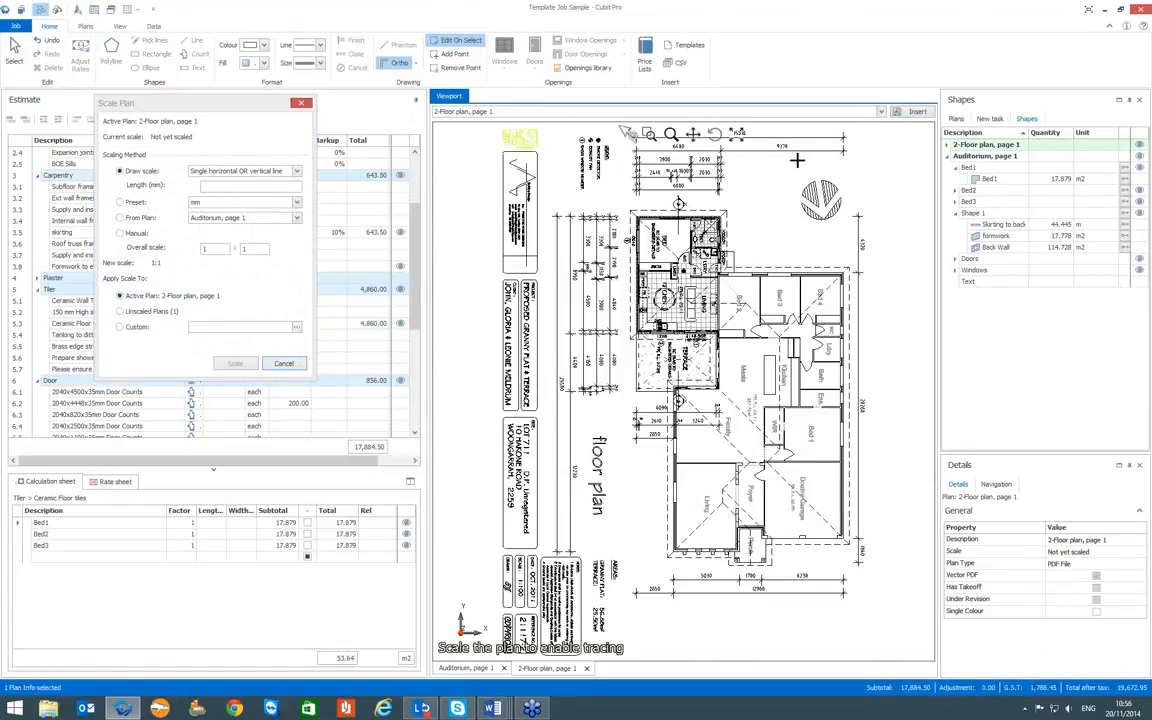
pyautogui.scroll(5, 797, 160)
pyautogui.scroll(-2, 745, 260)
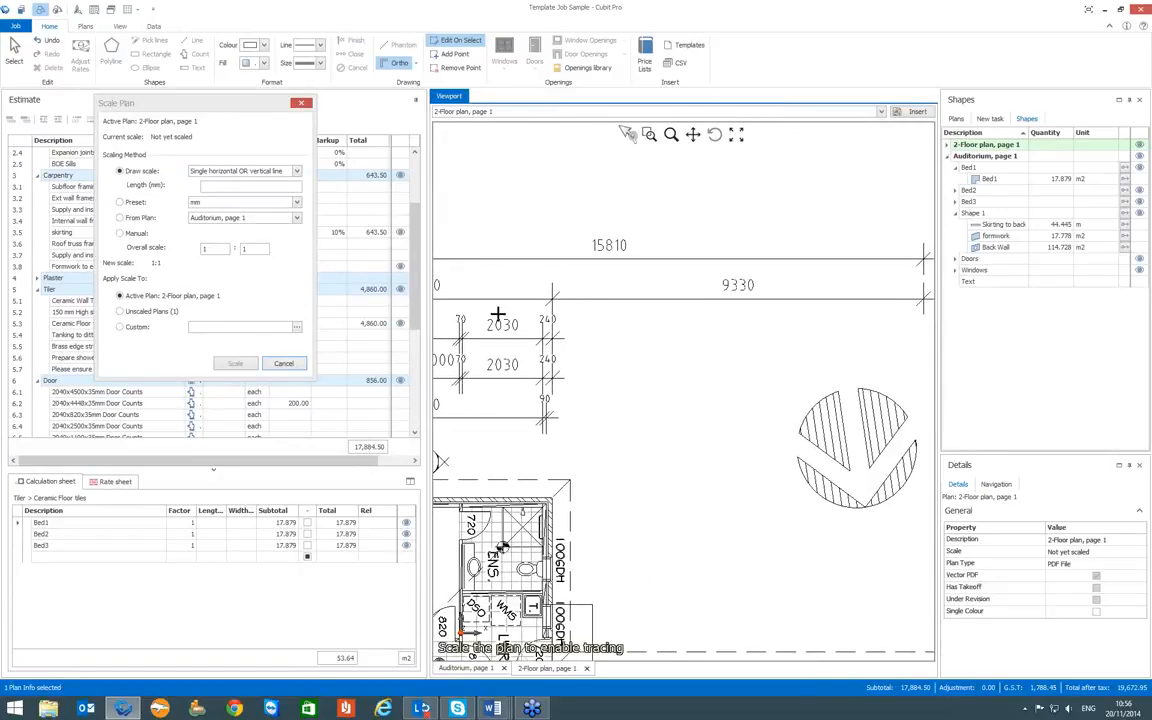
pyautogui.click(552, 298)
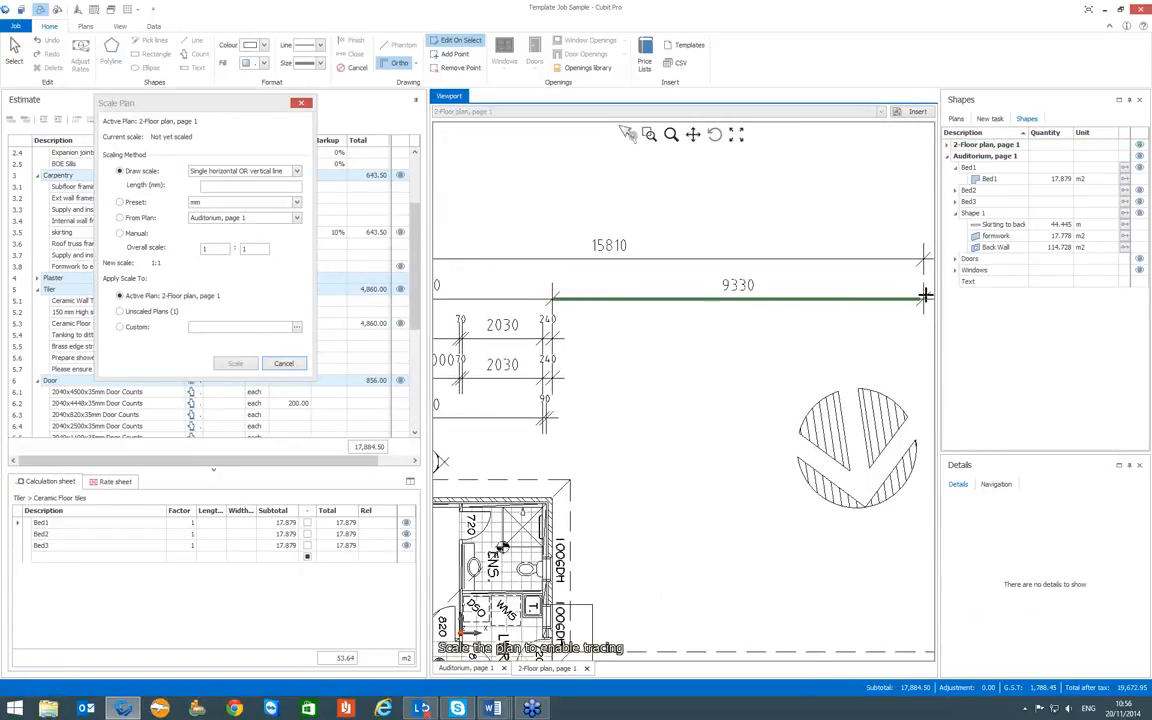
pyautogui.click(920, 298)
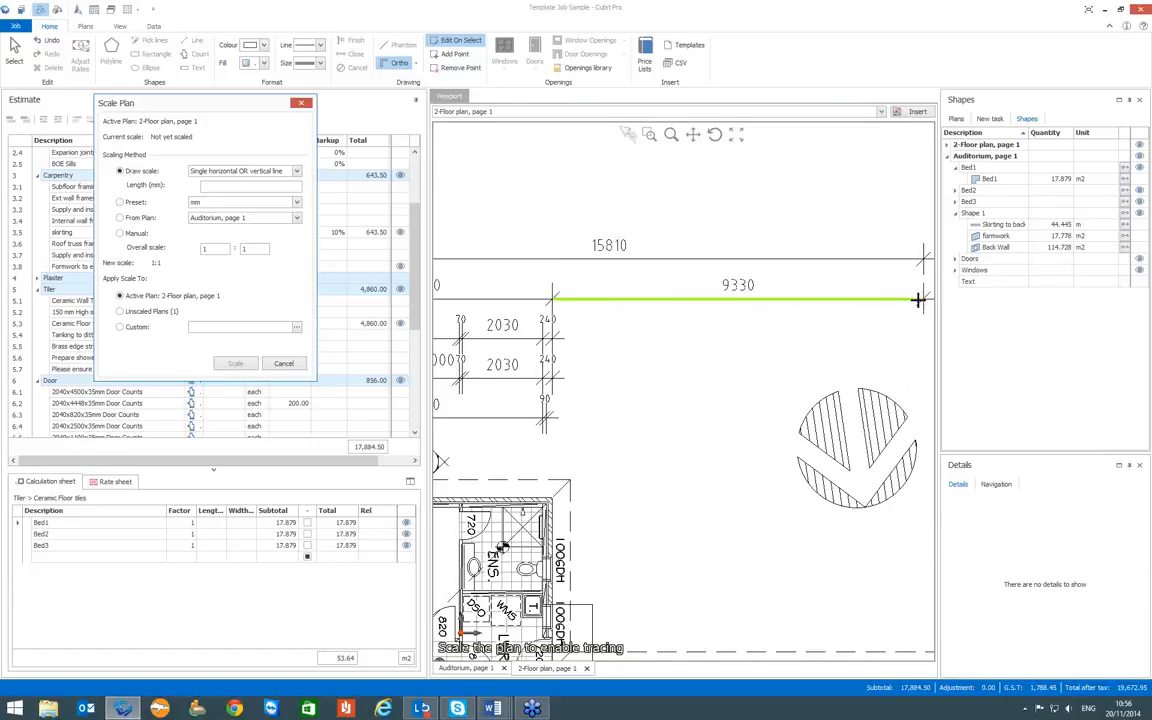
pyautogui.write('9330')
pyautogui.click(236, 363)
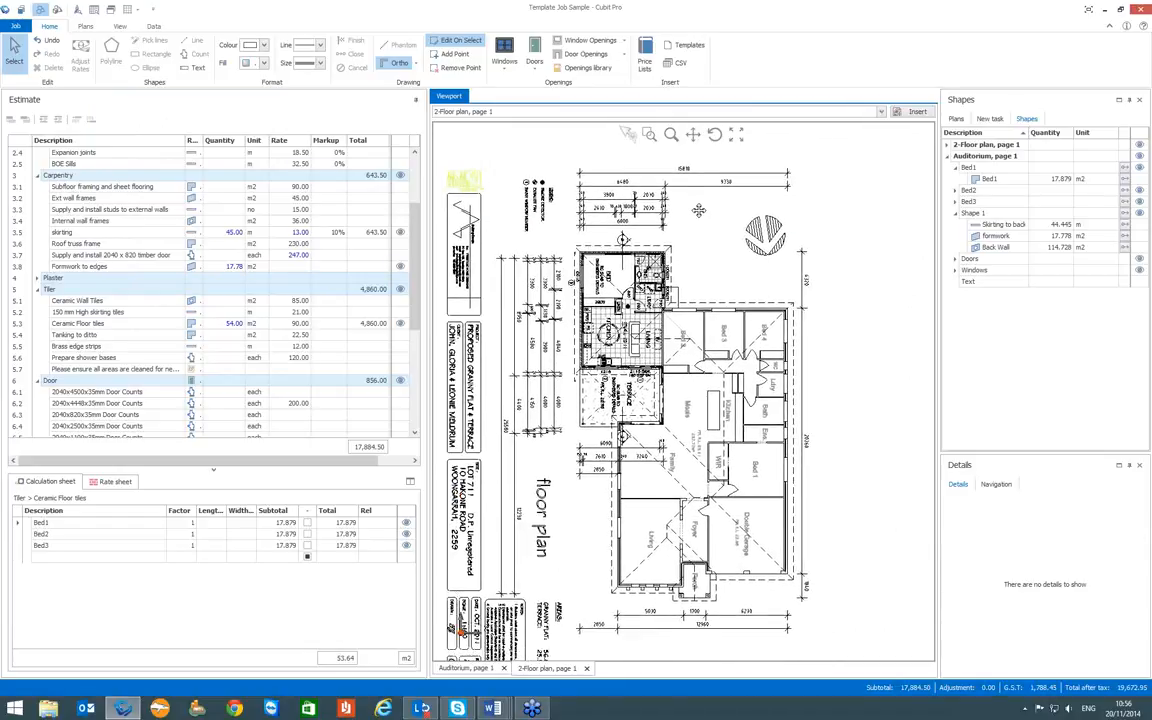
# Copy the Auditorium plan's Bed1 shape into the Bed 1 room of the 2-Floor plan
pyautogui.moveTo(699, 210); pyautogui.dragTo(712, 217)
pyautogui.click(479, 670)
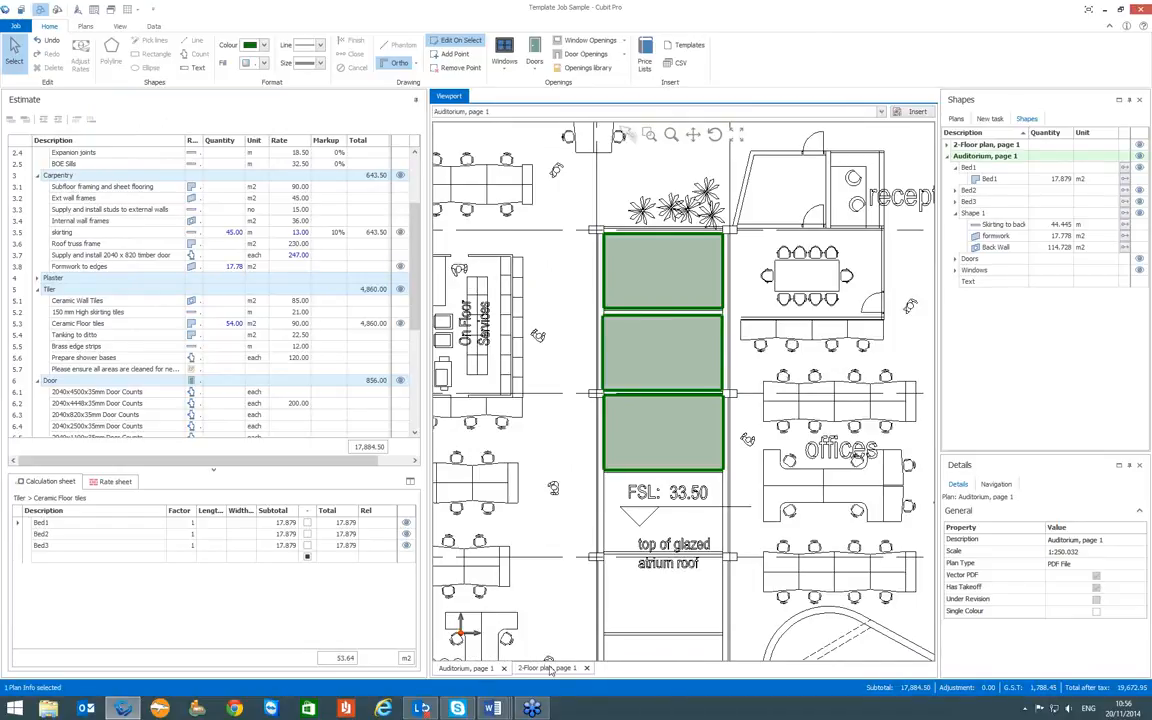
pyautogui.click(549, 669)
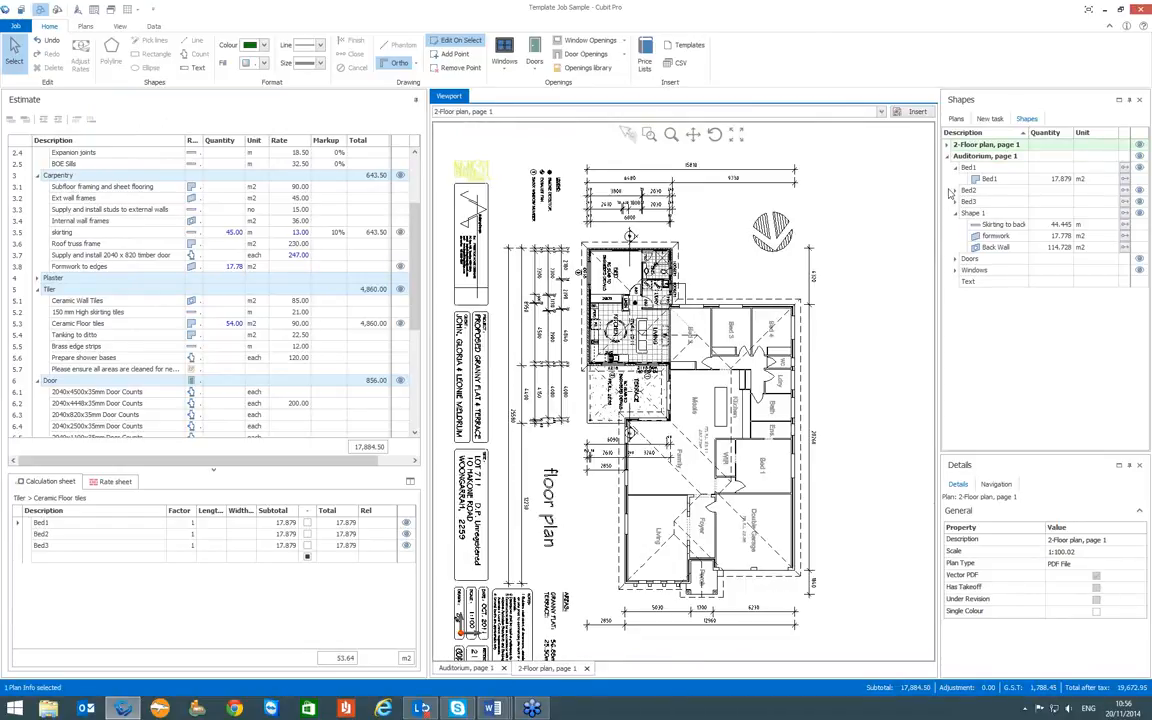
pyautogui.click(976, 168)
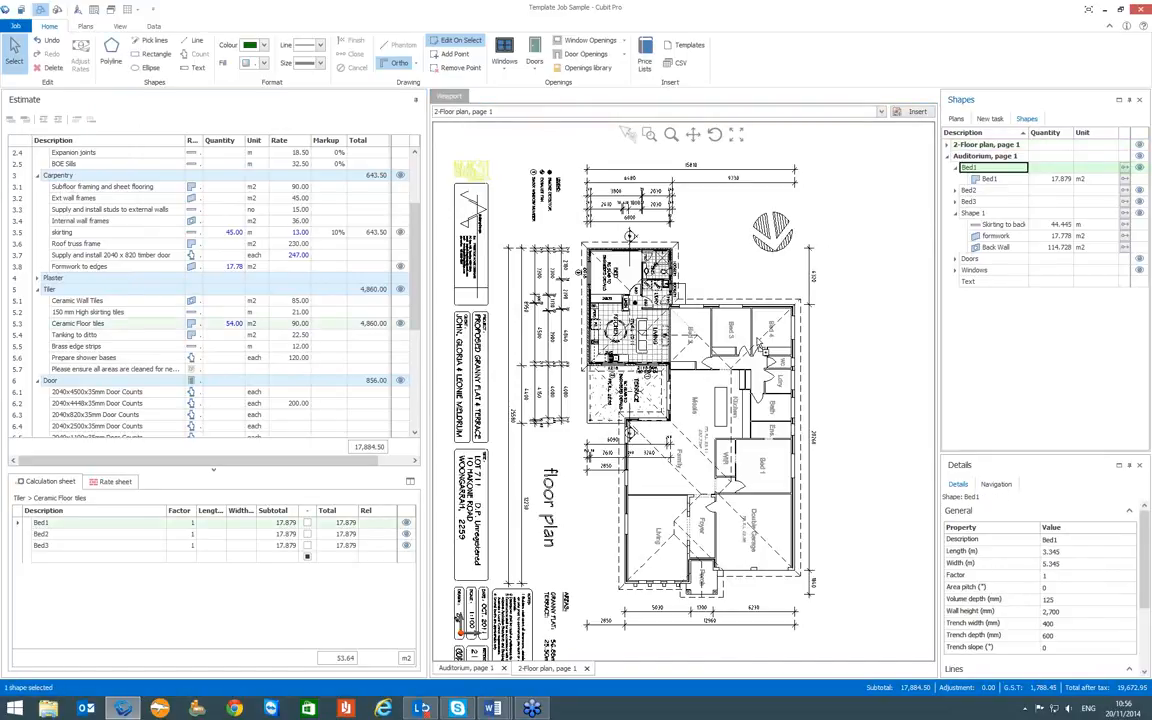
pyautogui.moveTo(762, 453); pyautogui.dragTo(762, 458)
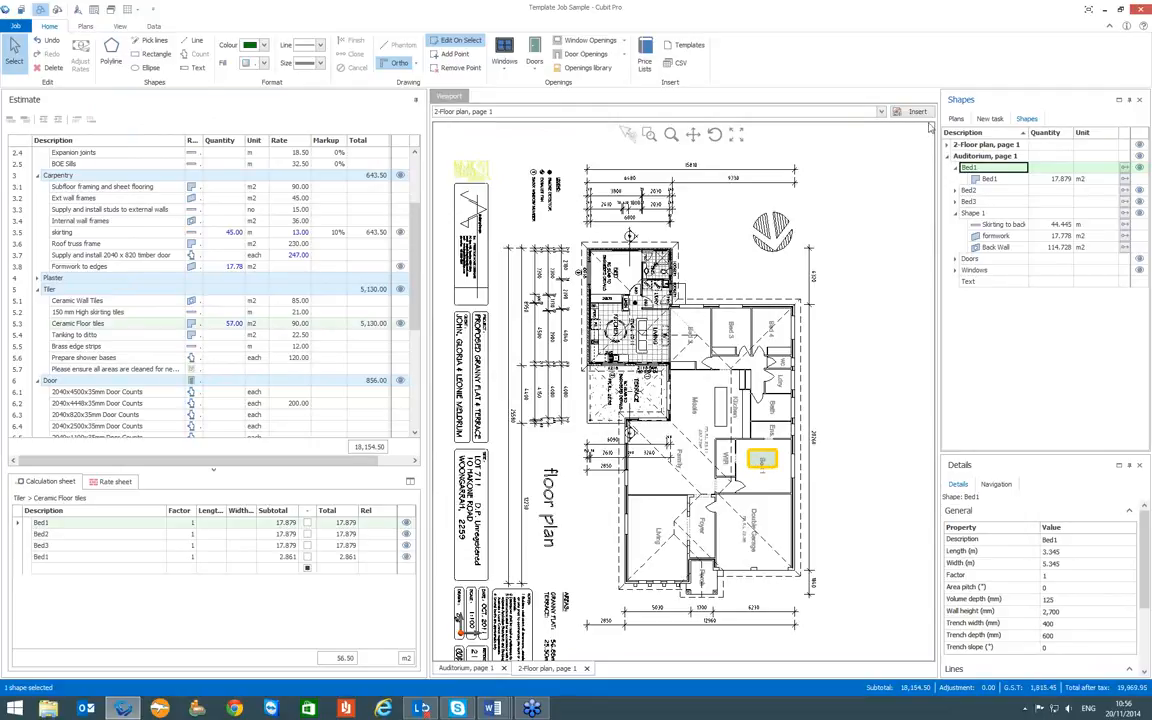
# Expand Bed1 under 2-Floor plan, page 1 and rename its area result as first floor Bed1
pyautogui.click(947, 145)
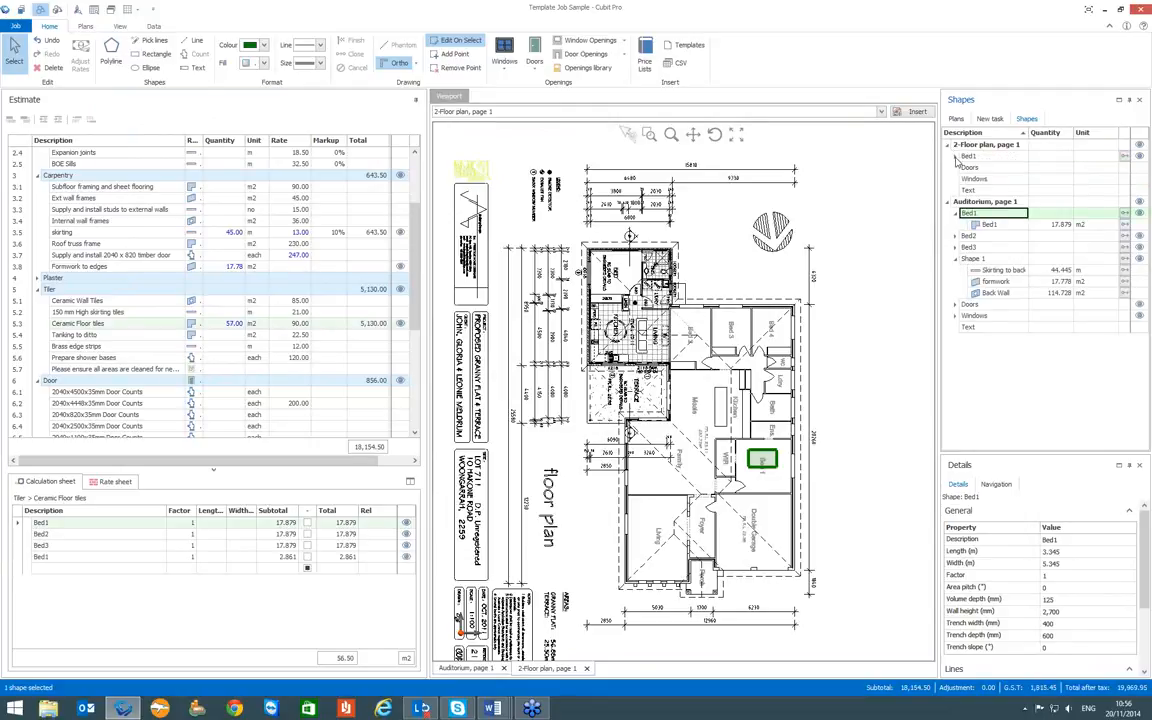
pyautogui.click(956, 156)
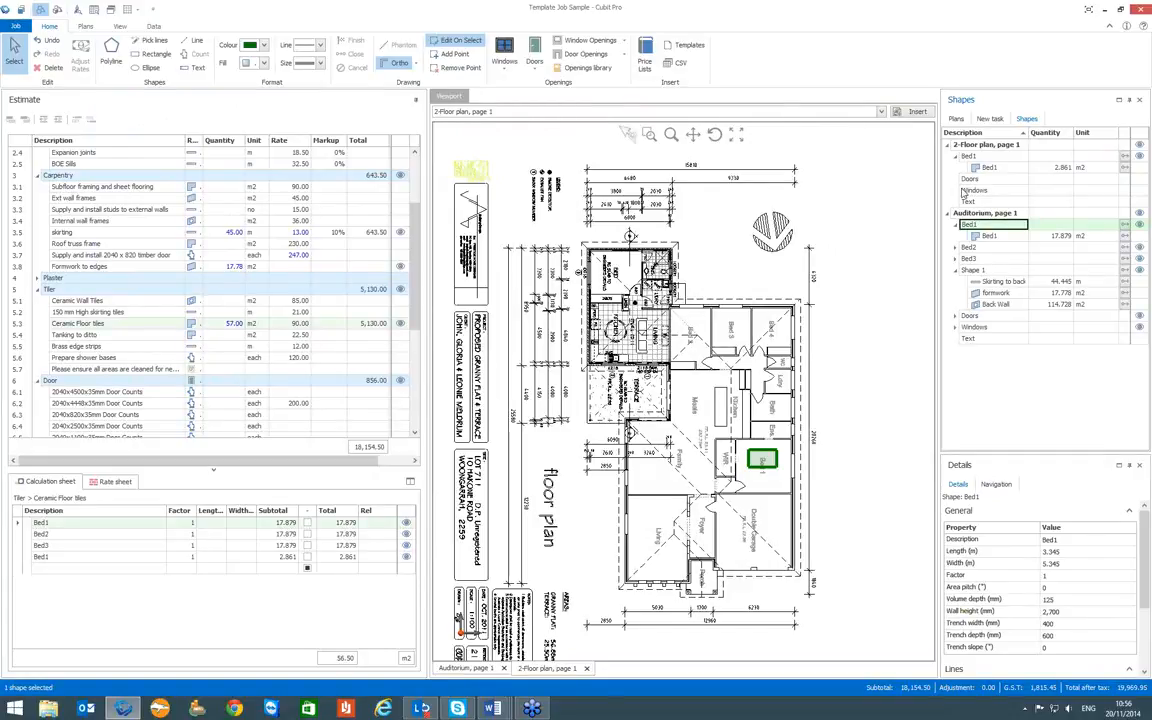
pyautogui.click(992, 168)
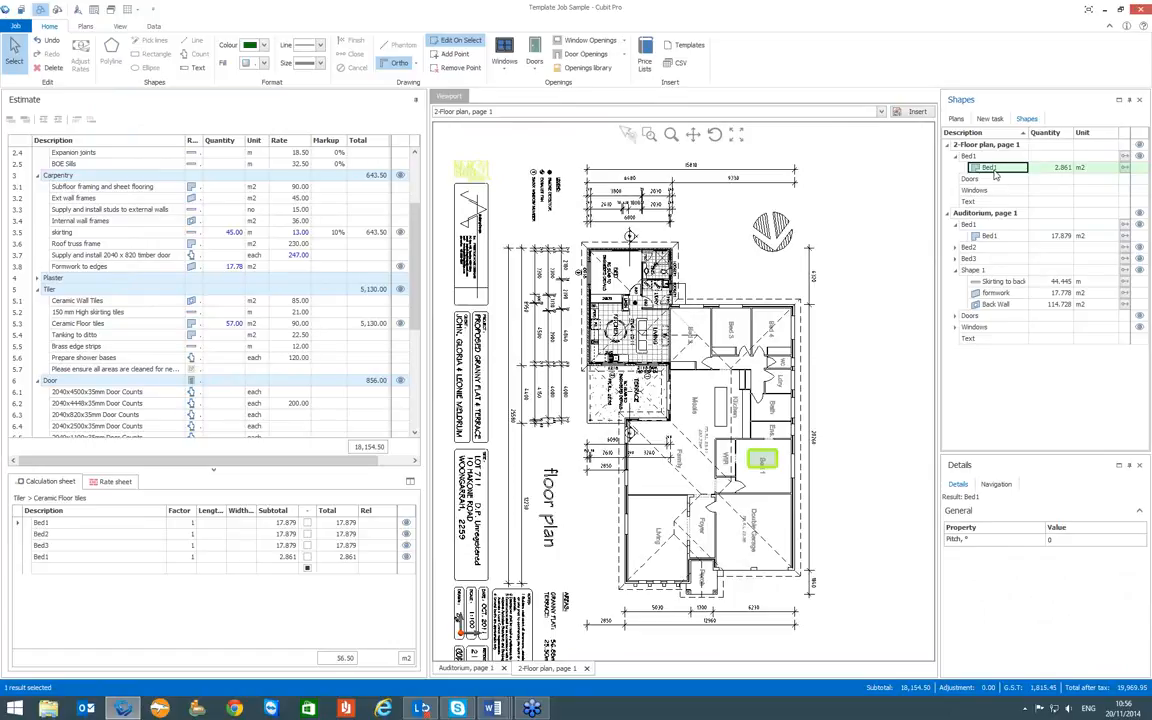
pyautogui.click(985, 171)
pyautogui.press('Left')
pyautogui.write('f')
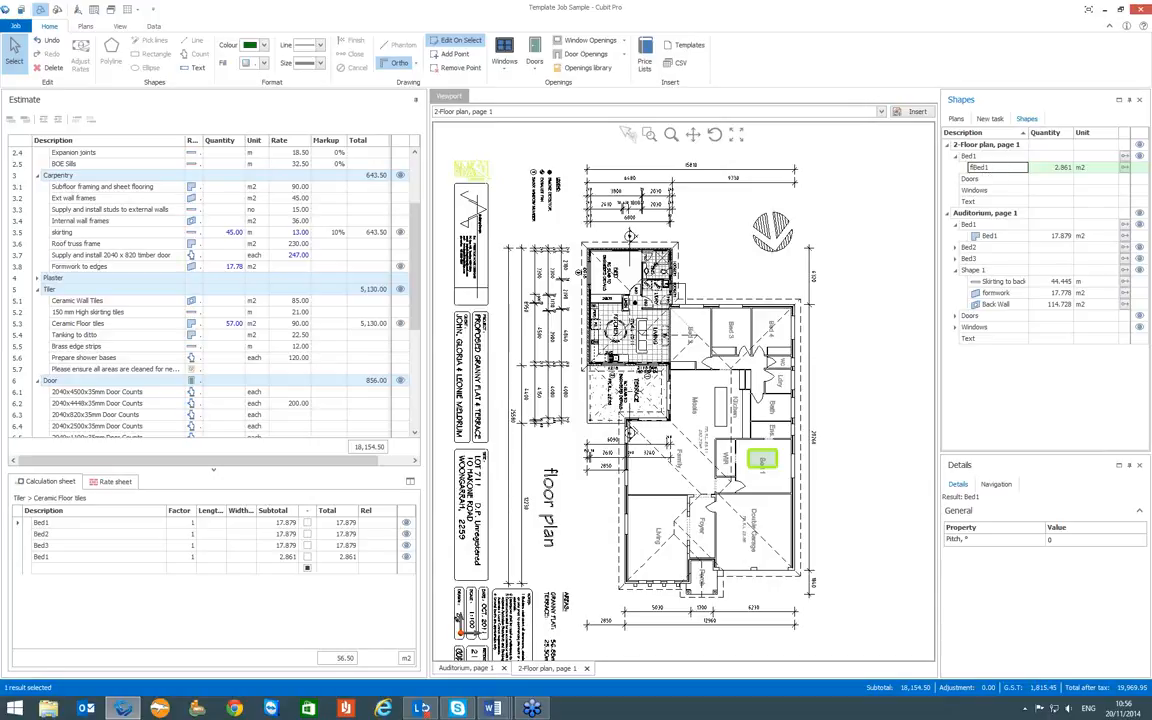
pyautogui.write('irst floor')
pyautogui.click(990, 178)
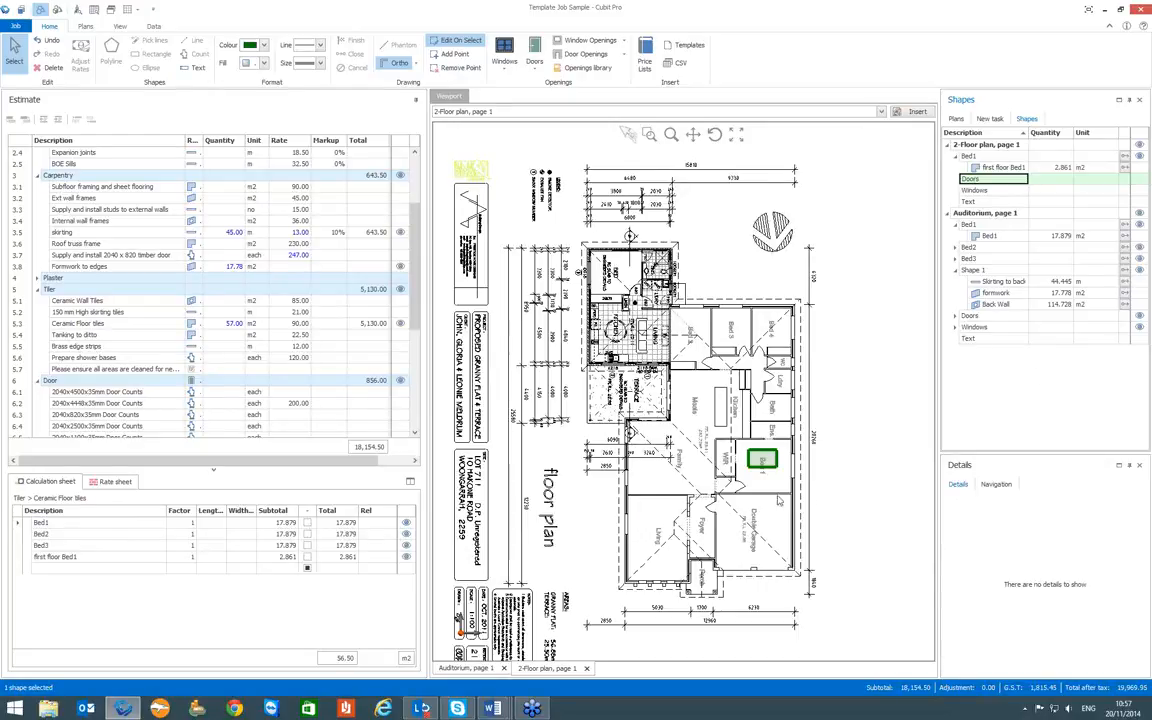
# Switch to Word and show the nextWebinar Series.docx document
pyautogui.moveTo(495, 708)
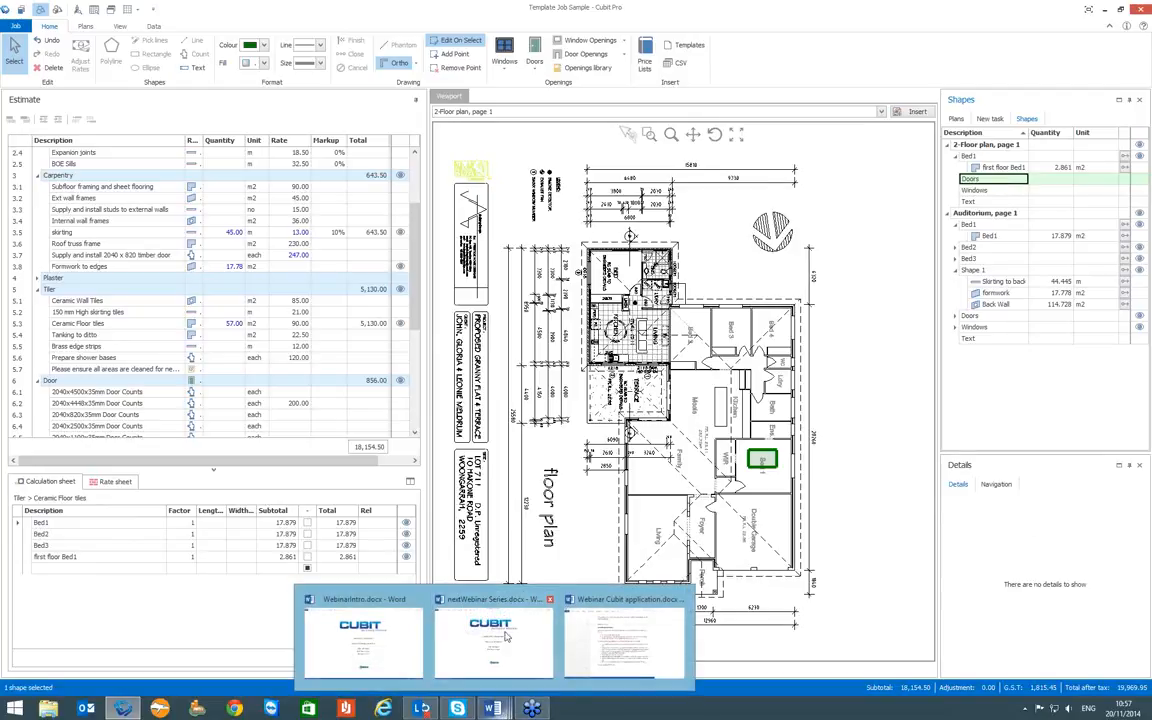
pyautogui.click(510, 594)
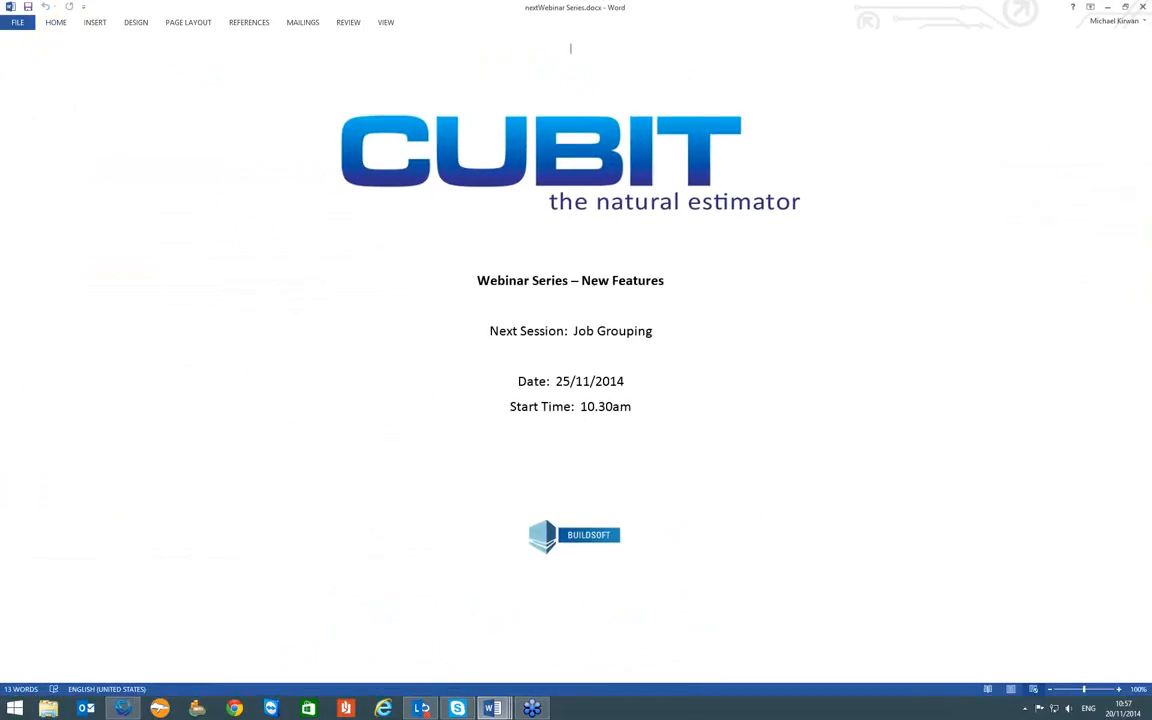